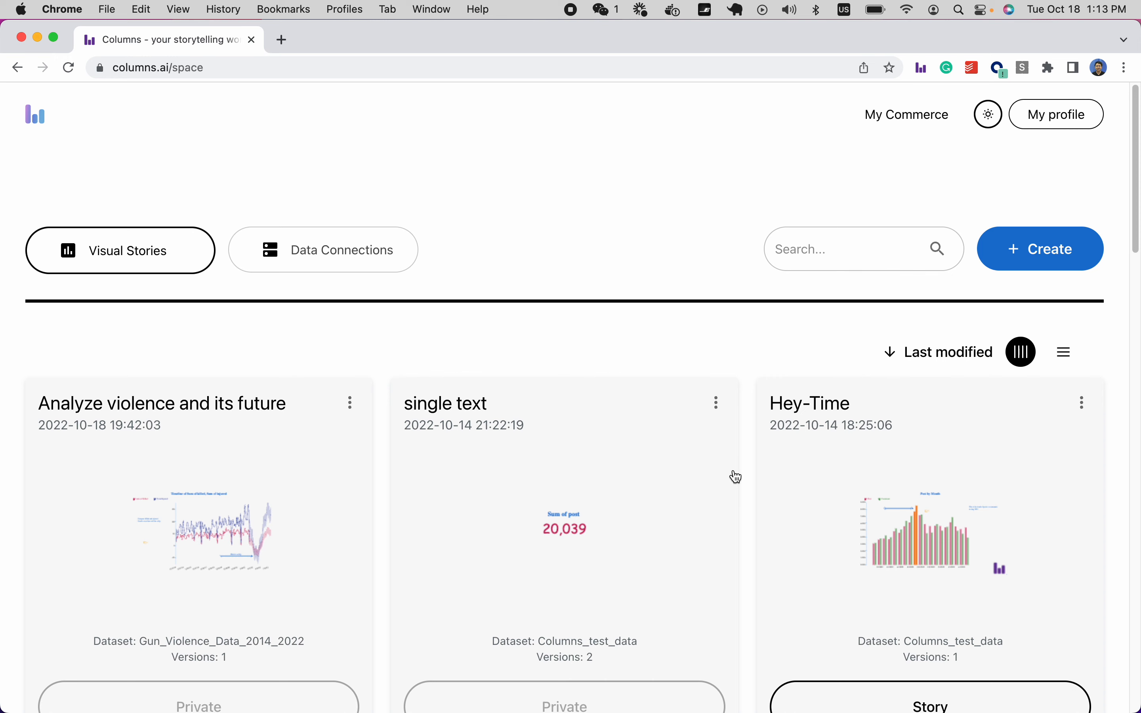
Browse the Visual Stories gallery and start a new blank visual story with + Create.
{"action": "scroll", "coordinate": [733, 469], "scroll_direction": "down", "scroll_amount": 2}
{"action": "scroll", "coordinate": [733, 469], "scroll_direction": "down", "scroll_amount": 1}
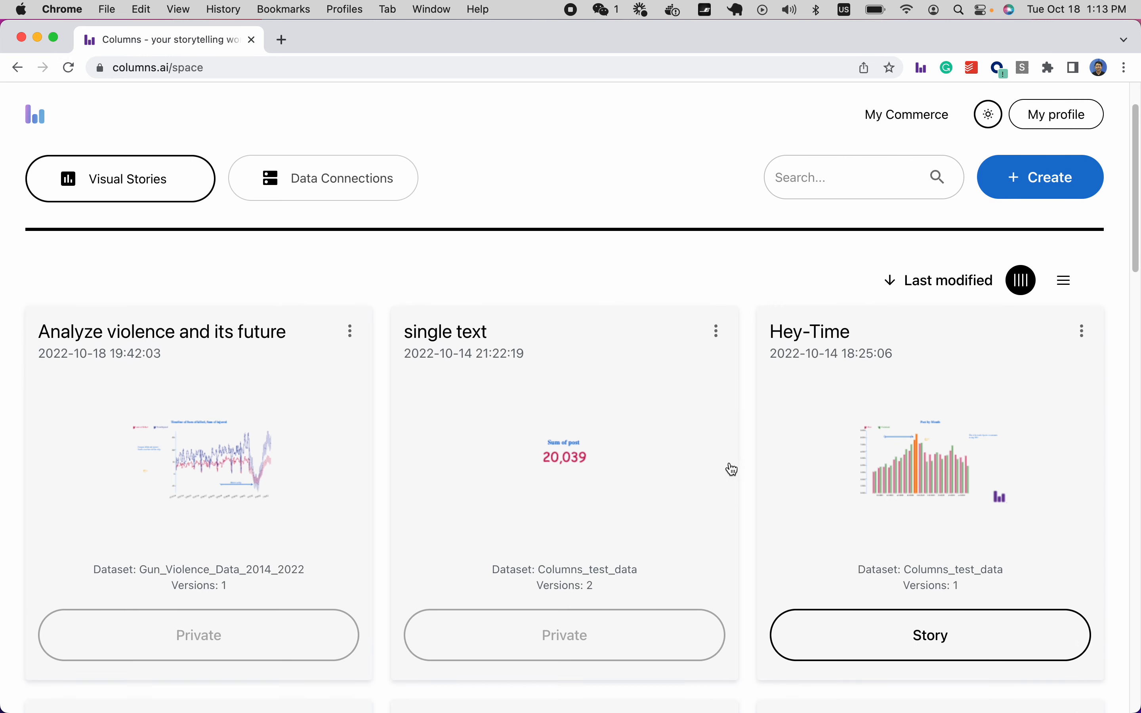
{"action": "scroll", "coordinate": [733, 469], "scroll_direction": "up", "scroll_amount": 3}
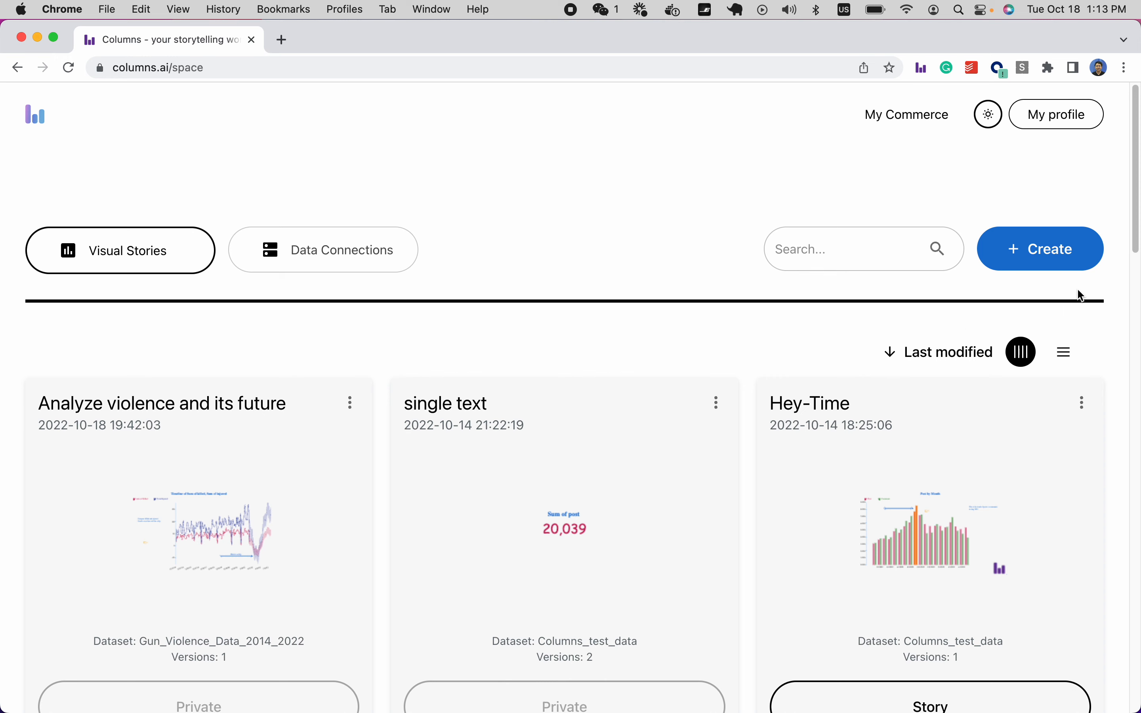
{"action": "left_click", "coordinate": [1060, 245]}
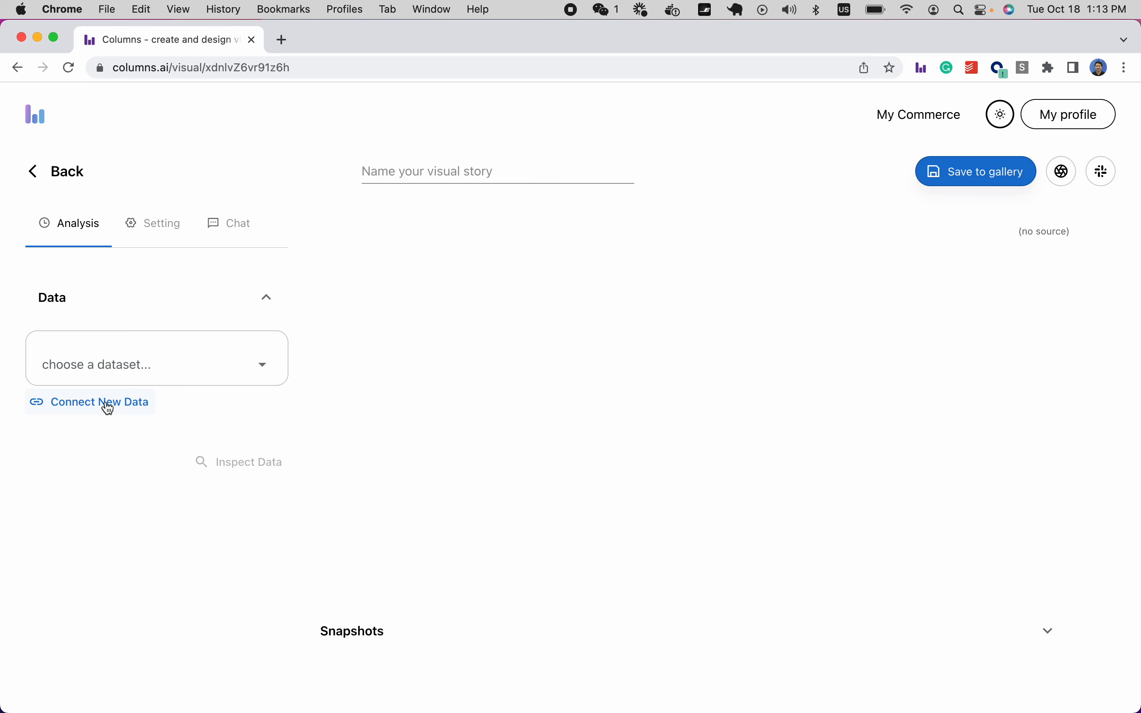
{"action": "left_click", "coordinate": [151, 366]}
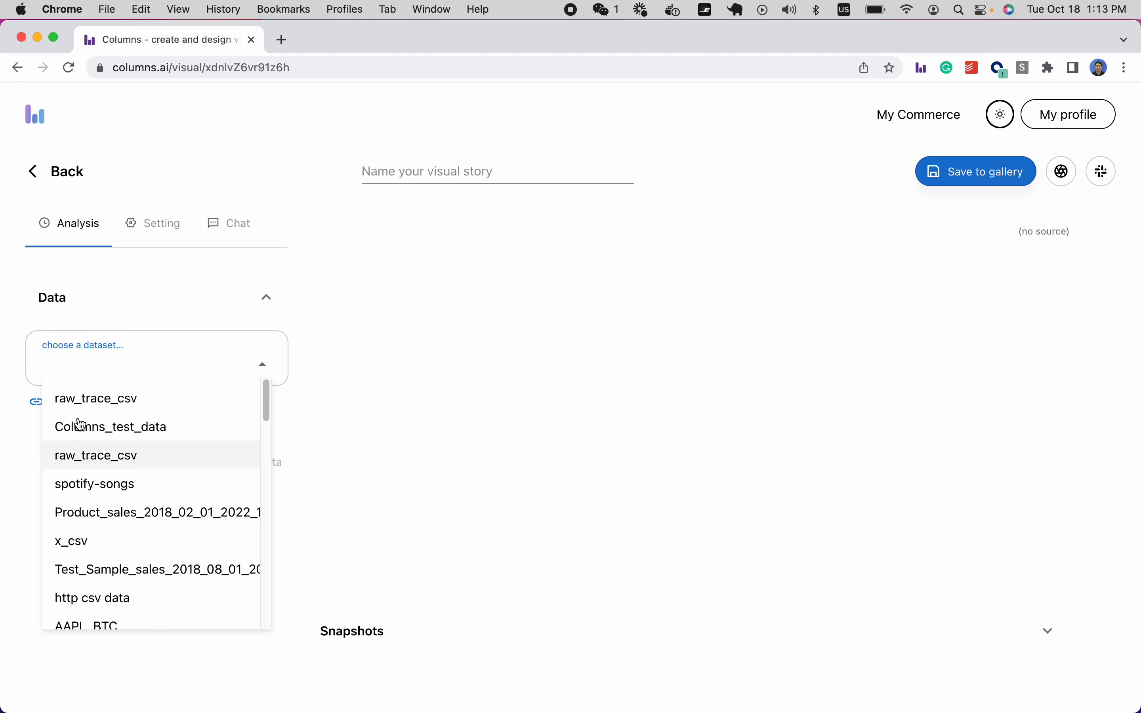
{"action": "left_click", "coordinate": [12, 429]}
{"action": "left_click", "coordinate": [90, 404]}
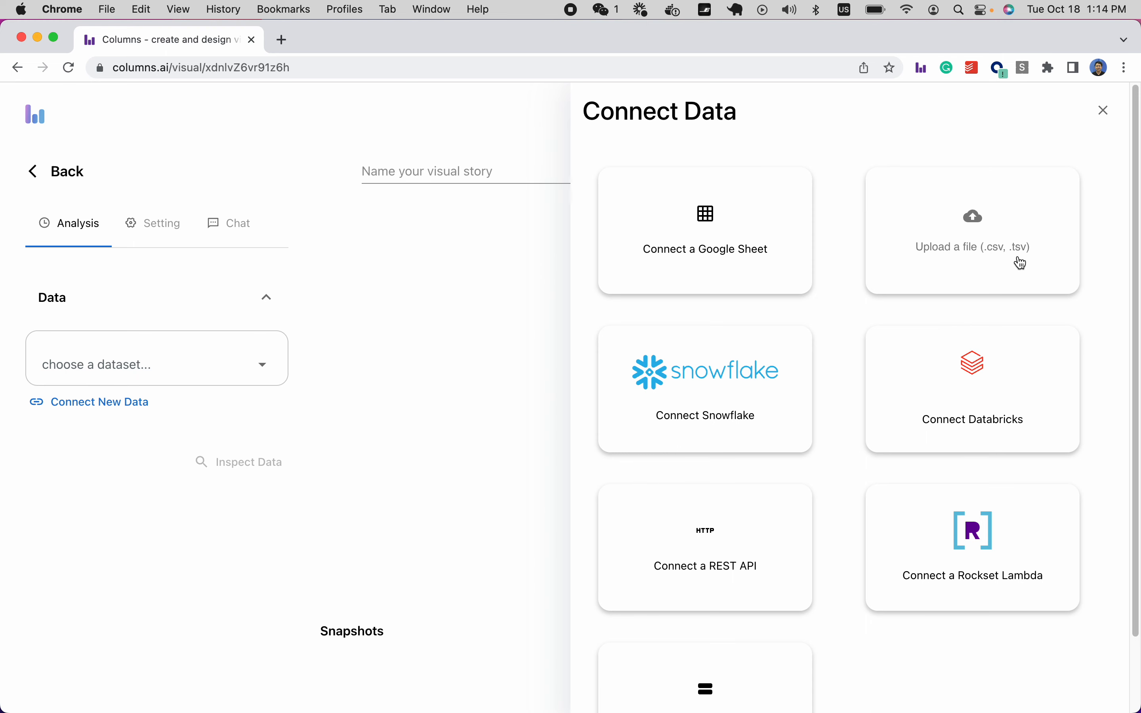
{"action": "left_click", "coordinate": [1105, 118]}
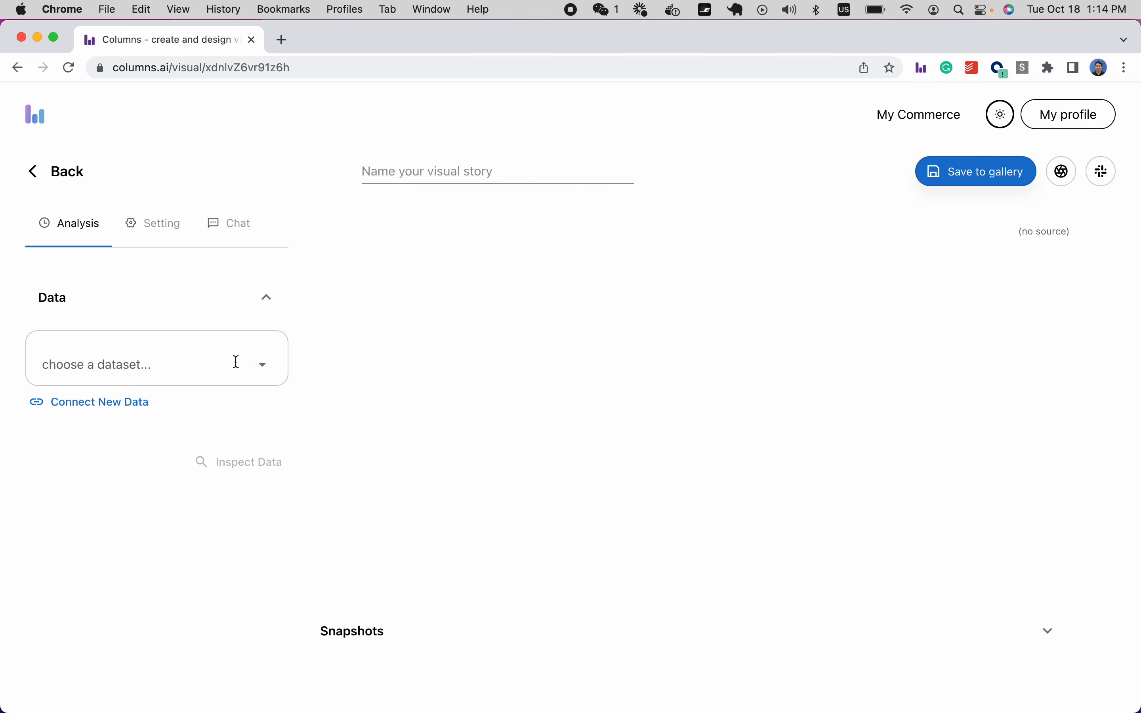
{"action": "left_click", "coordinate": [209, 362]}
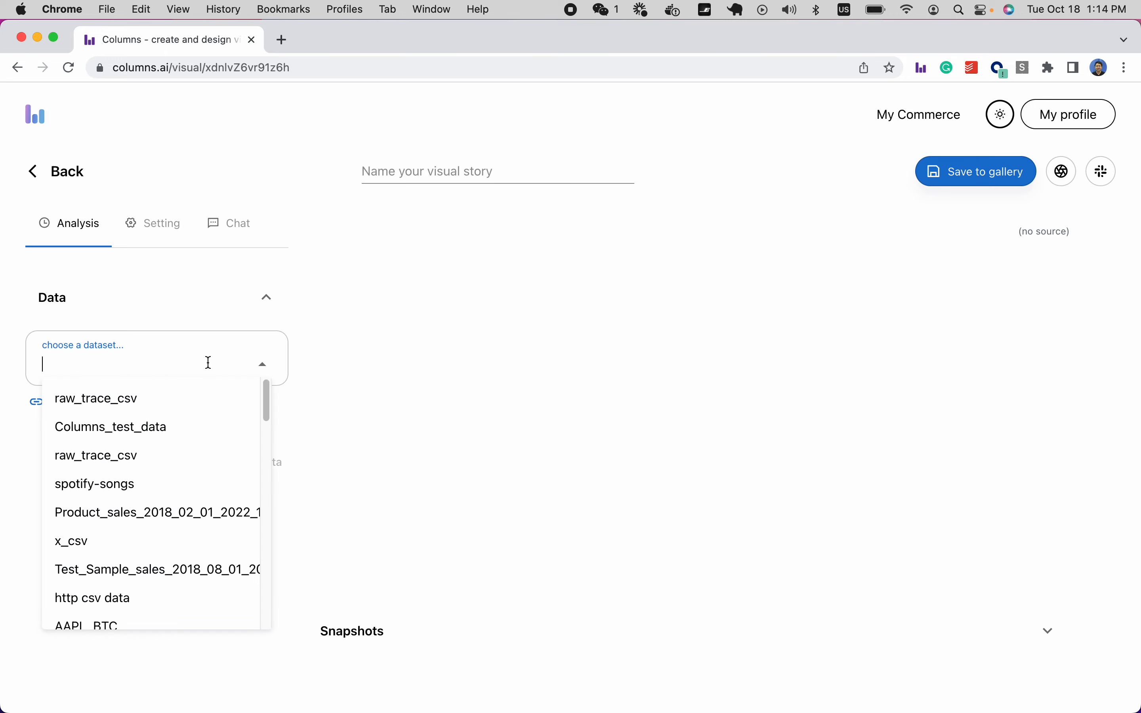
Search 'gun' and attach the Gun_Violence_Data_2014_2022 dataset to the story.
{"action": "type", "text": "gun"}
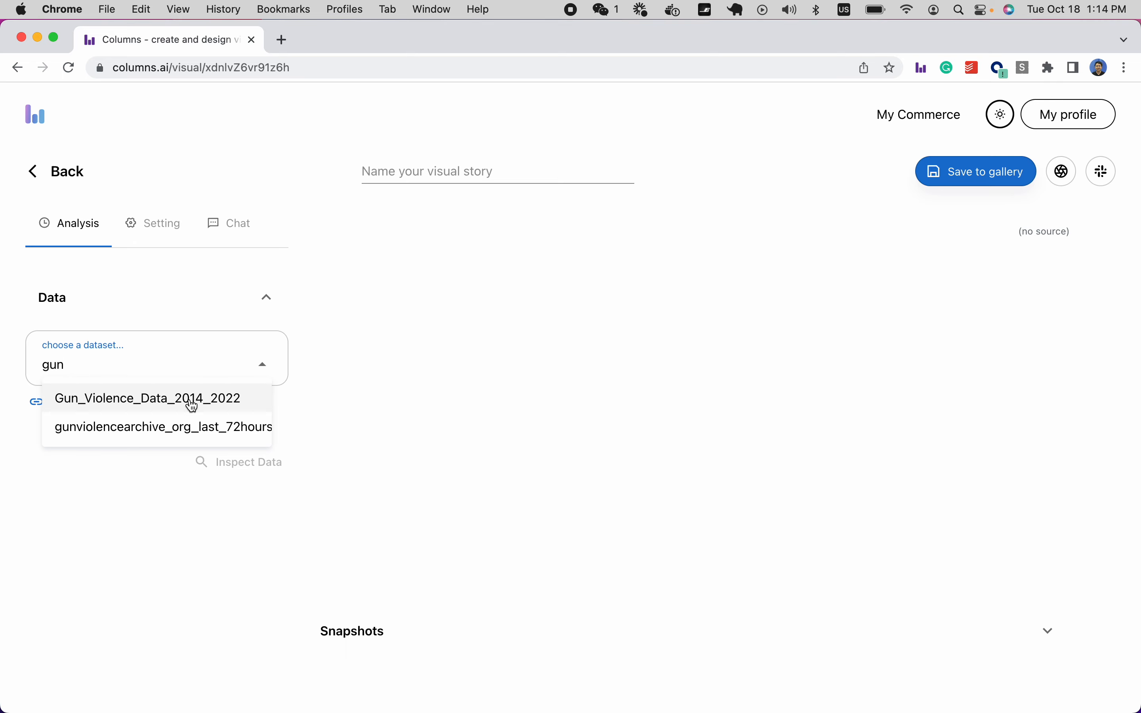
{"action": "left_click", "coordinate": [171, 398]}
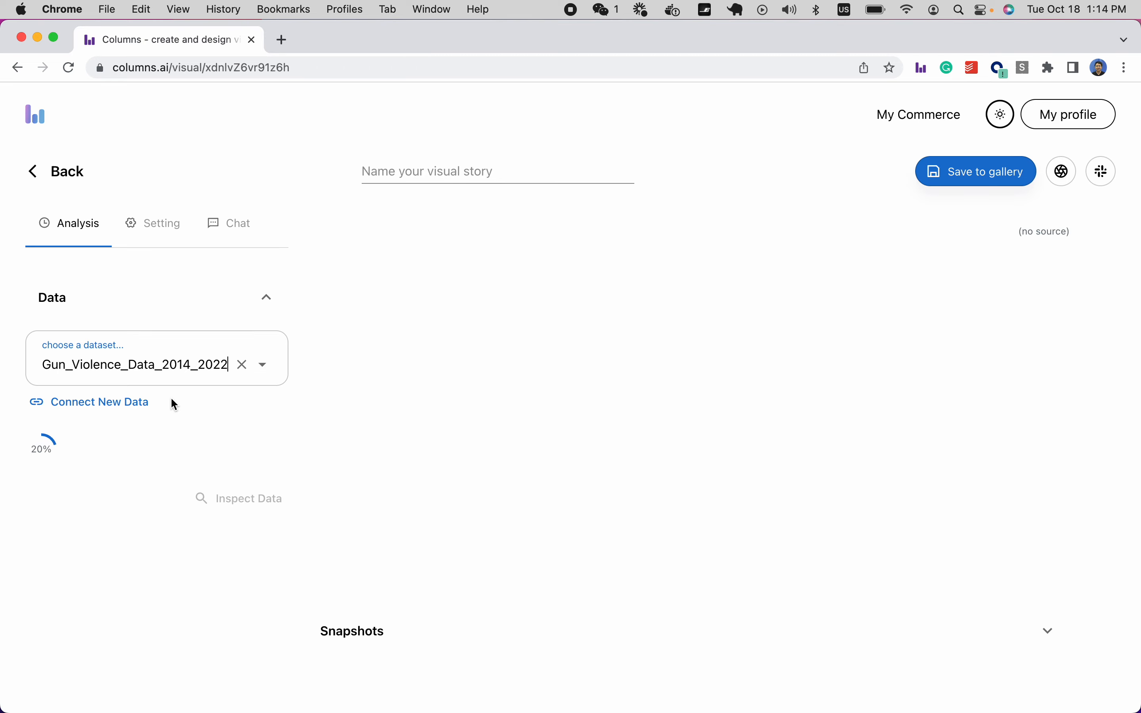
{"action": "scroll", "coordinate": [174, 404], "scroll_direction": "down", "scroll_amount": 2}
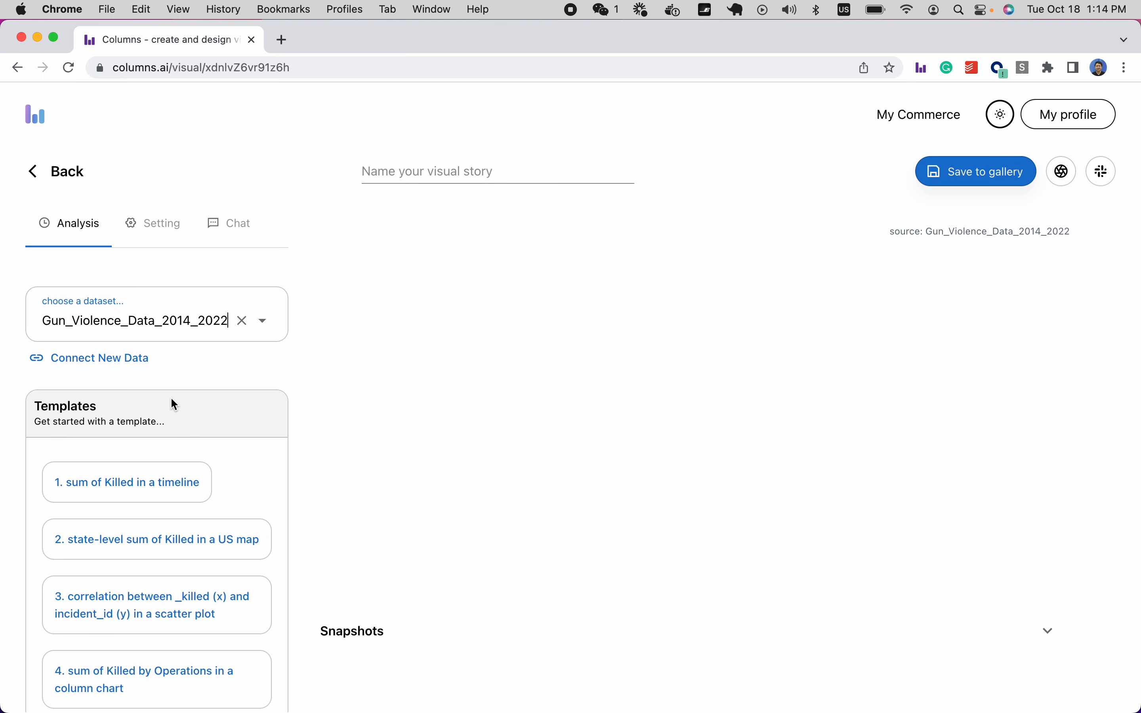
{"action": "scroll", "coordinate": [171, 399], "scroll_direction": "down", "scroll_amount": 1}
{"action": "scroll", "coordinate": [171, 399], "scroll_direction": "down", "scroll_amount": 2}
{"action": "scroll", "coordinate": [172, 399], "scroll_direction": "down", "scroll_amount": 6}
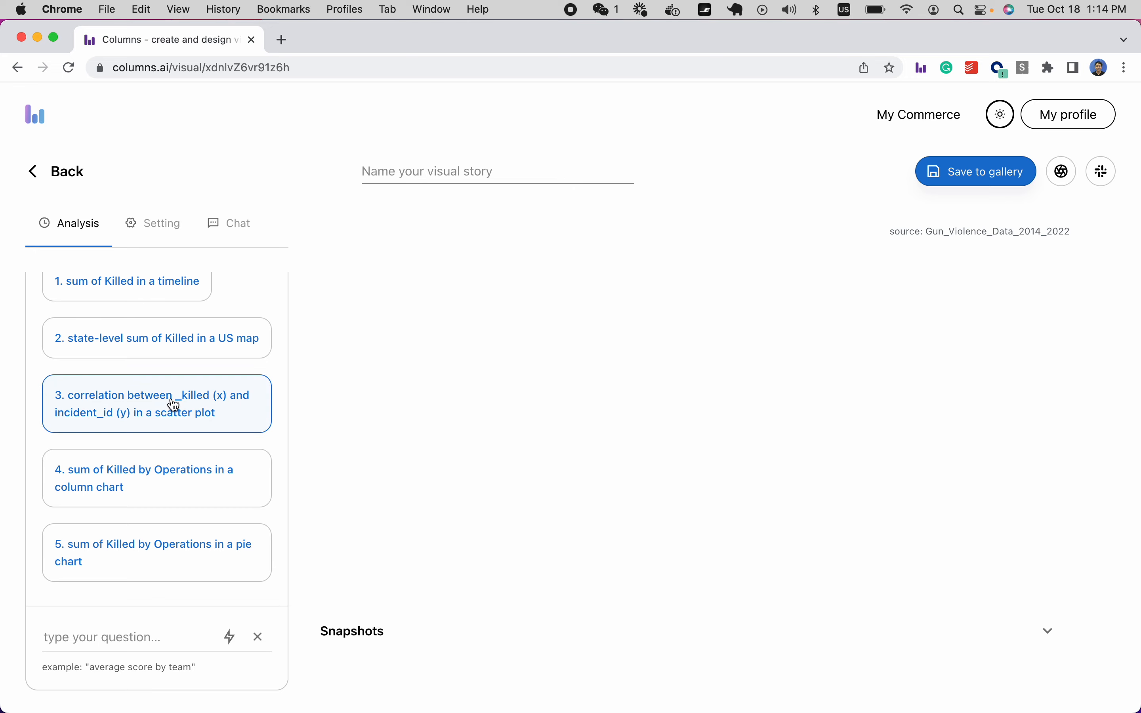
Review the suggested template analyses, such as sum of Killed by Operations, and focus the question box.
{"action": "scroll", "coordinate": [171, 399], "scroll_direction": "up", "scroll_amount": 5}
{"action": "scroll", "coordinate": [171, 399], "scroll_direction": "down", "scroll_amount": 11}
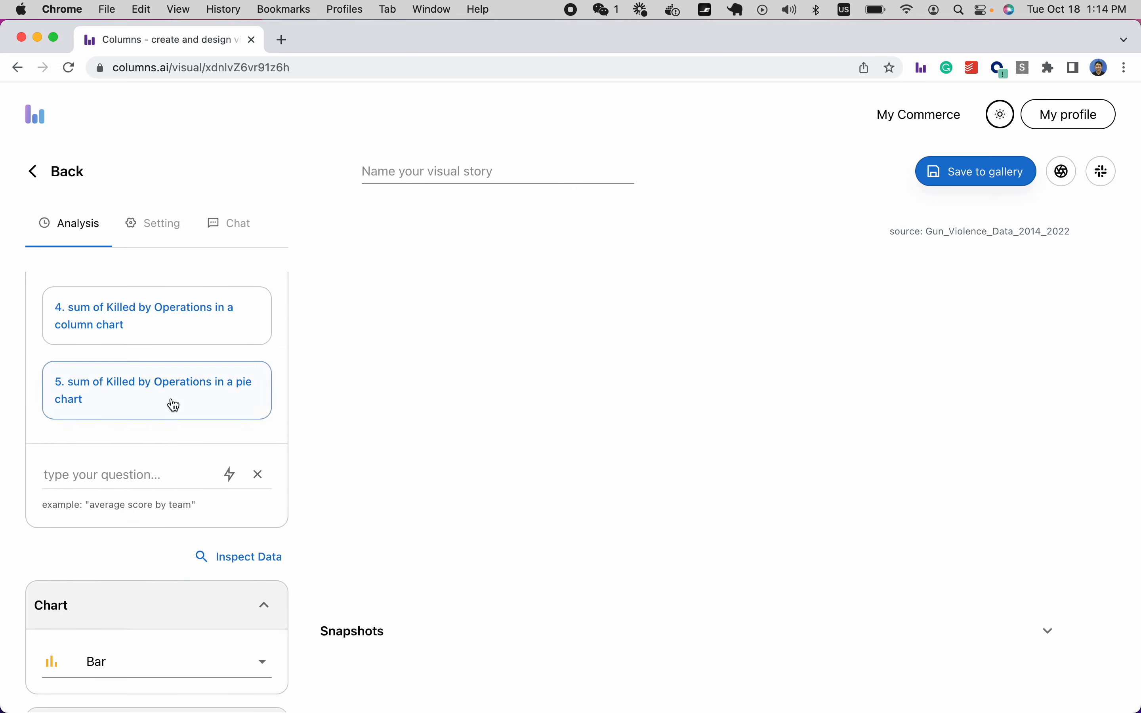
{"action": "scroll", "coordinate": [173, 404], "scroll_direction": "up", "scroll_amount": 15}
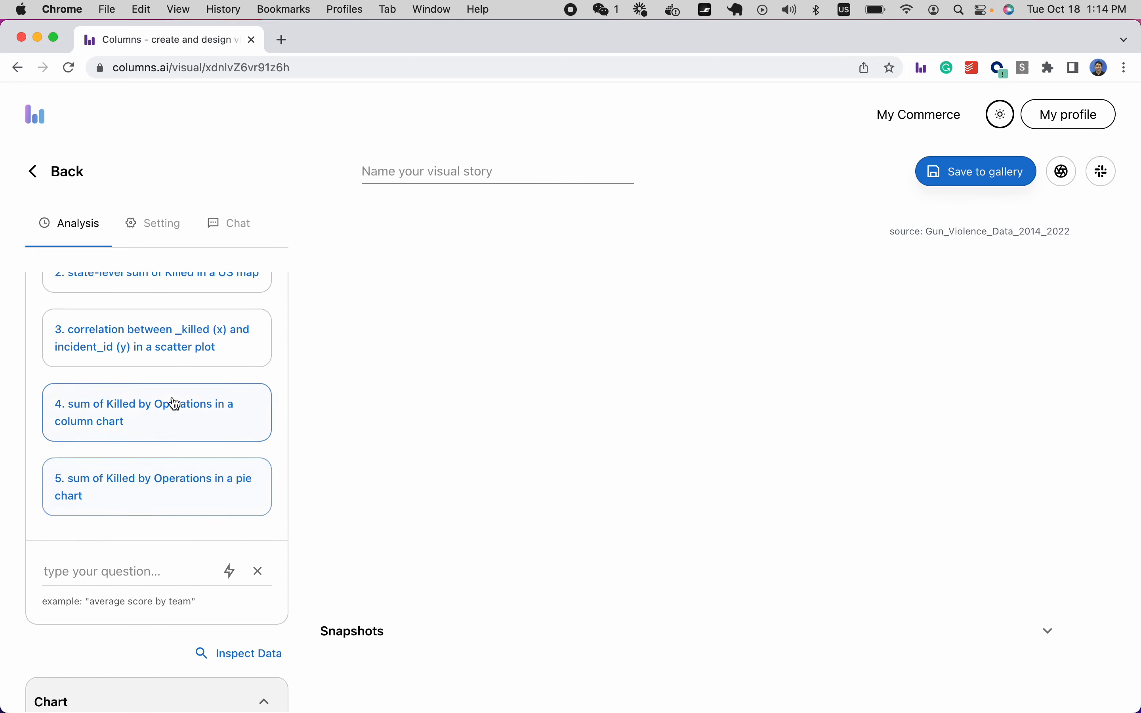
{"action": "scroll", "coordinate": [173, 403], "scroll_direction": "down", "scroll_amount": 4}
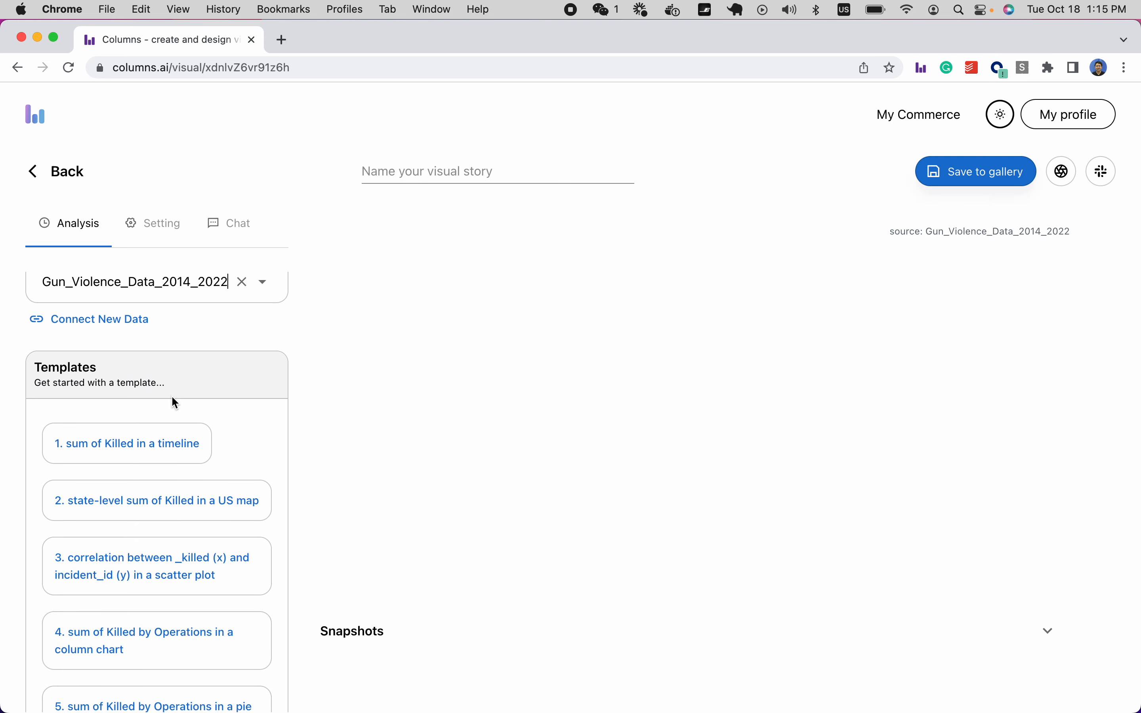
{"action": "scroll", "coordinate": [216, 455], "scroll_direction": "down", "scroll_amount": 3}
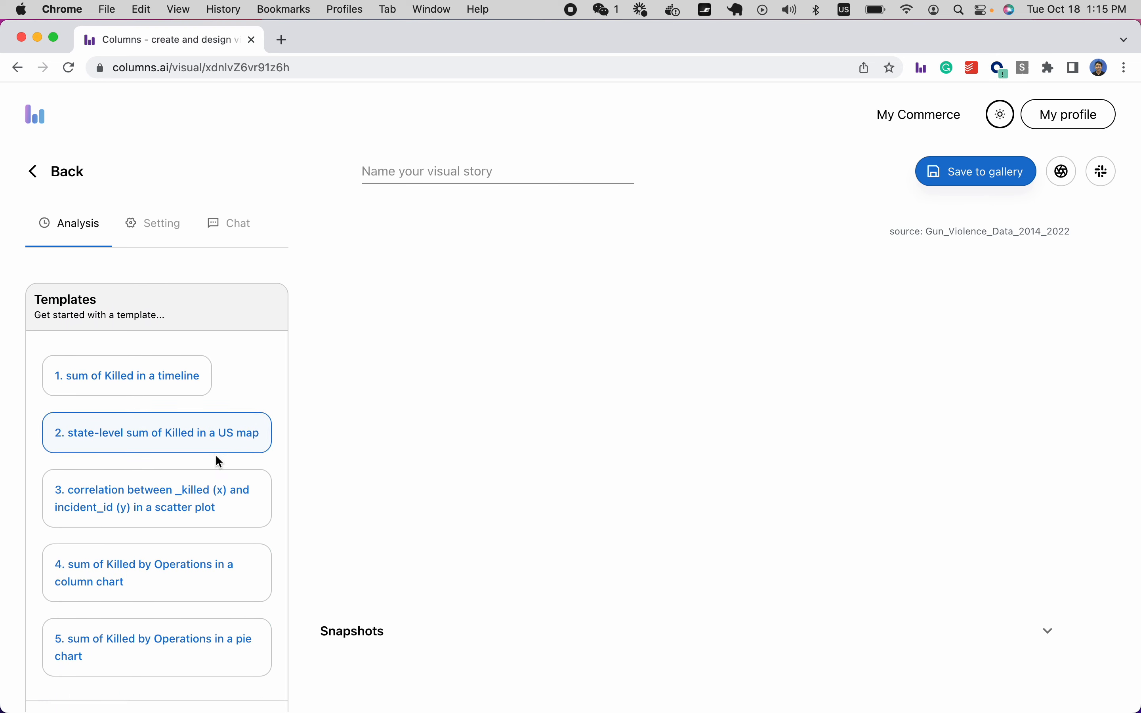
{"action": "scroll", "coordinate": [249, 444], "scroll_direction": "down", "scroll_amount": 3}
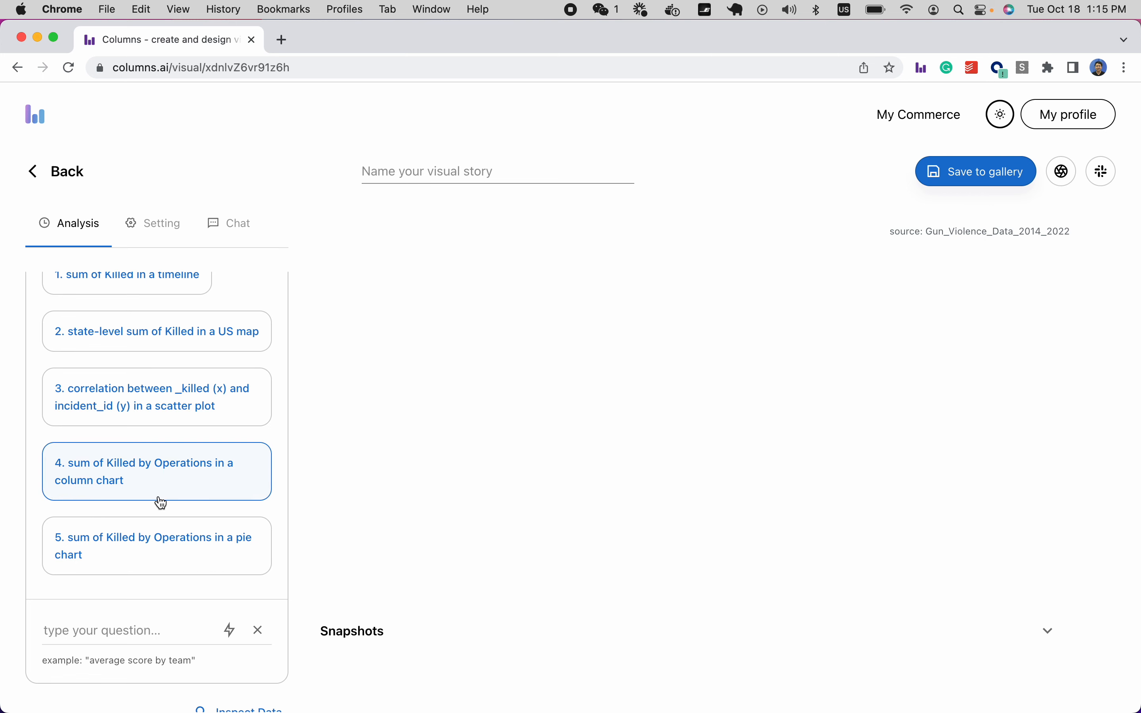
{"action": "scroll", "coordinate": [235, 543], "scroll_direction": "down", "scroll_amount": 2}
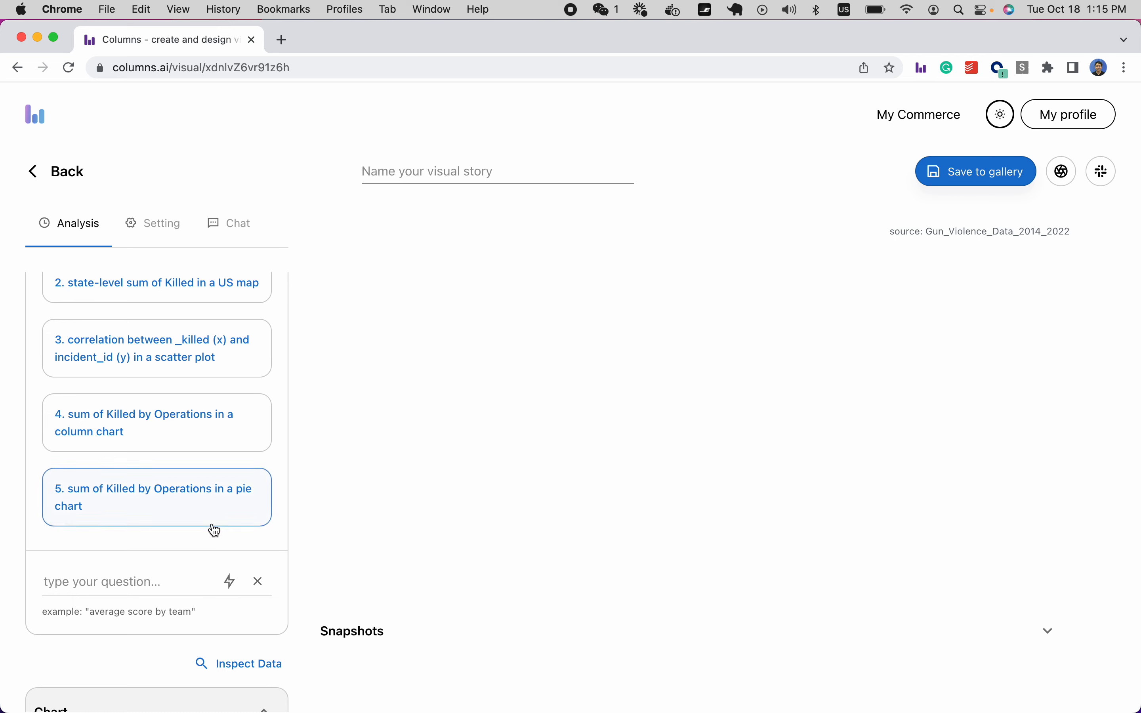
{"action": "scroll", "coordinate": [175, 524], "scroll_direction": "down", "scroll_amount": 3}
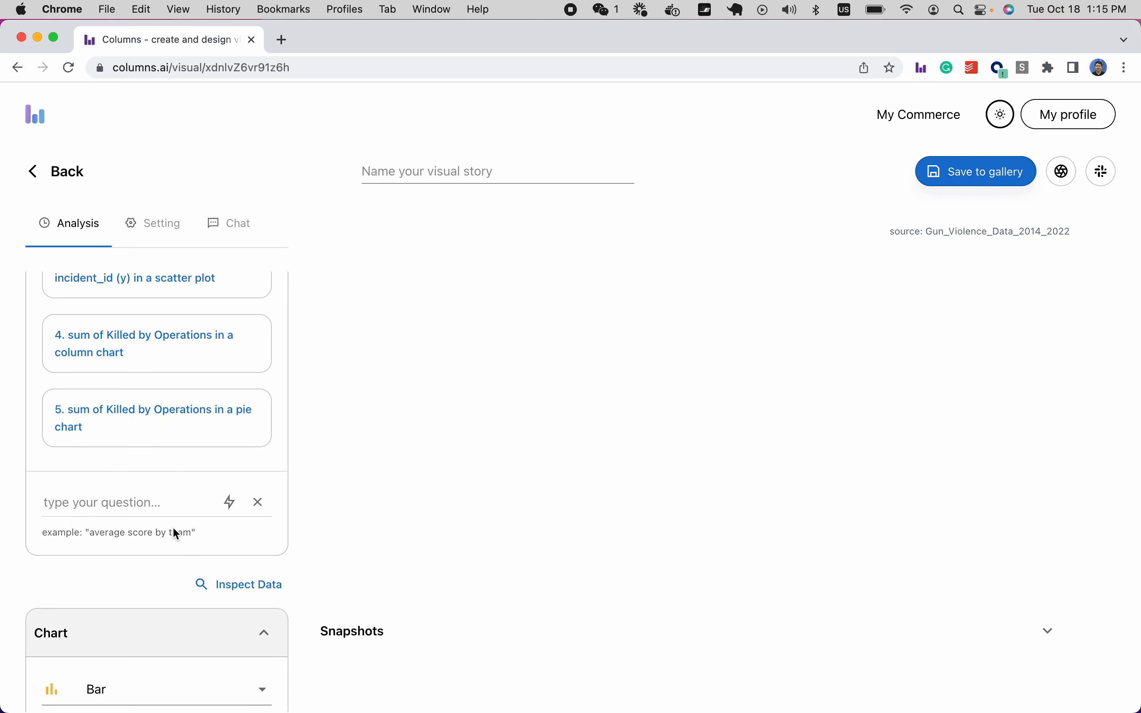
{"action": "left_click", "coordinate": [107, 503]}
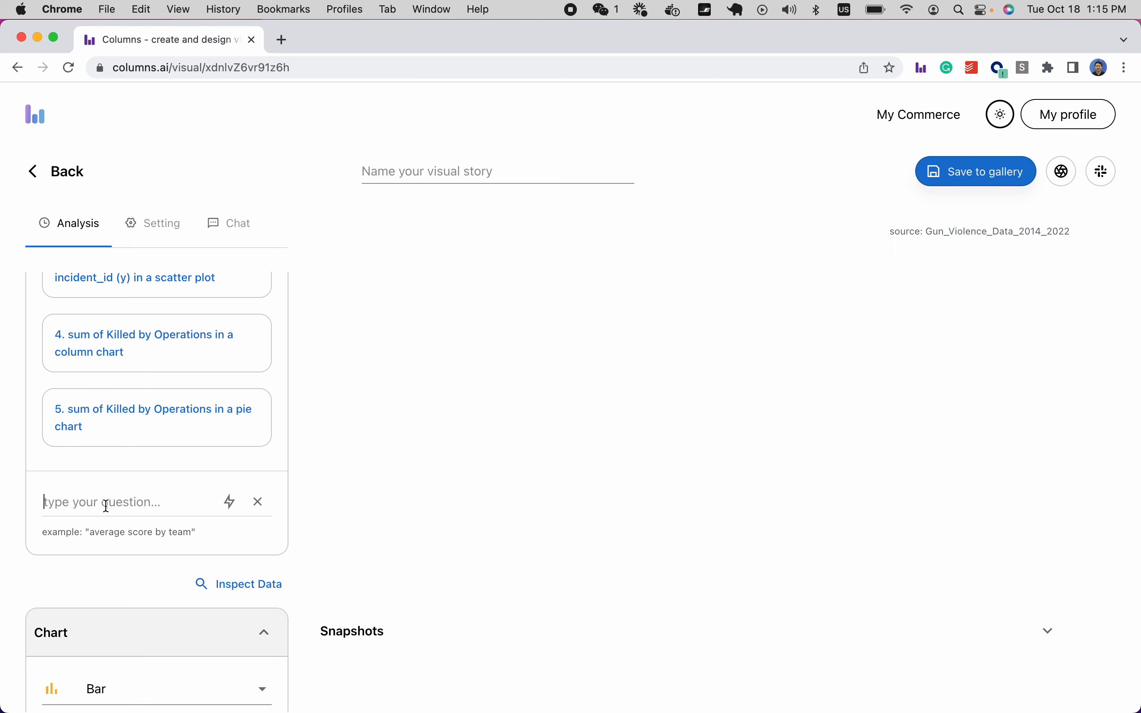
{"action": "scroll", "coordinate": [107, 506], "scroll_direction": "down", "scroll_amount": 3}
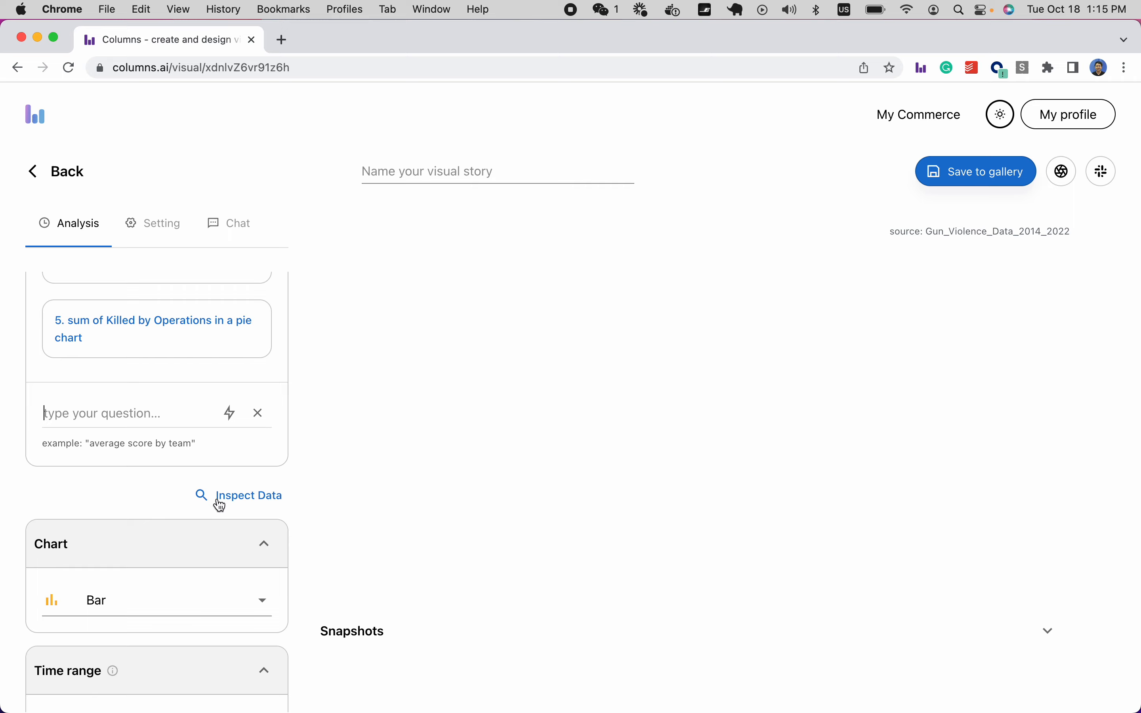
Inspect the dataset, view its sample rows, then return to the field list.
{"action": "left_click", "coordinate": [244, 507]}
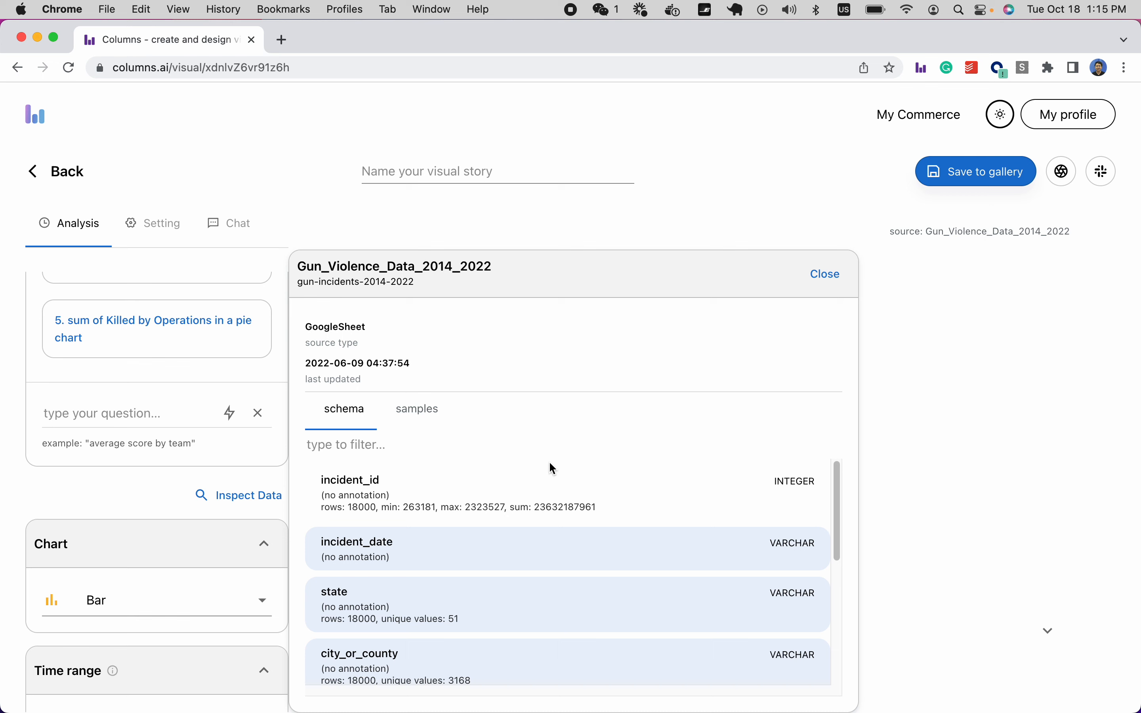
{"action": "scroll", "coordinate": [550, 463], "scroll_direction": "down", "scroll_amount": 1}
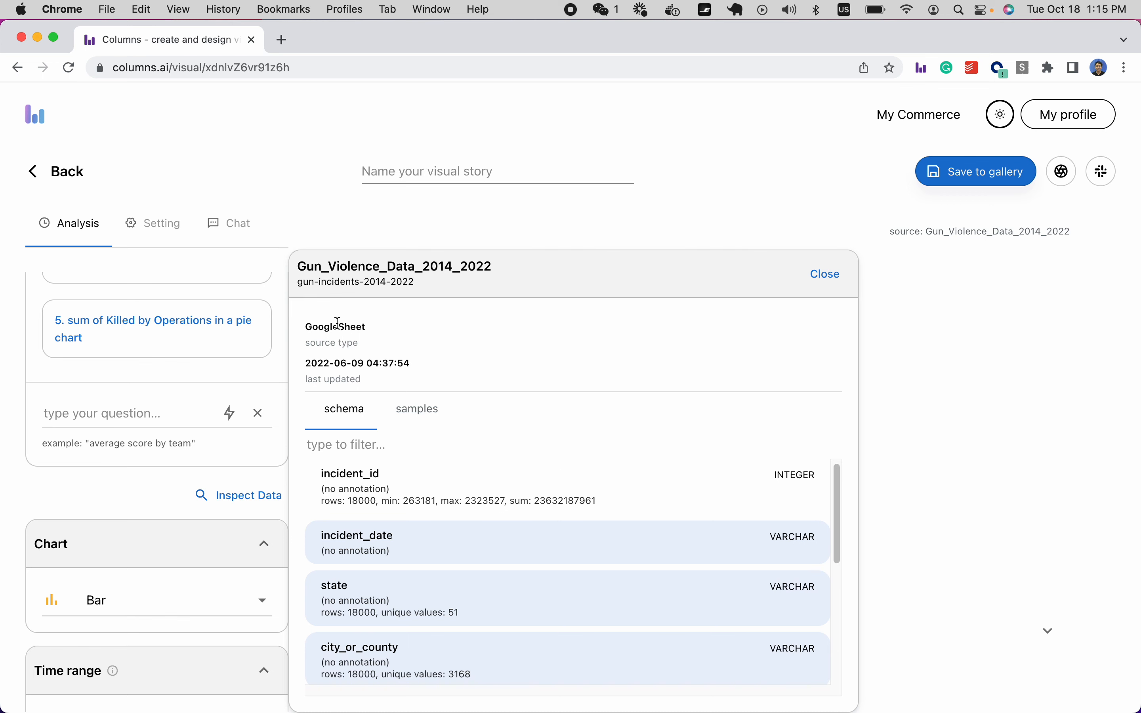
{"action": "left_click", "coordinate": [428, 419]}
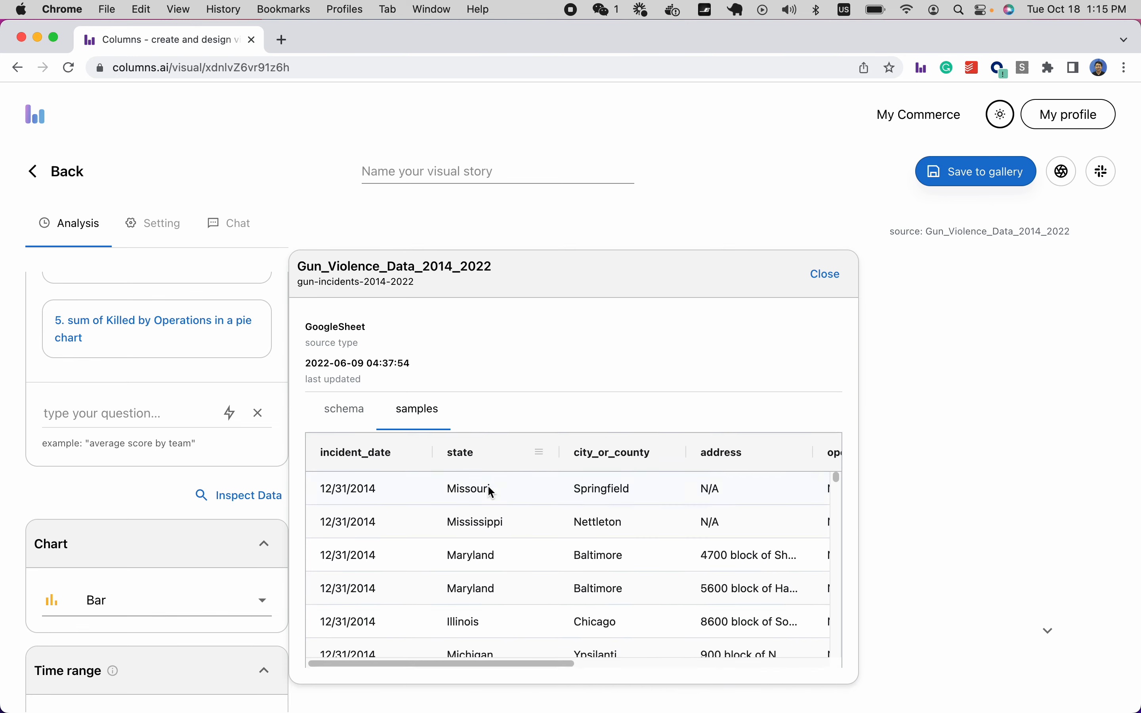
{"action": "left_click_drag", "start_coordinate": [483, 663], "coordinate": [458, 647]}
{"action": "left_click", "coordinate": [342, 408]}
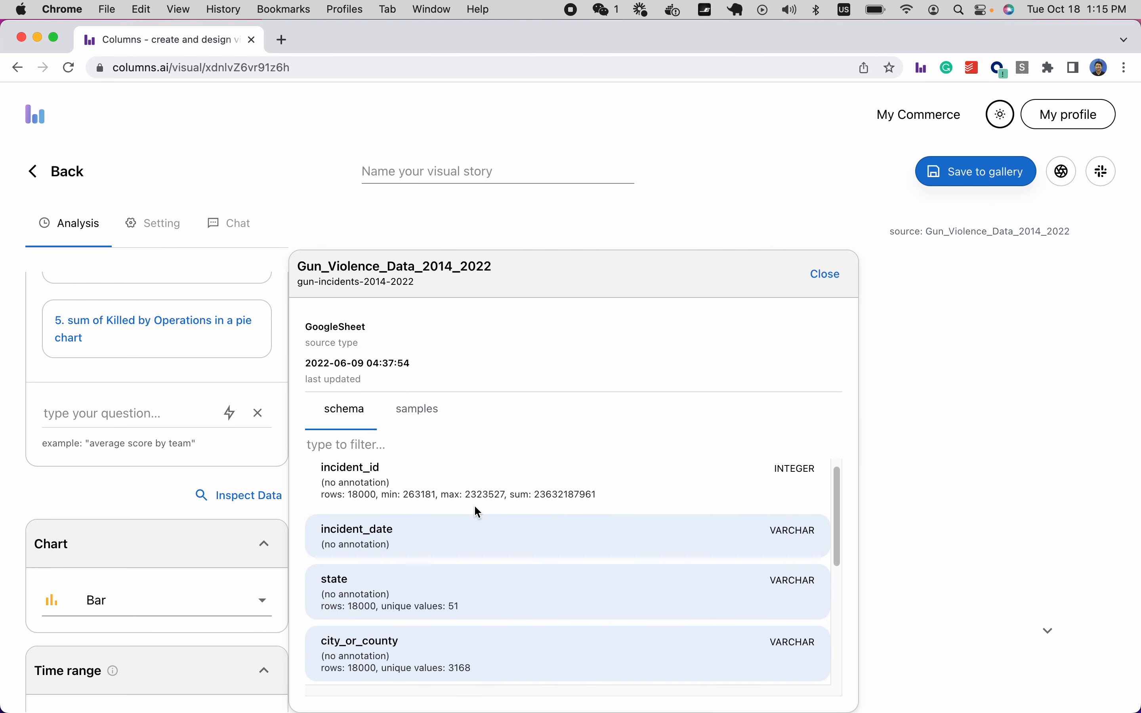
Highlight the incident_id field's row count, sum value, name and type.
{"action": "scroll", "coordinate": [472, 568], "scroll_direction": "up", "scroll_amount": 1}
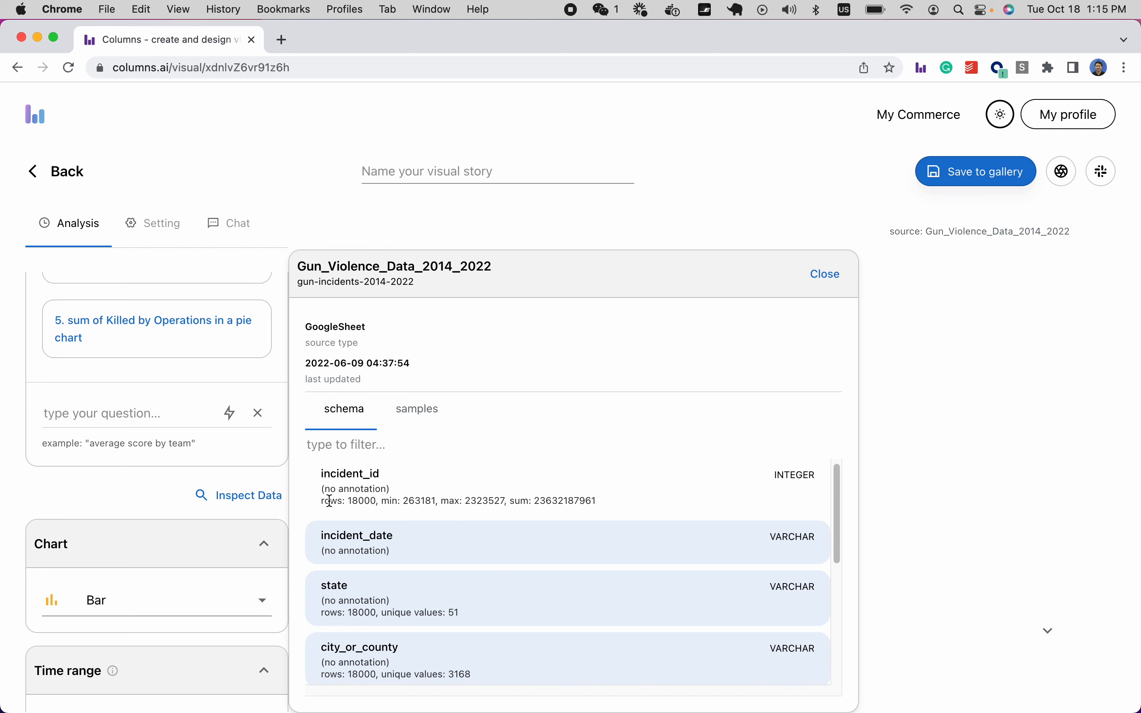
{"action": "left_click", "coordinate": [343, 502]}
{"action": "left_click_drag", "start_coordinate": [343, 502], "coordinate": [385, 504]}
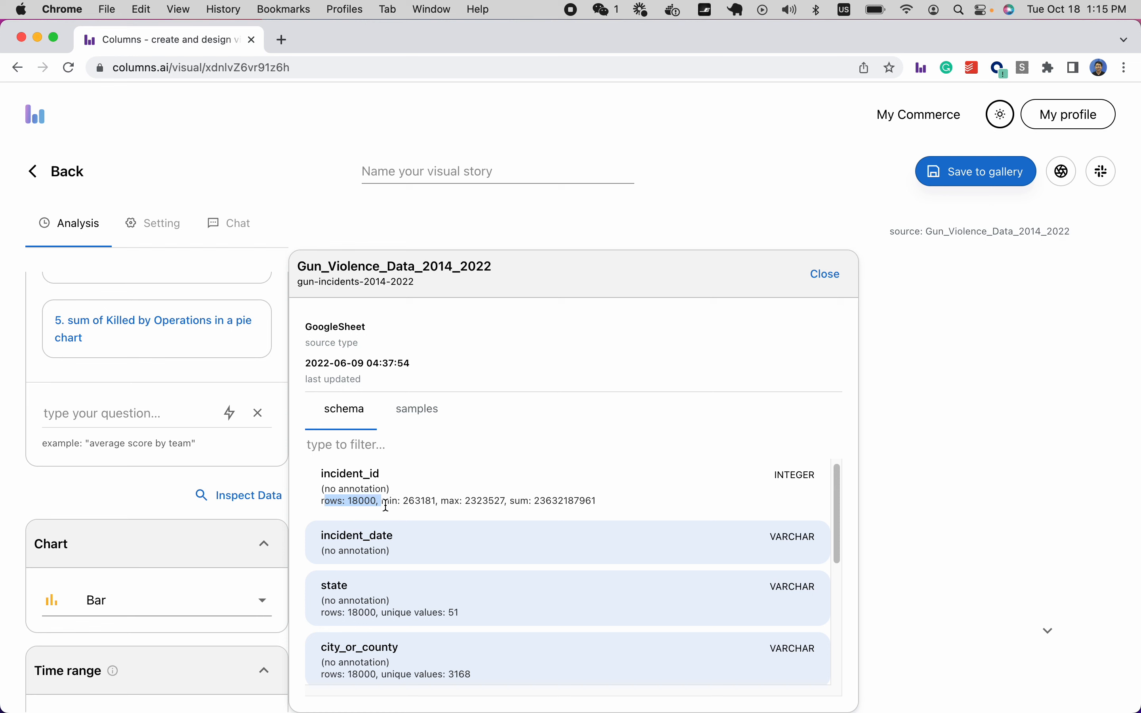
{"action": "left_click", "coordinate": [411, 504]}
{"action": "double_click", "coordinate": [546, 502]}
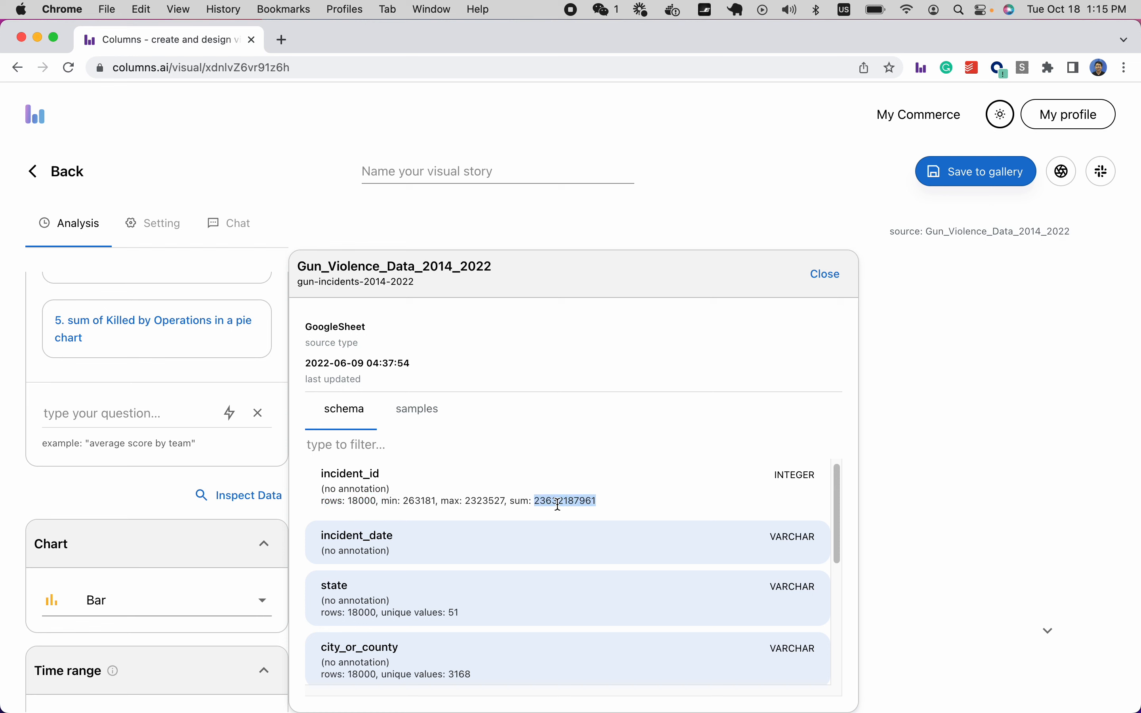
{"action": "triple_click", "coordinate": [784, 476]}
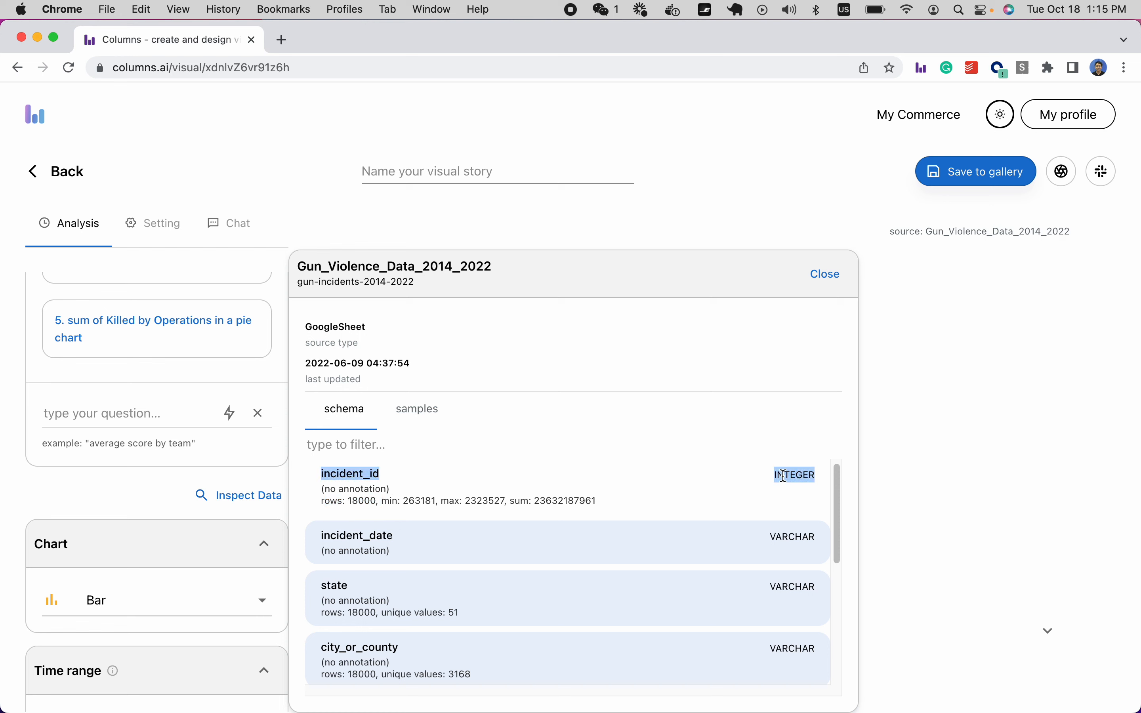
Review the _killed (sum 6002 over 18000 rows), _injured and operations fields, then close the inspection.
{"action": "scroll", "coordinate": [608, 493], "scroll_direction": "down", "scroll_amount": 1}
{"action": "scroll", "coordinate": [605, 490], "scroll_direction": "down", "scroll_amount": 1}
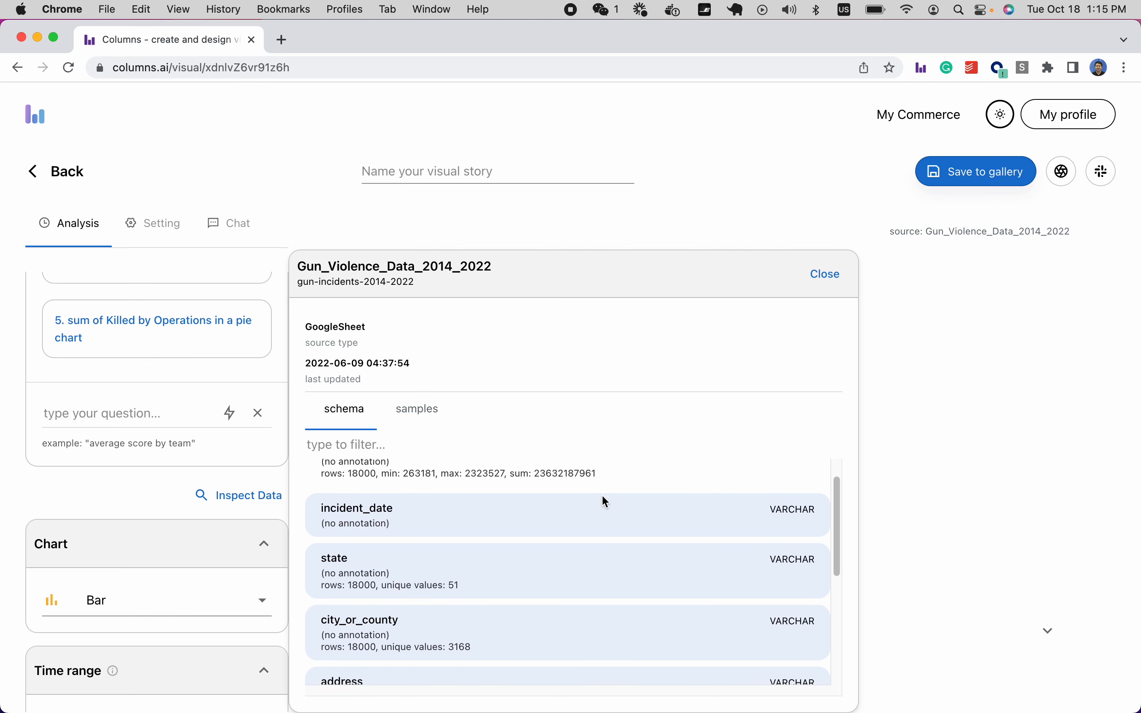
{"action": "scroll", "coordinate": [421, 589], "scroll_direction": "down", "scroll_amount": 1}
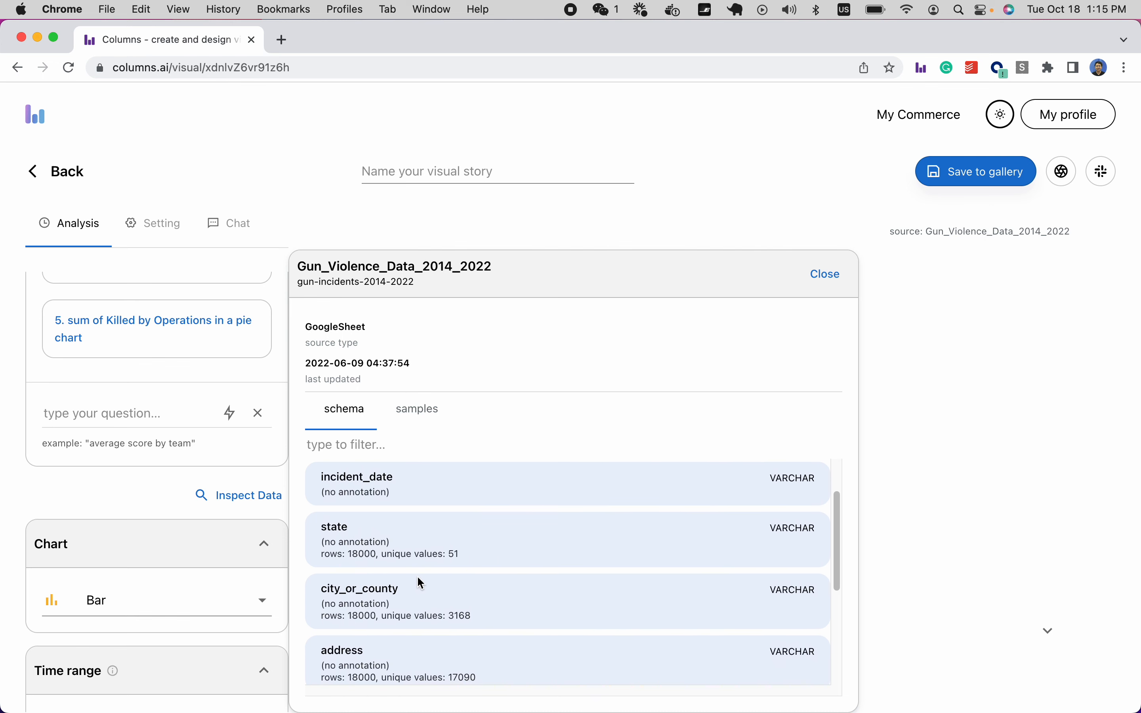
{"action": "left_click_drag", "start_coordinate": [375, 555], "coordinate": [529, 555]}
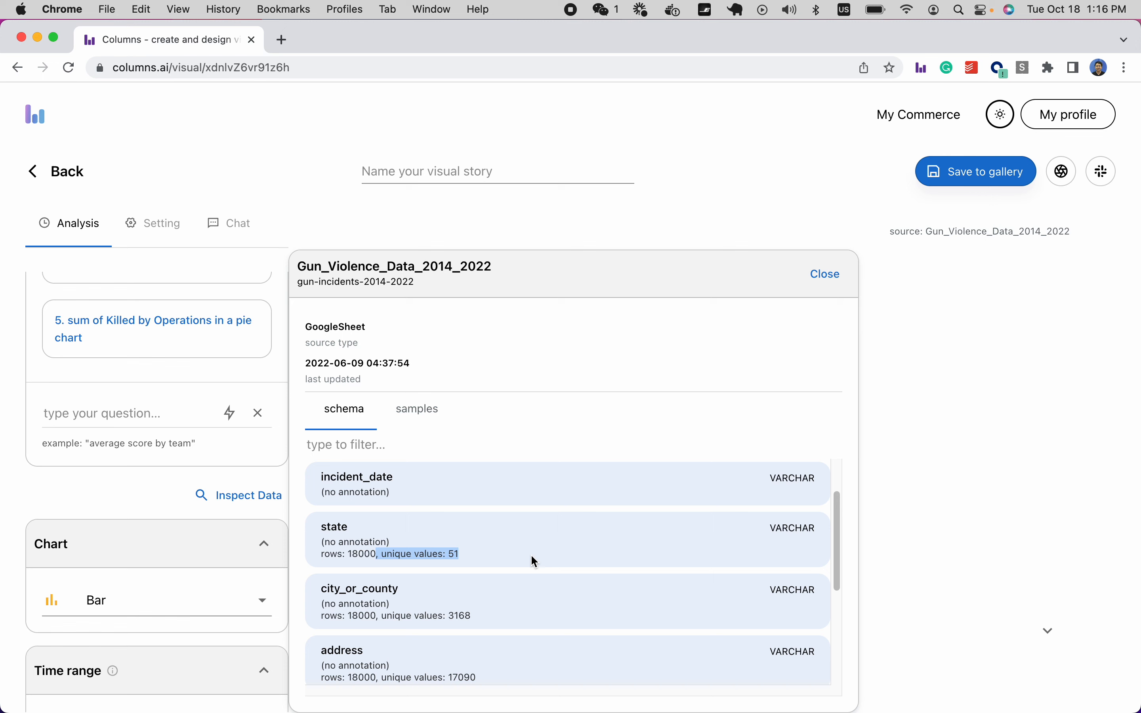
{"action": "scroll", "coordinate": [532, 558], "scroll_direction": "down", "scroll_amount": 2}
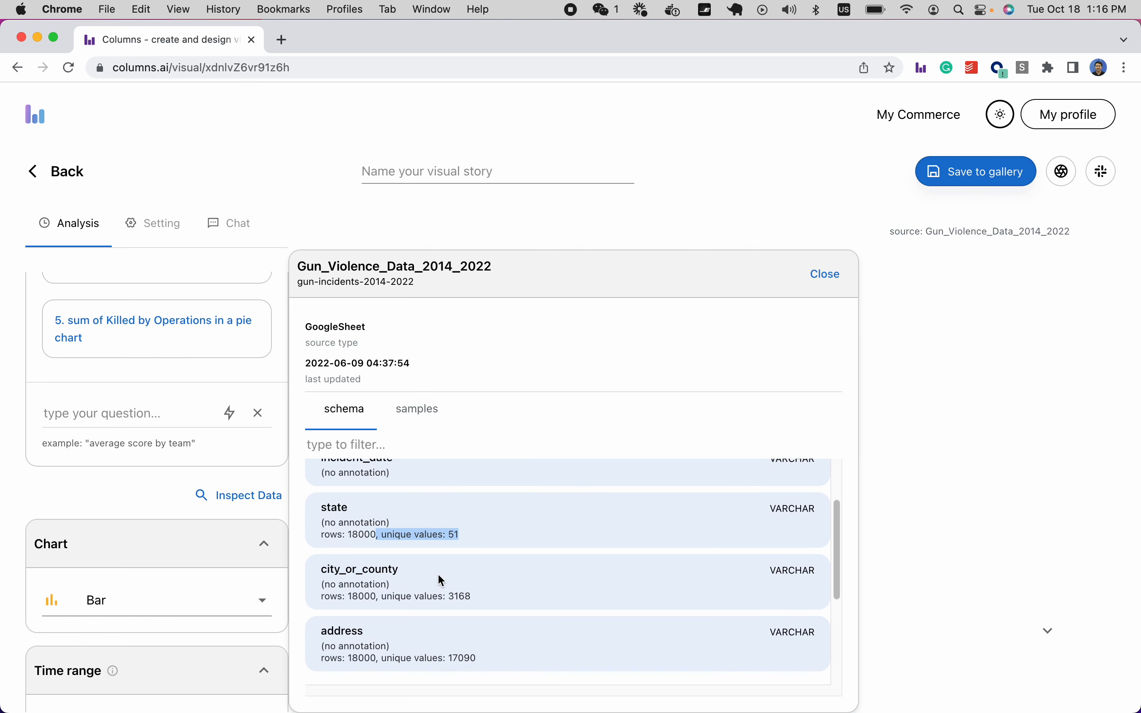
{"action": "scroll", "coordinate": [438, 575], "scroll_direction": "down", "scroll_amount": 5}
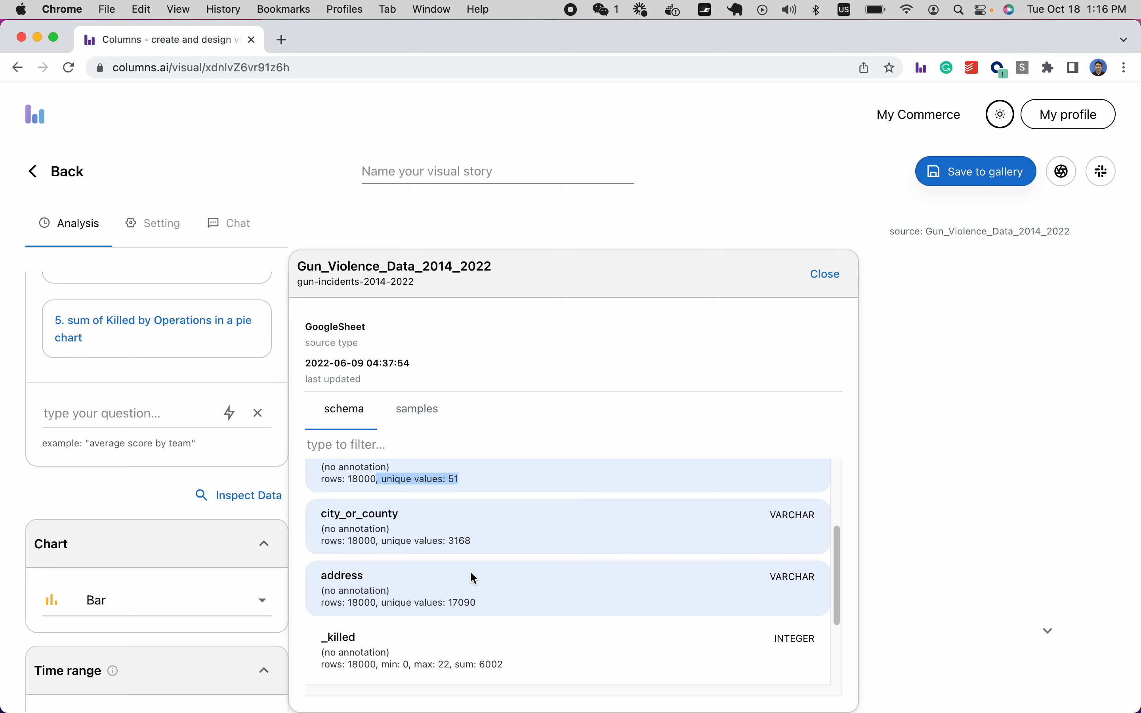
{"action": "scroll", "coordinate": [469, 570], "scroll_direction": "down", "scroll_amount": 10}
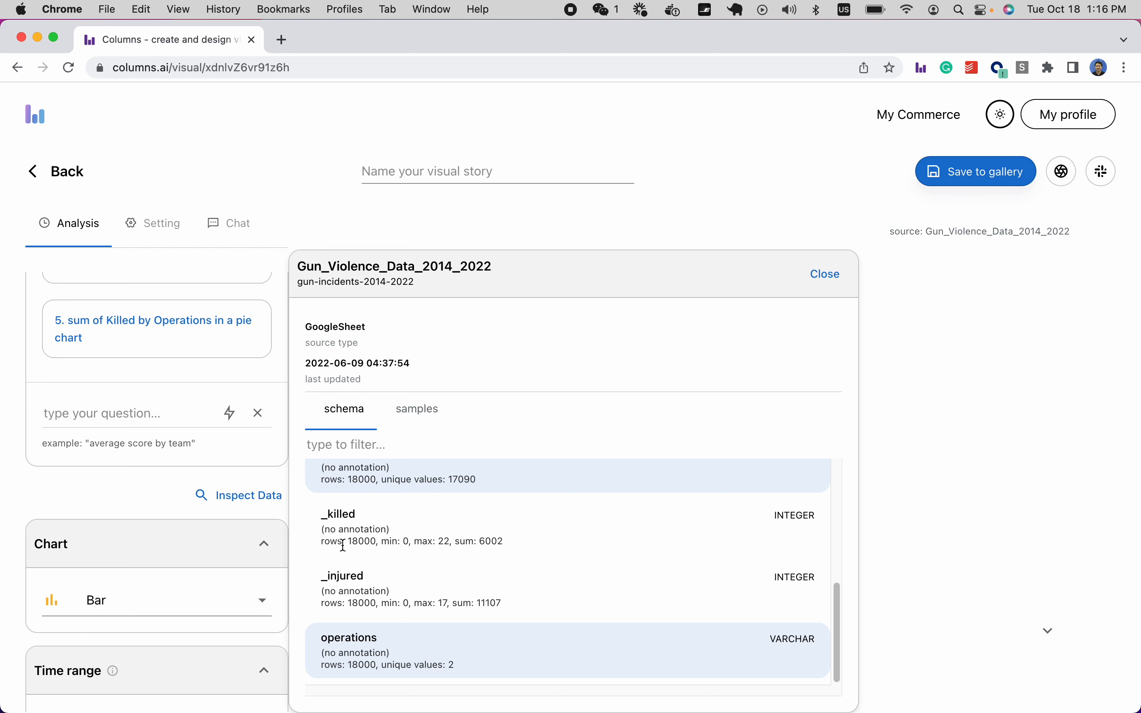
{"action": "left_click", "coordinate": [825, 276]}
Ask 'compare total killed and total injured in a timeline' to generate the line chart.
{"action": "left_click", "coordinate": [115, 411]}
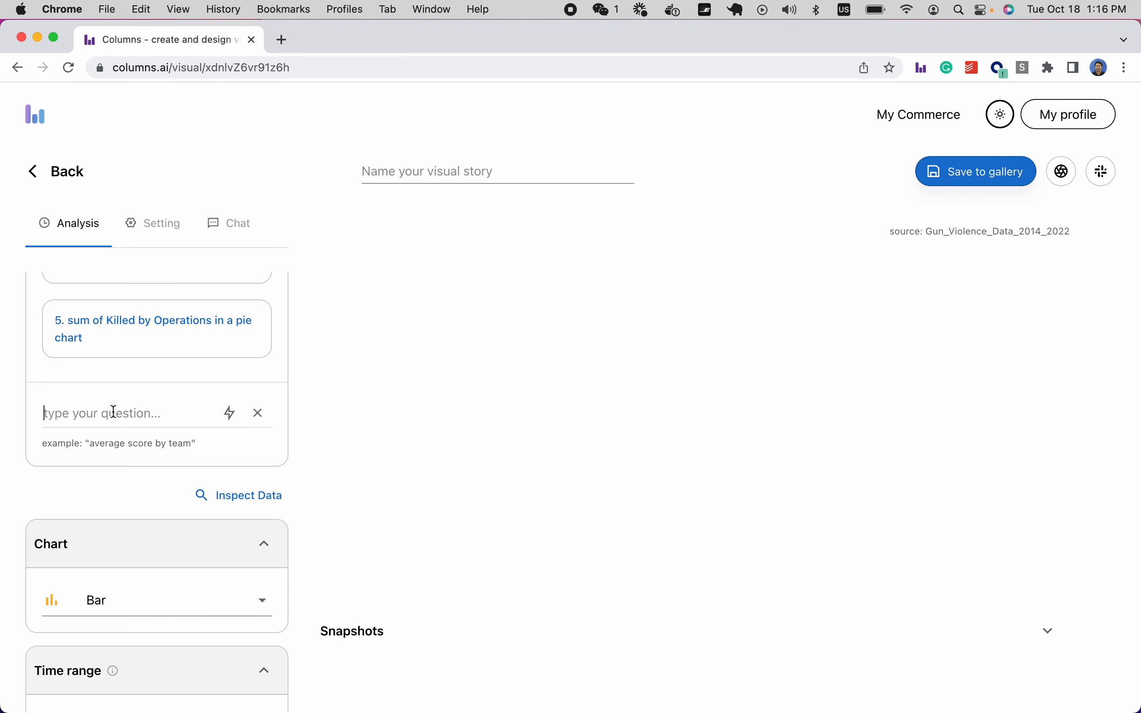
{"action": "type", "text": "compare total killed and tota"}
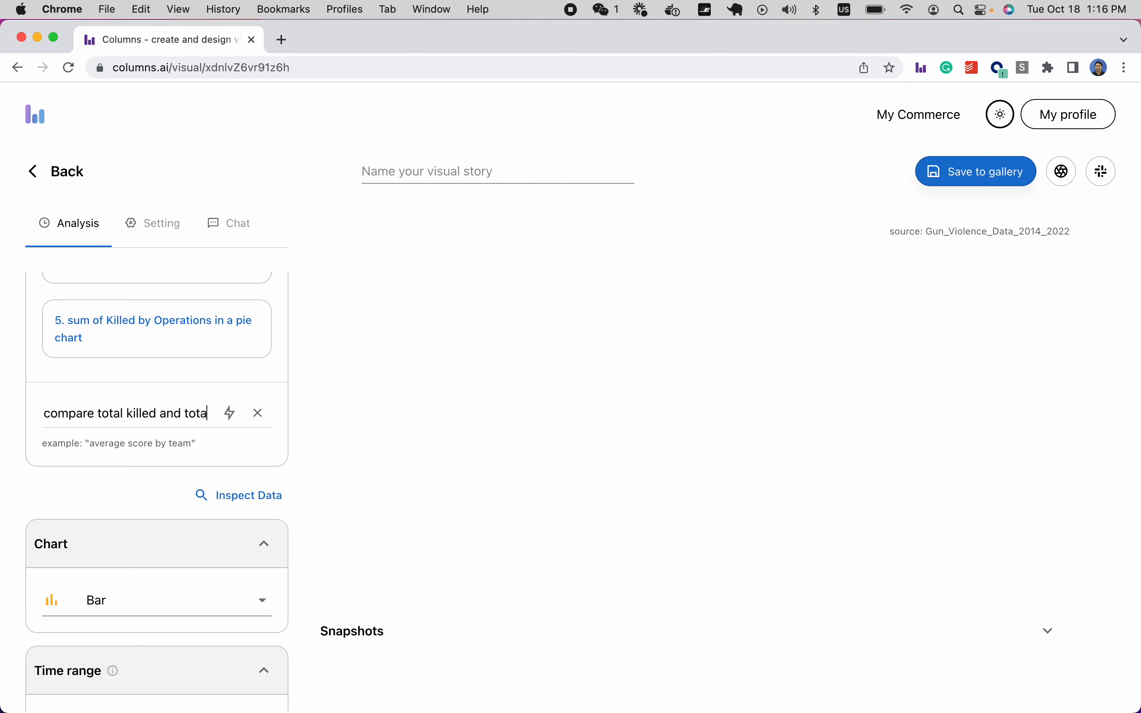
{"action": "type", "text": "l injured"}
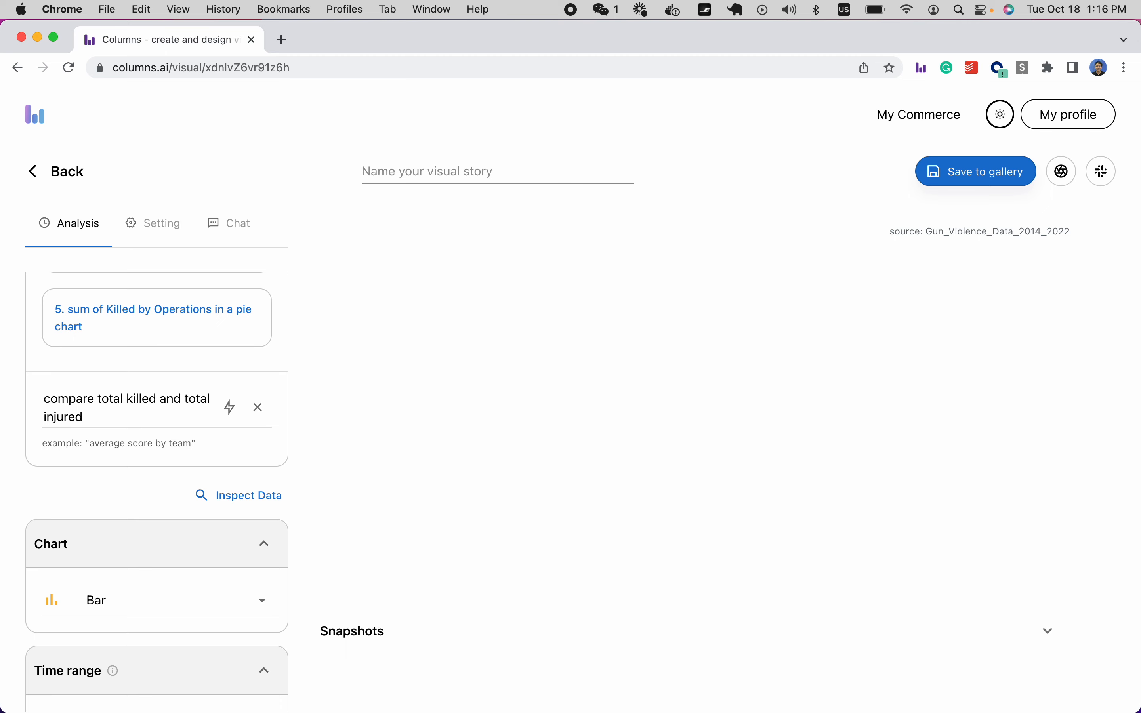
{"action": "type", "text": " in a timeline"}
{"action": "key", "text": "Return"}
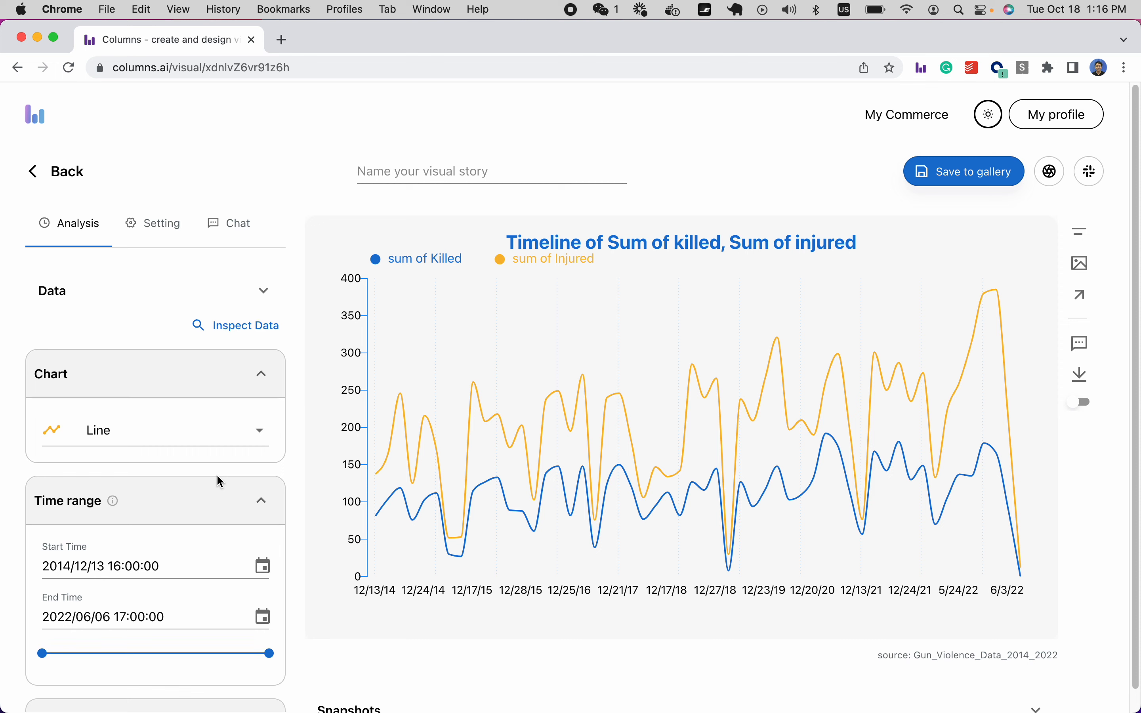
{"action": "scroll", "coordinate": [216, 474], "scroll_direction": "down", "scroll_amount": 5}
{"action": "scroll", "coordinate": [217, 476], "scroll_direction": "down", "scroll_amount": 3}
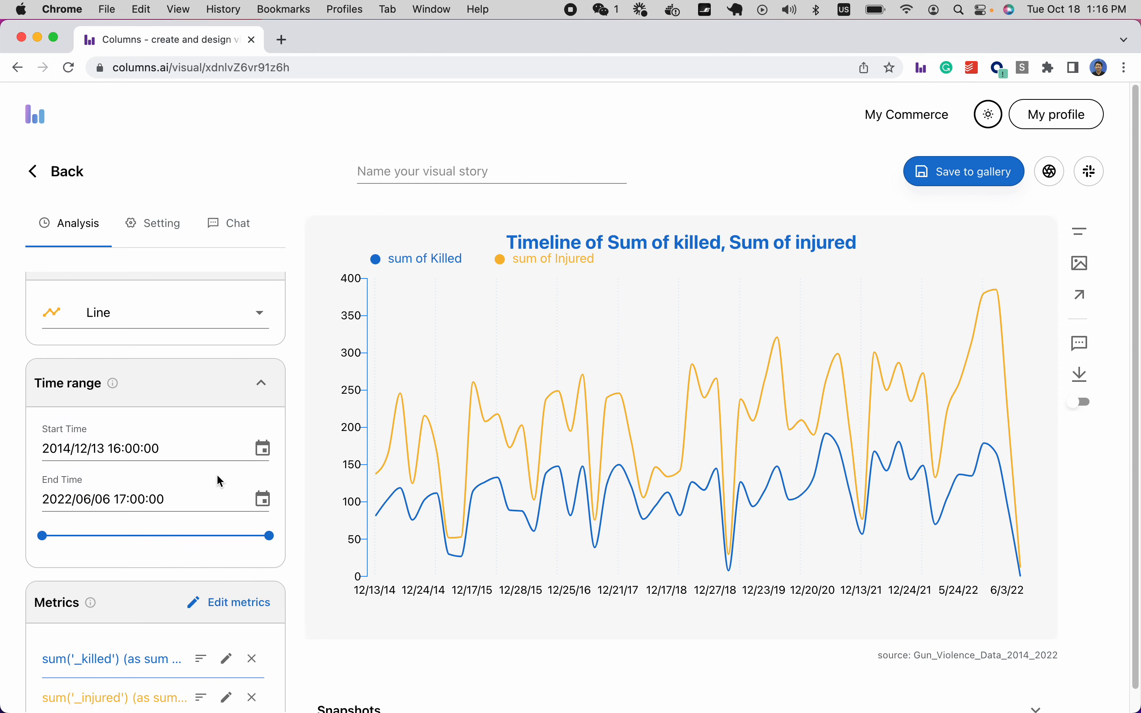
{"action": "scroll", "coordinate": [219, 481], "scroll_direction": "down", "scroll_amount": 5}
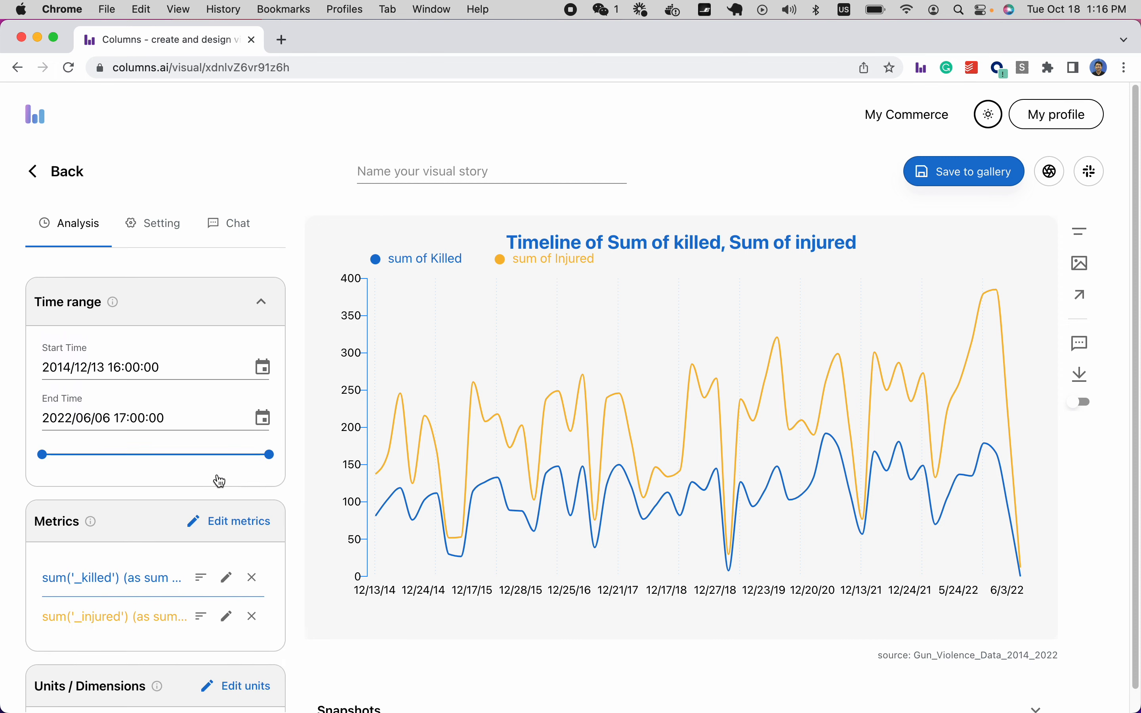
{"action": "scroll", "coordinate": [220, 481], "scroll_direction": "down", "scroll_amount": 2}
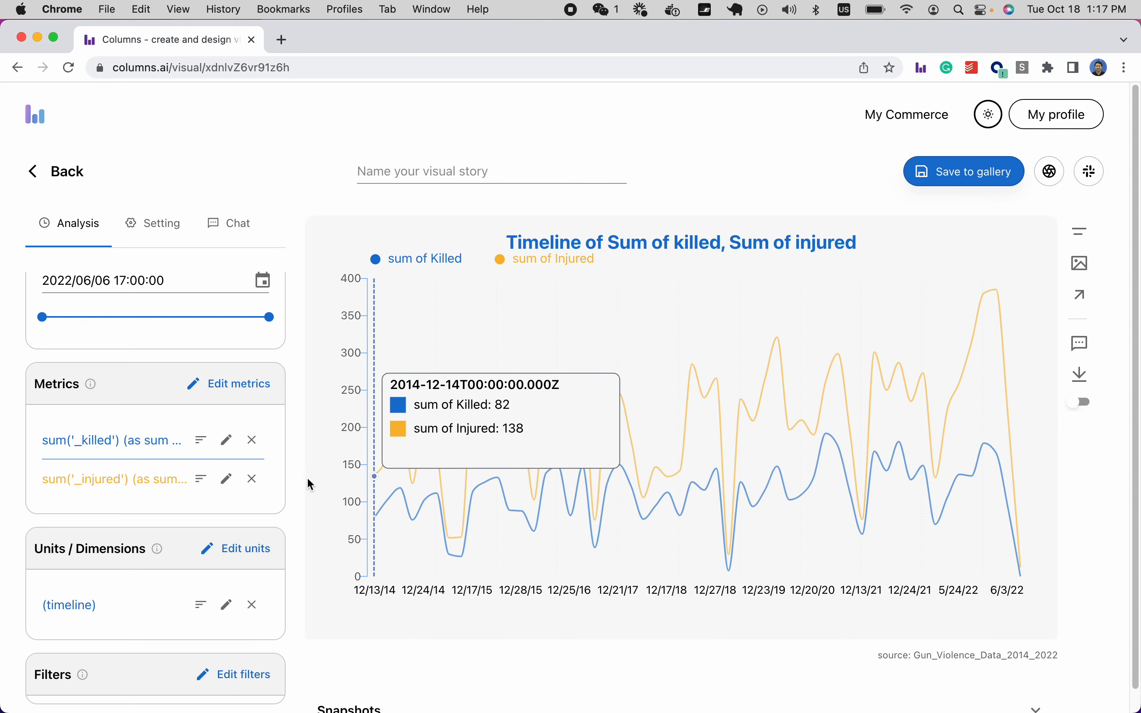
Rename the killed metric to Total Killed and colour its line crimson.
{"action": "left_click", "coordinate": [227, 446]}
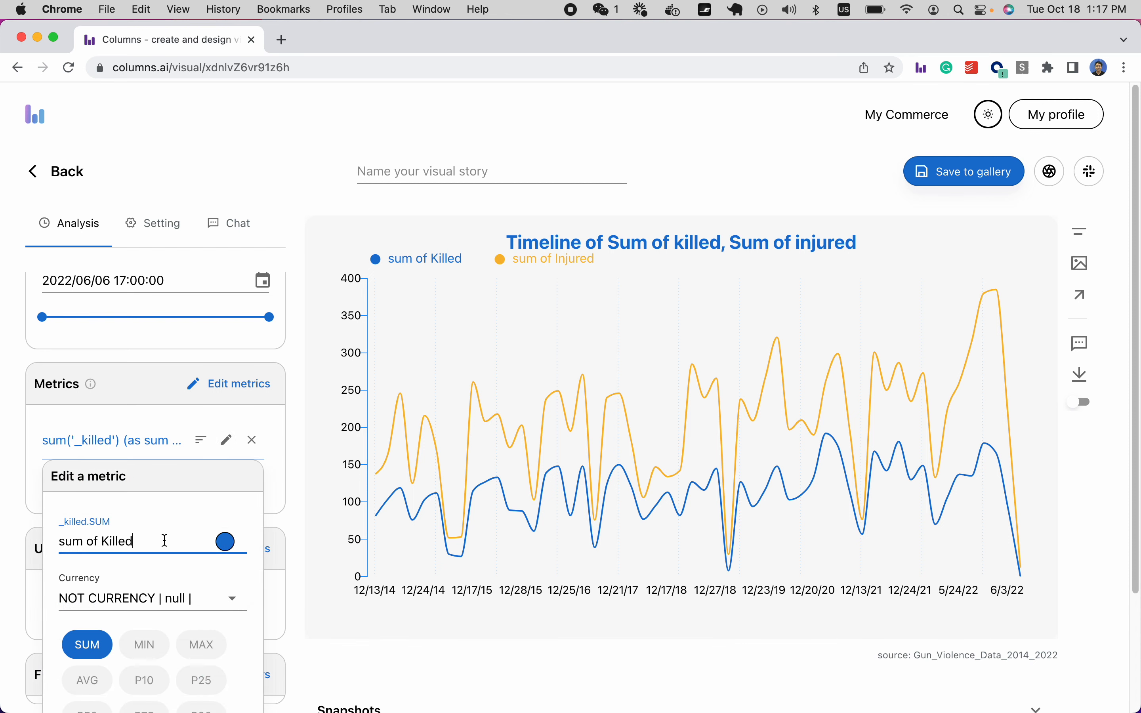
{"action": "left_click", "coordinate": [102, 542]}
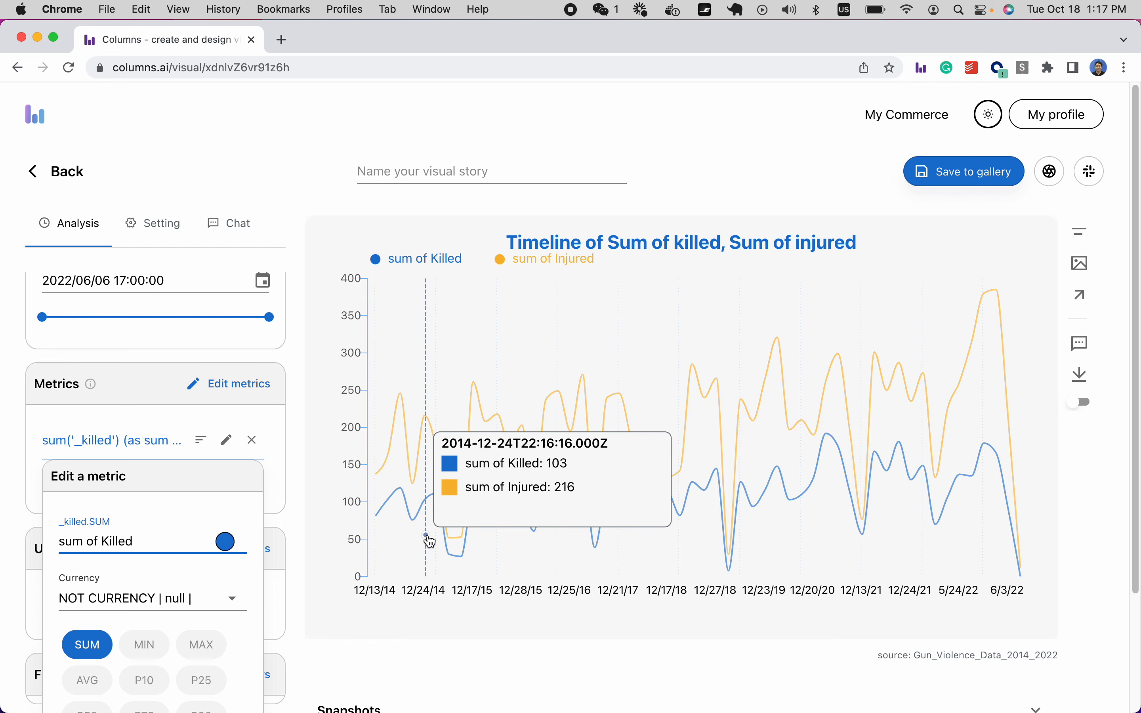
{"action": "key", "text": "super+shift+Left"}
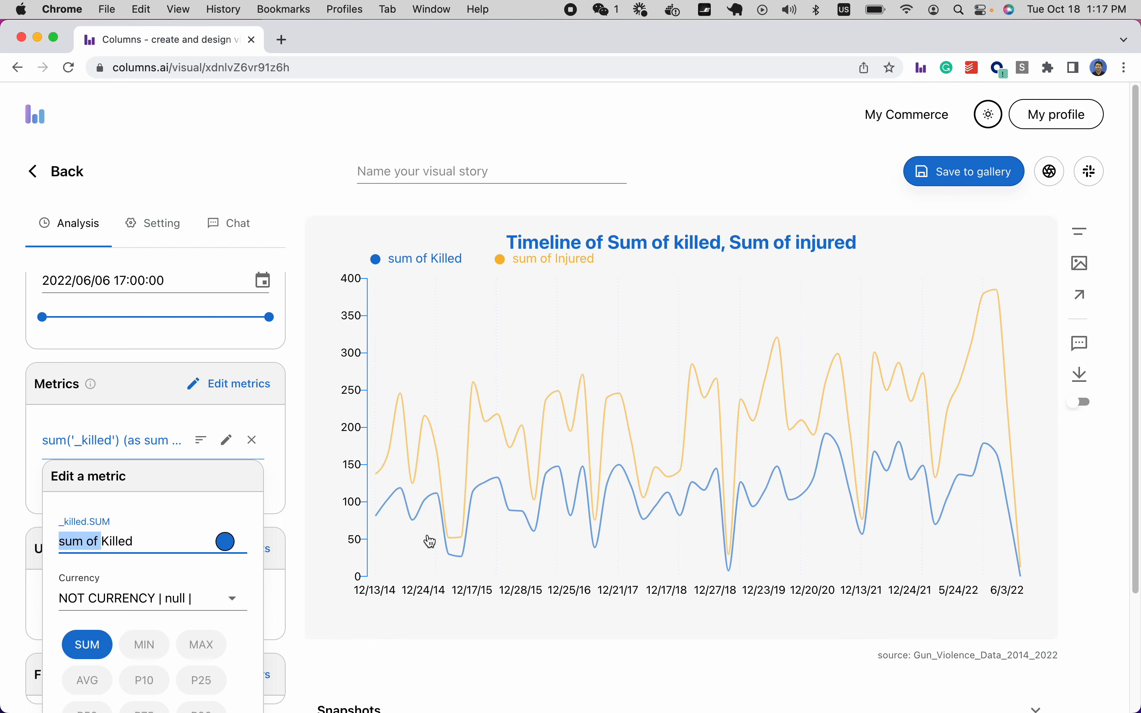
{"action": "type", "text": "Total"}
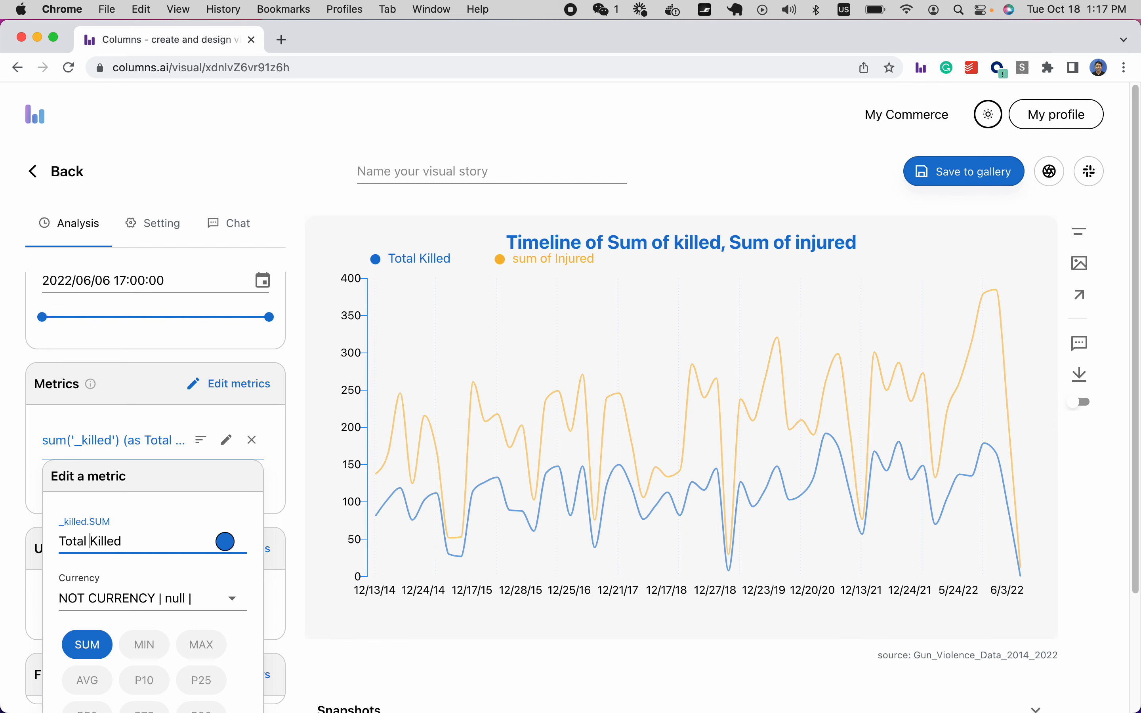
{"action": "left_click", "coordinate": [225, 542]}
{"action": "left_click", "coordinate": [34, 597]}
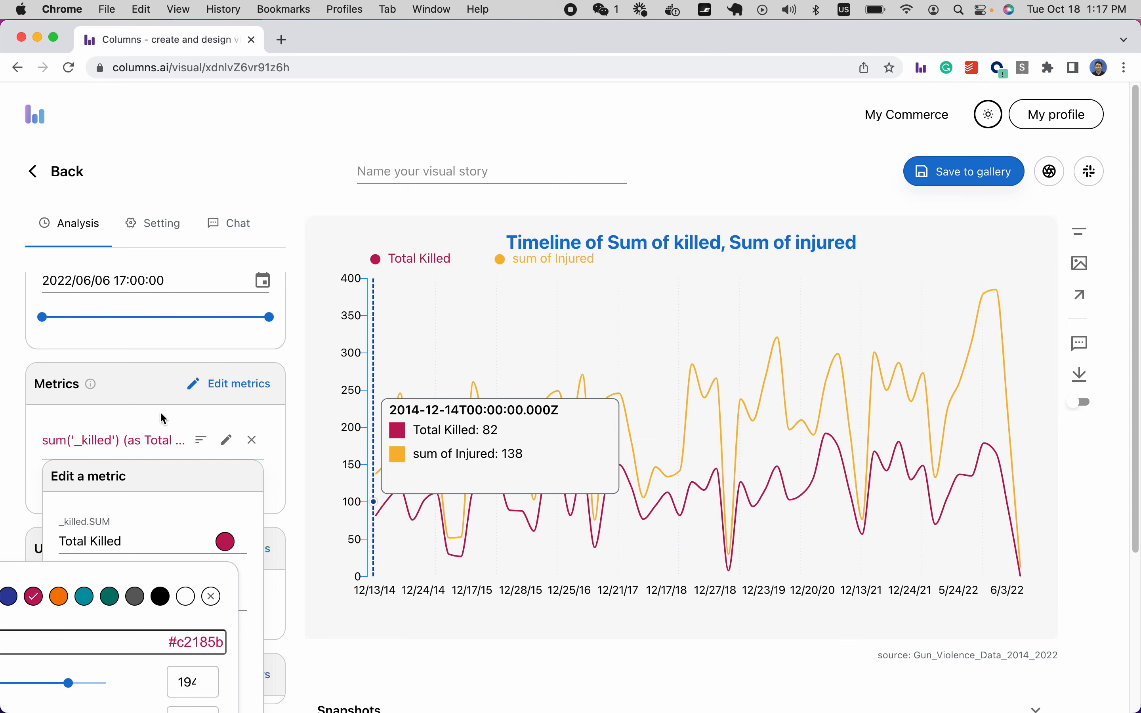
{"action": "left_click", "coordinate": [154, 401]}
Rename the injured metric to Total Injured and colour its line dark blue.
{"action": "left_click", "coordinate": [227, 479]}
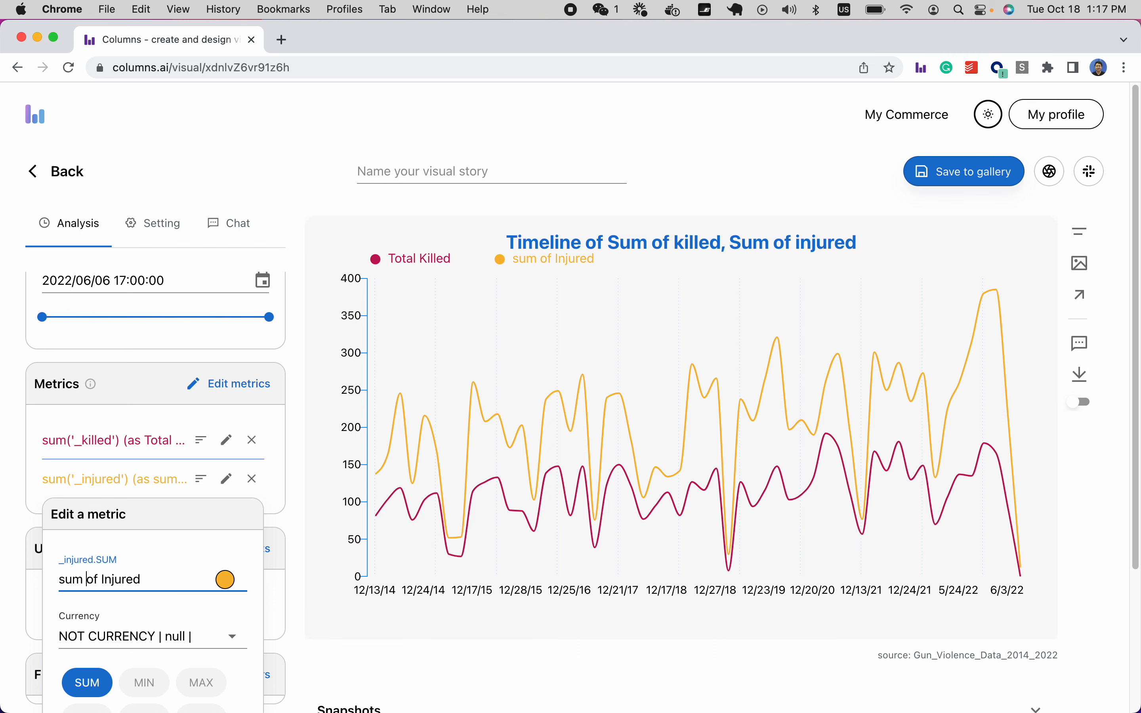
{"action": "left_click_drag", "start_coordinate": [102, 579], "coordinate": [59, 580]}
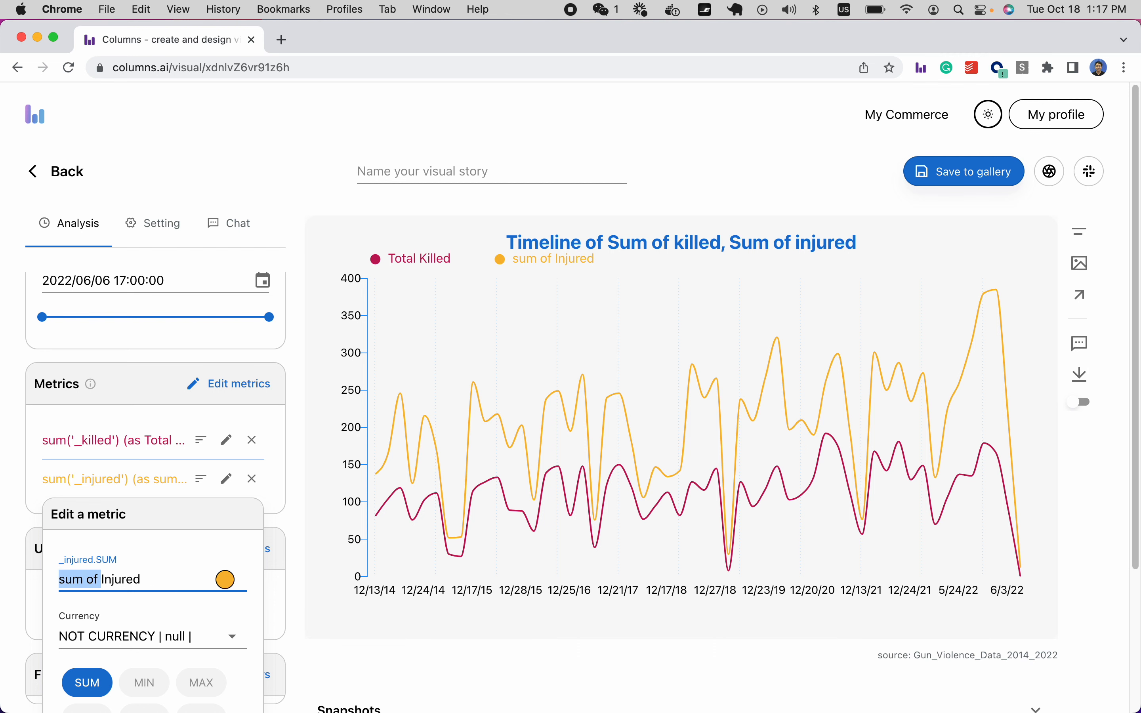
{"action": "type", "text": "Total"}
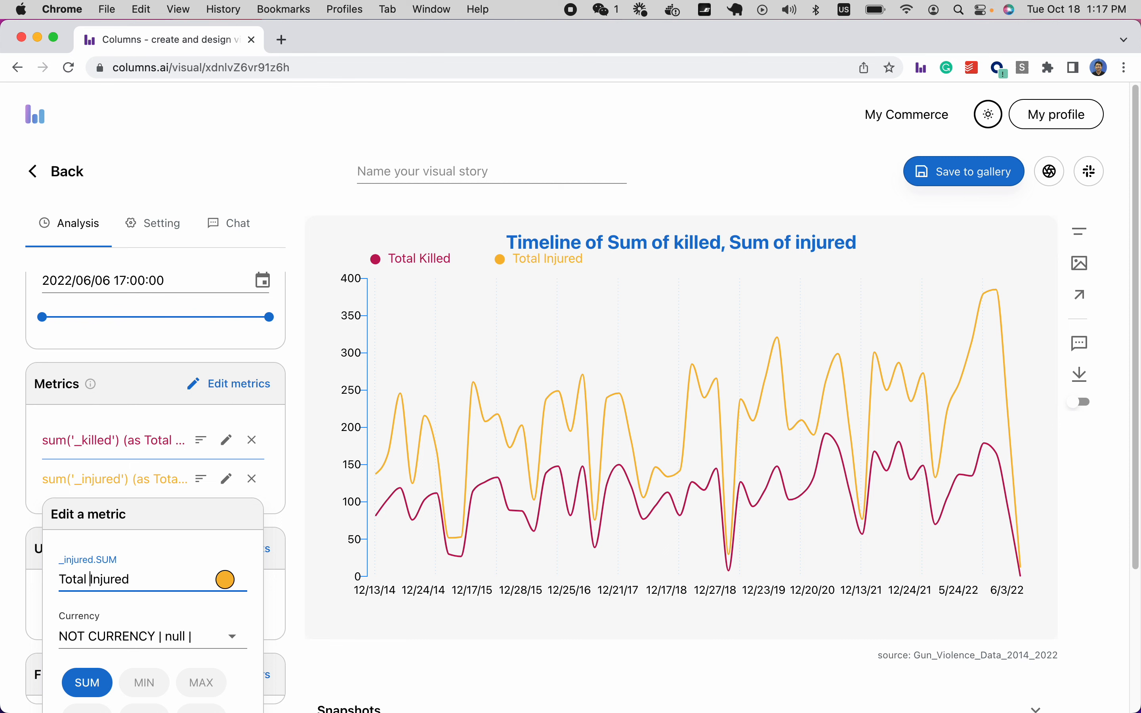
{"action": "left_click", "coordinate": [226, 580]}
{"action": "left_click", "coordinate": [8, 635]}
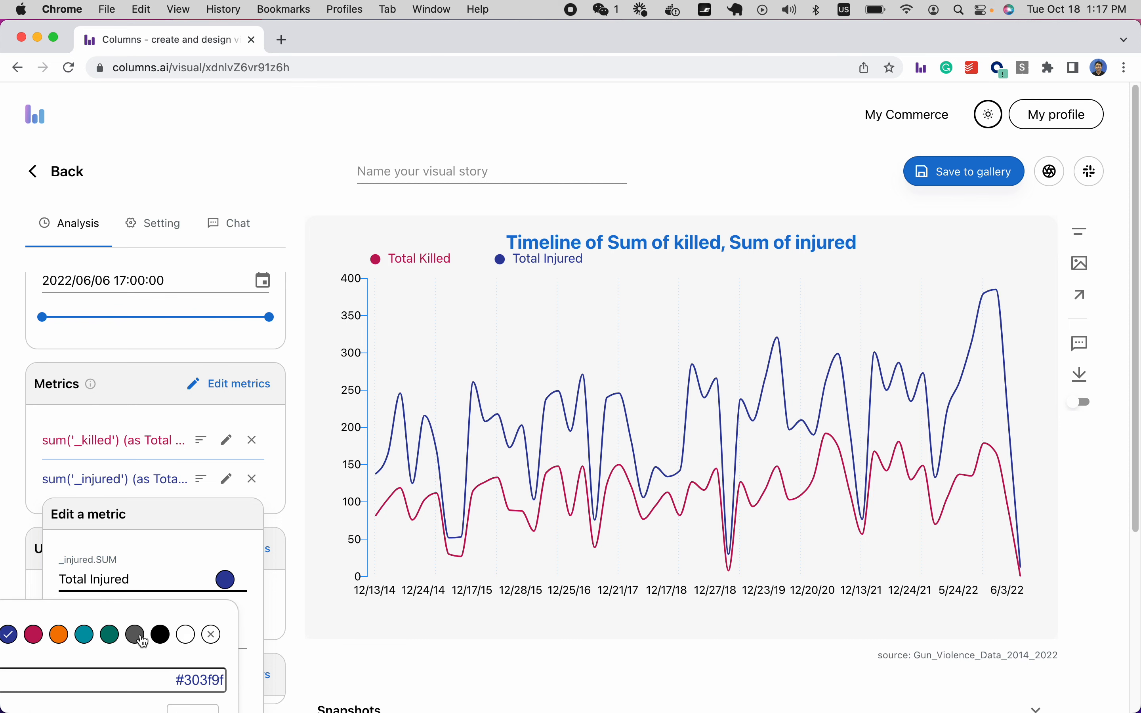
{"action": "left_click", "coordinate": [339, 626]}
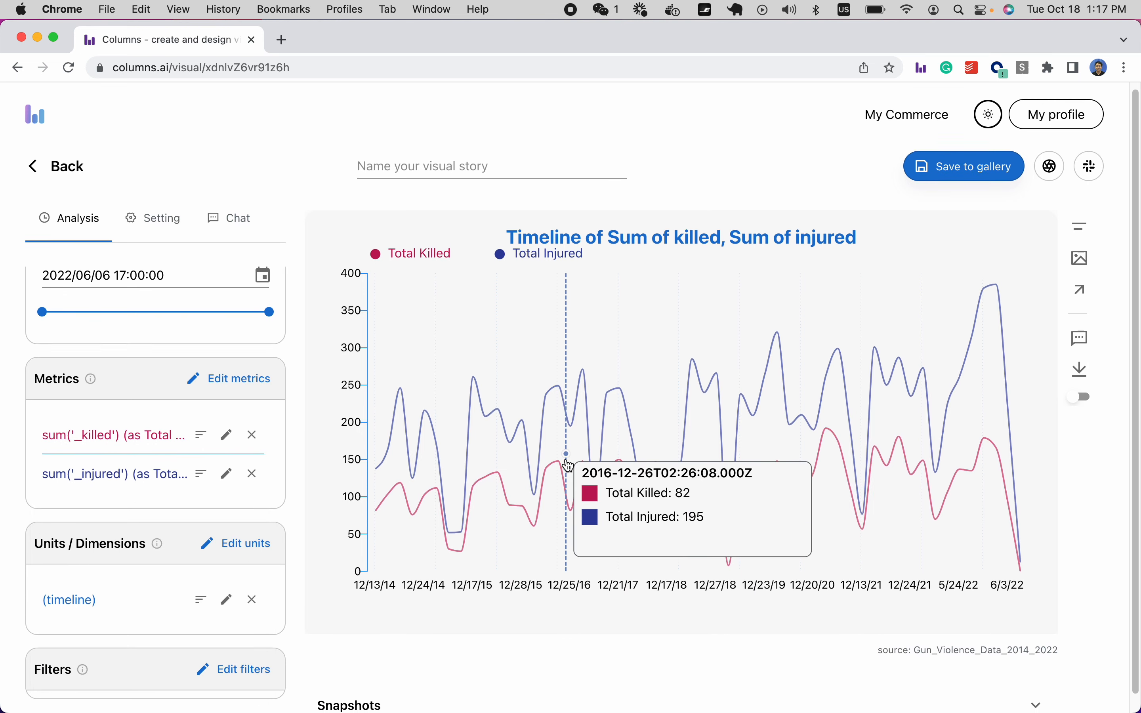
{"action": "scroll", "coordinate": [565, 464], "scroll_direction": "down", "scroll_amount": 1}
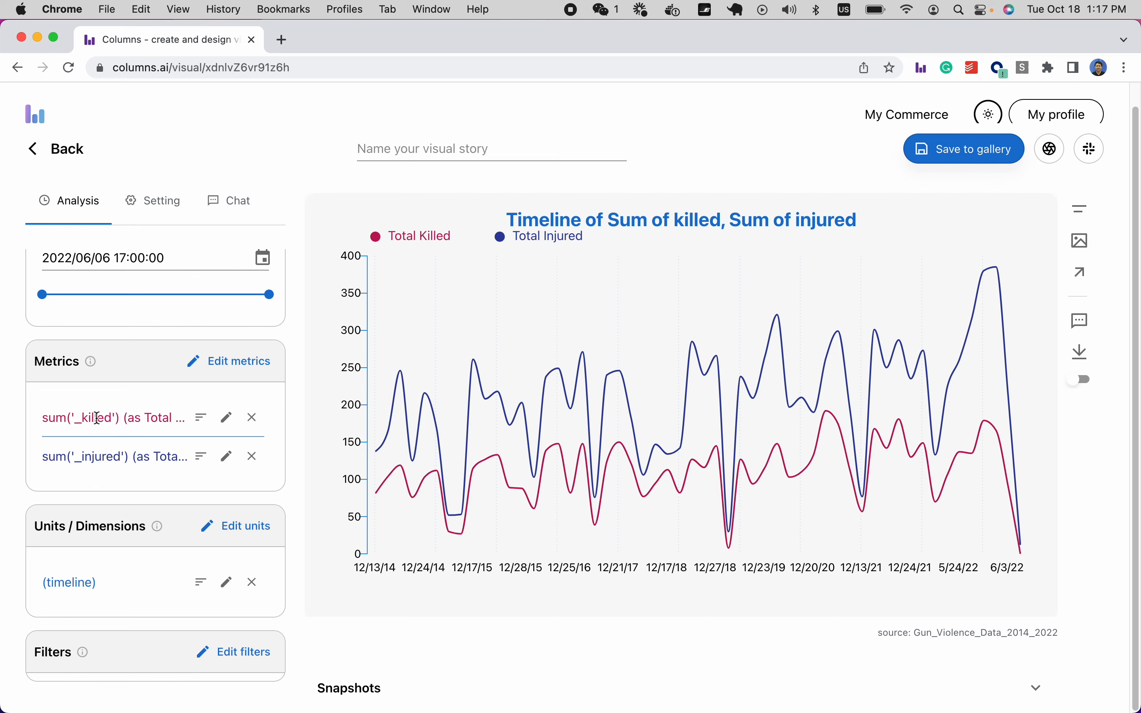
Set the timeline's time window to 24h after trying 7d and 30d, and enable a 20% forecast.
{"action": "scroll", "coordinate": [275, 503], "scroll_direction": "down", "scroll_amount": 2}
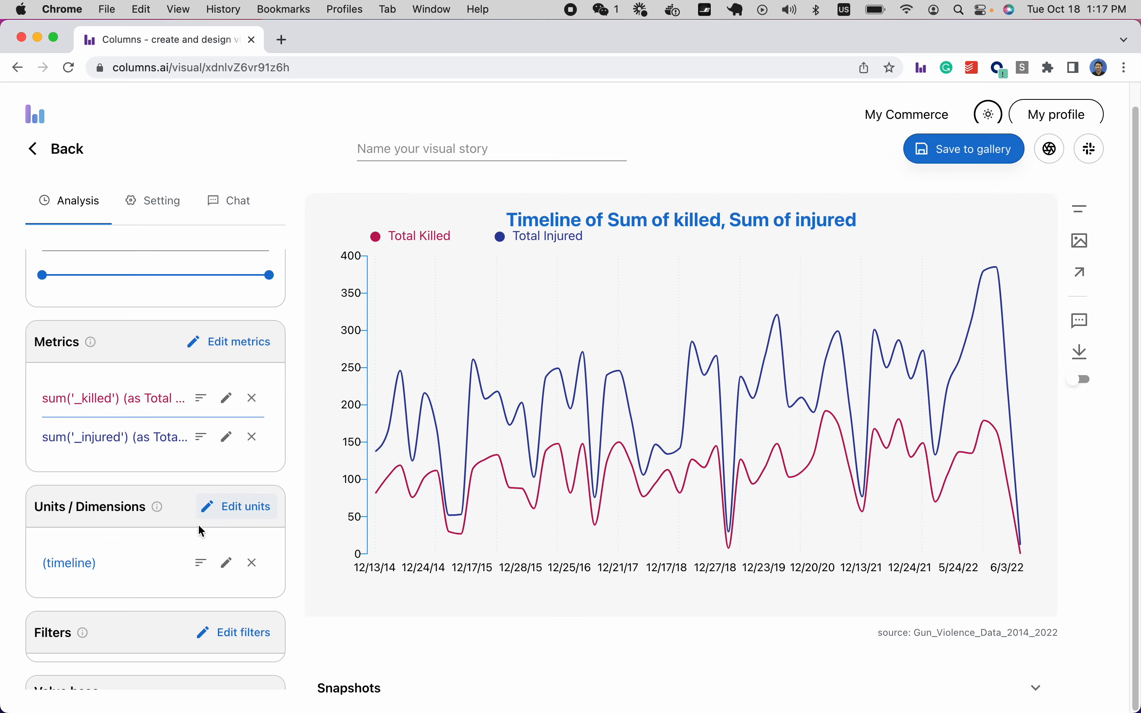
{"action": "scroll", "coordinate": [75, 536], "scroll_direction": "down", "scroll_amount": 2}
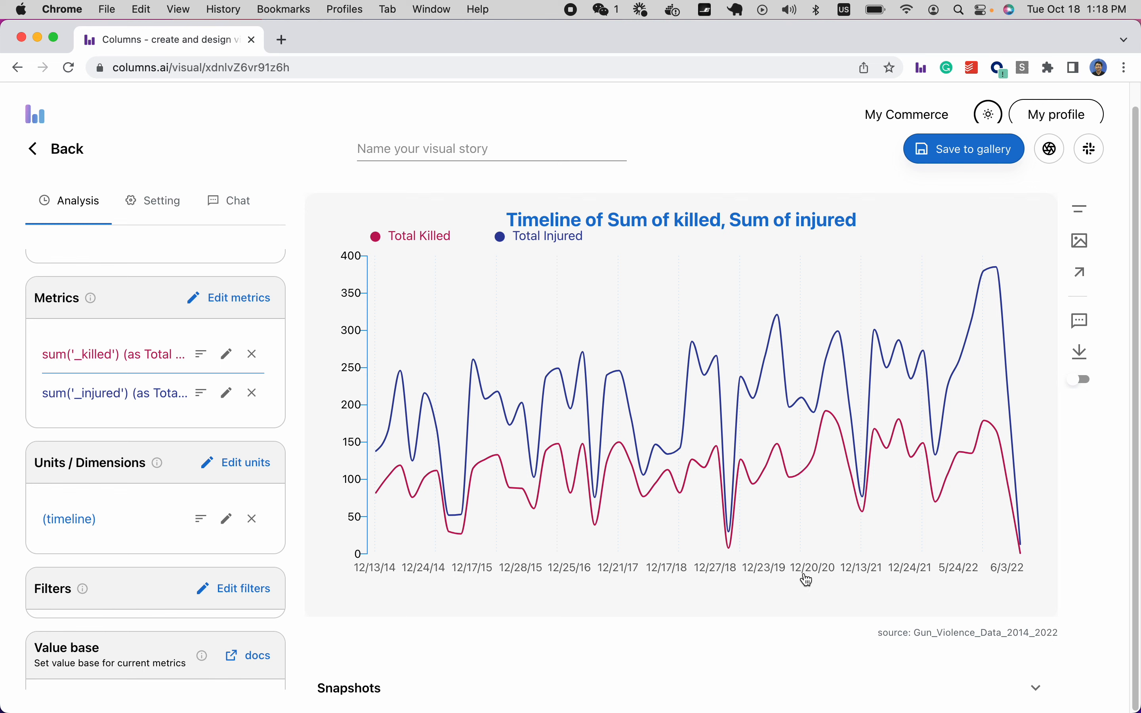
{"action": "left_click", "coordinate": [226, 519]}
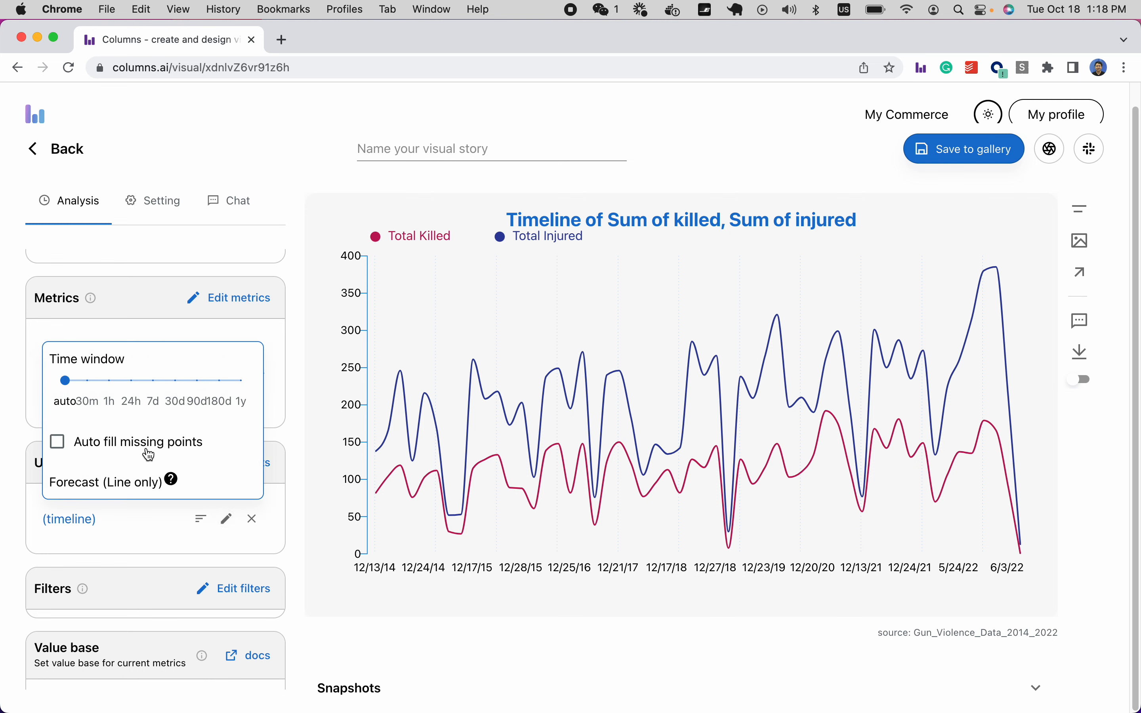
{"action": "mouse_move", "coordinate": [80, 395]}
{"action": "left_click", "coordinate": [133, 390]}
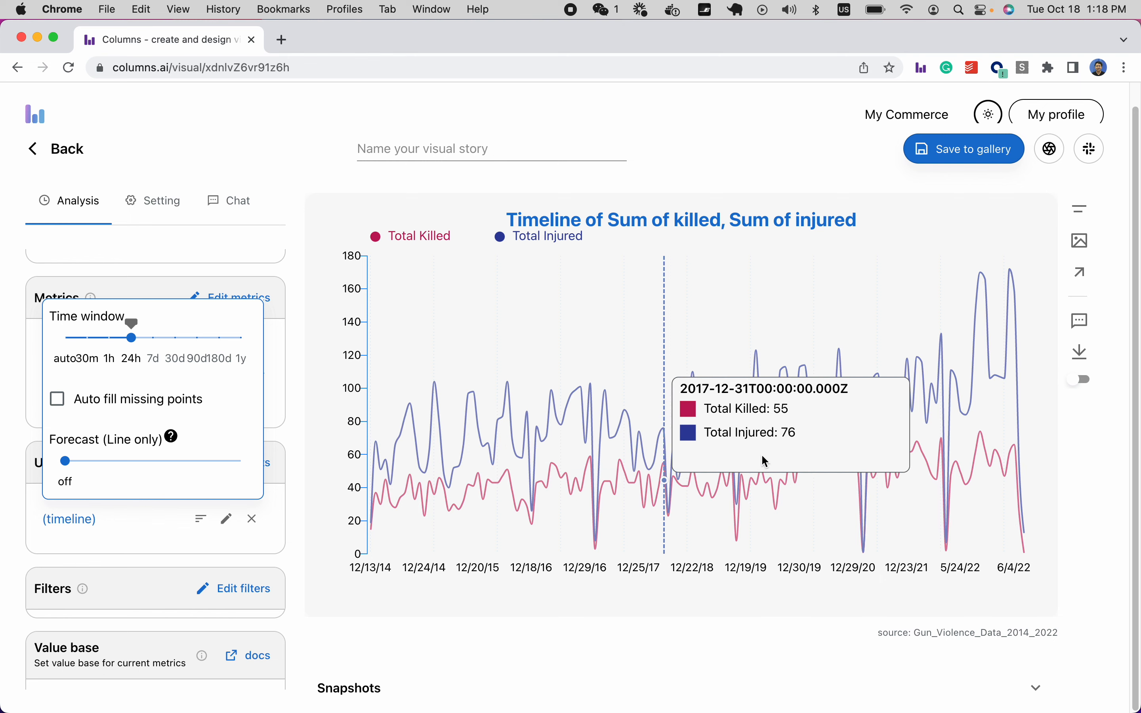
{"action": "left_click", "coordinate": [153, 338]}
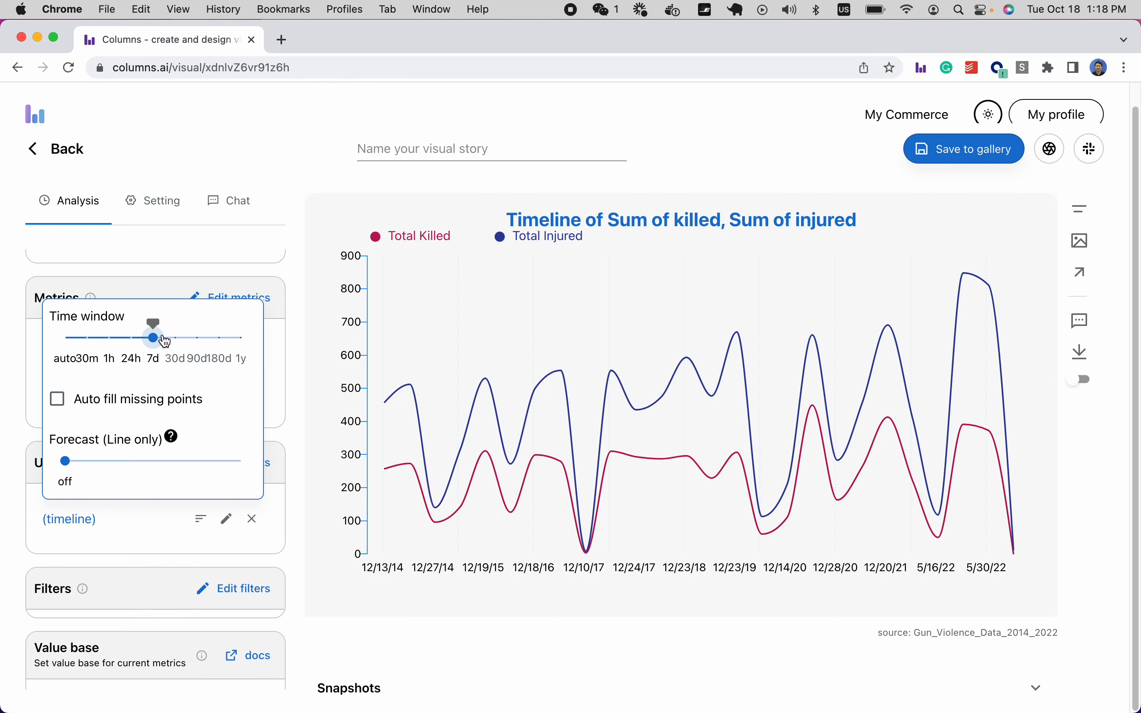
{"action": "left_click", "coordinate": [176, 344]}
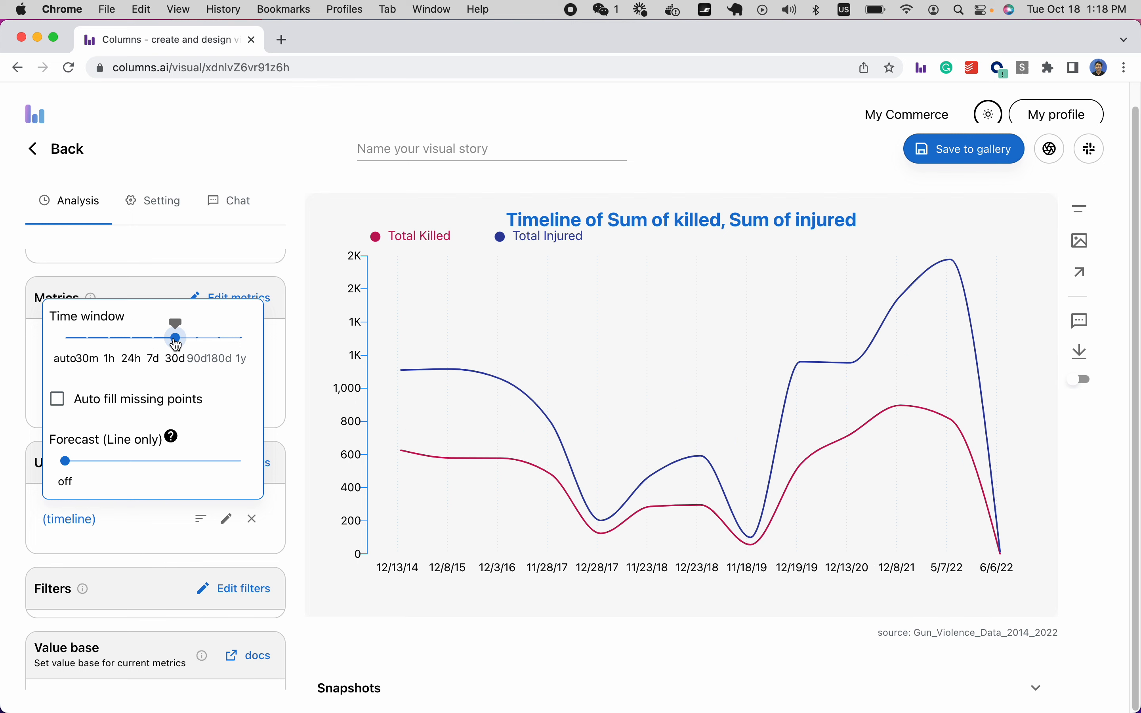
{"action": "left_click", "coordinate": [132, 342]}
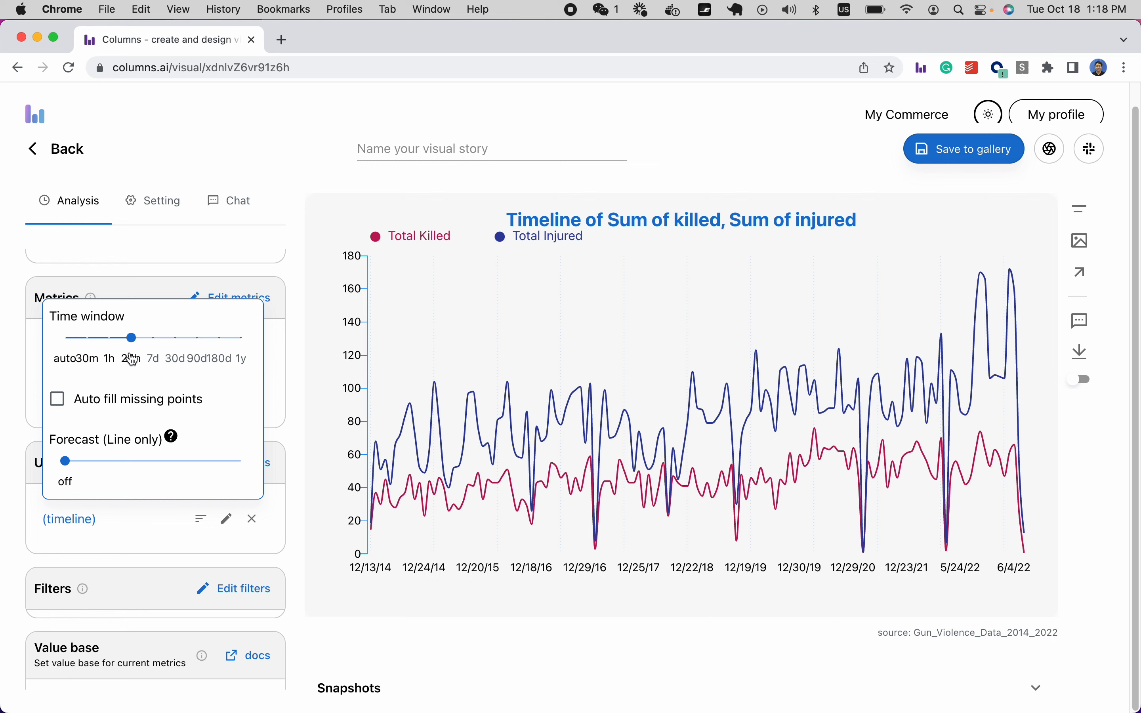
{"action": "left_click", "coordinate": [111, 465]}
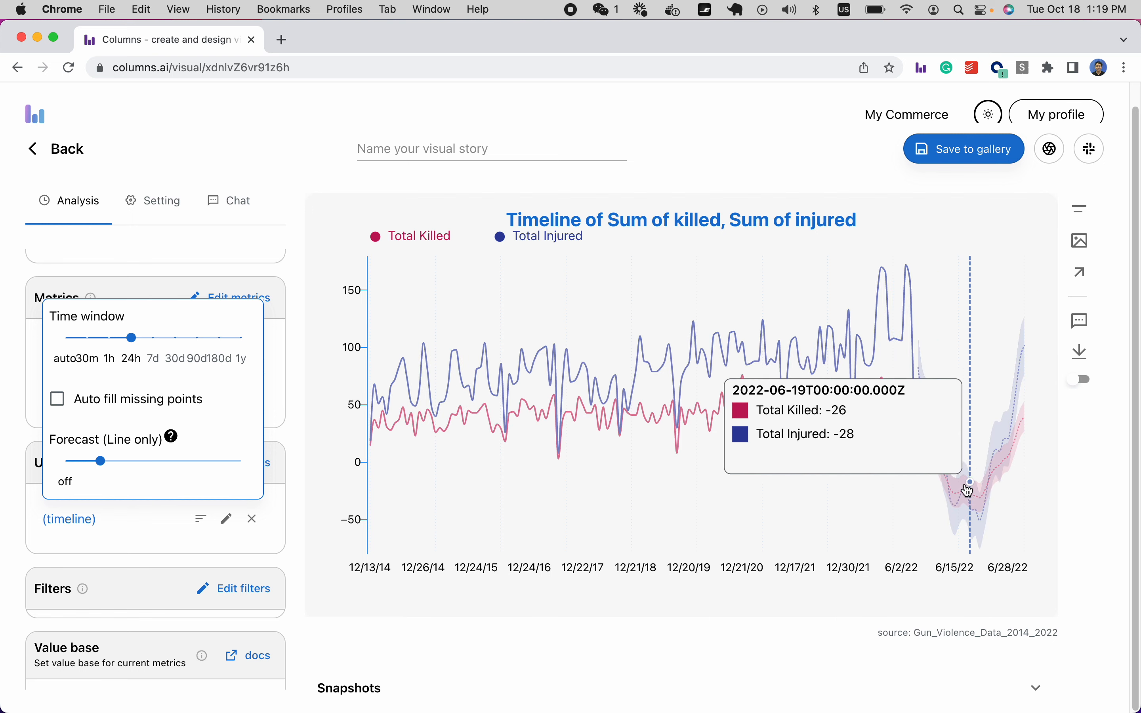
Raise the line forecast through 30% to 40% and close the time window options.
{"action": "left_click", "coordinate": [127, 465]}
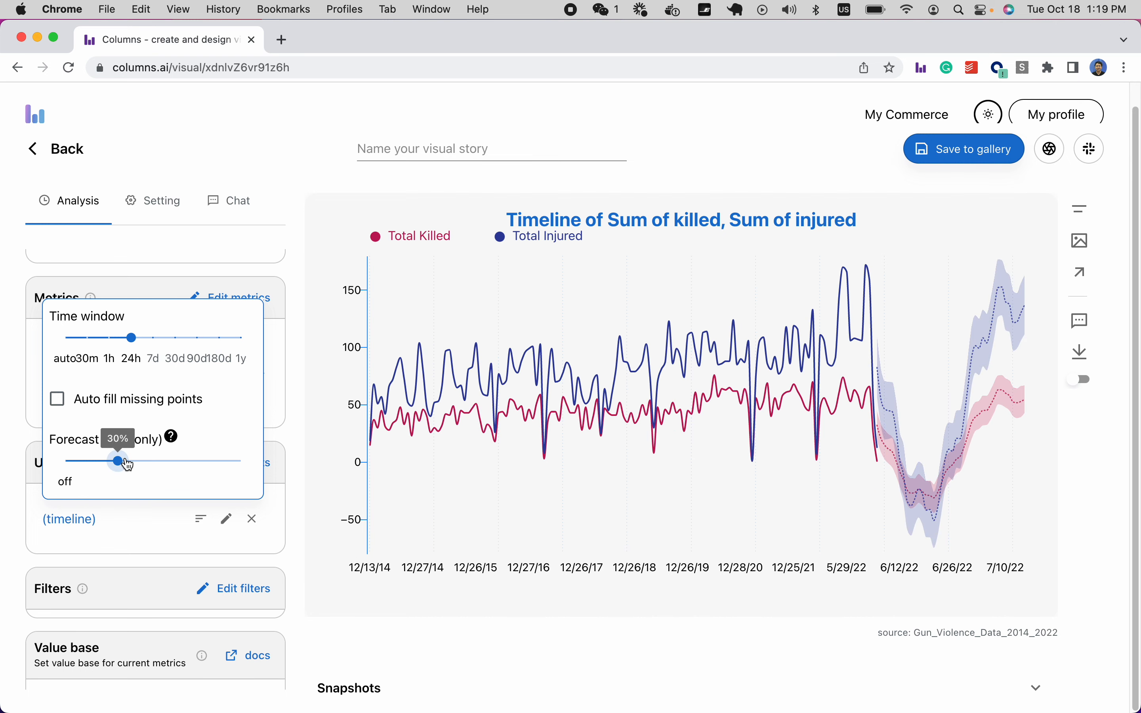
{"action": "left_click", "coordinate": [141, 465]}
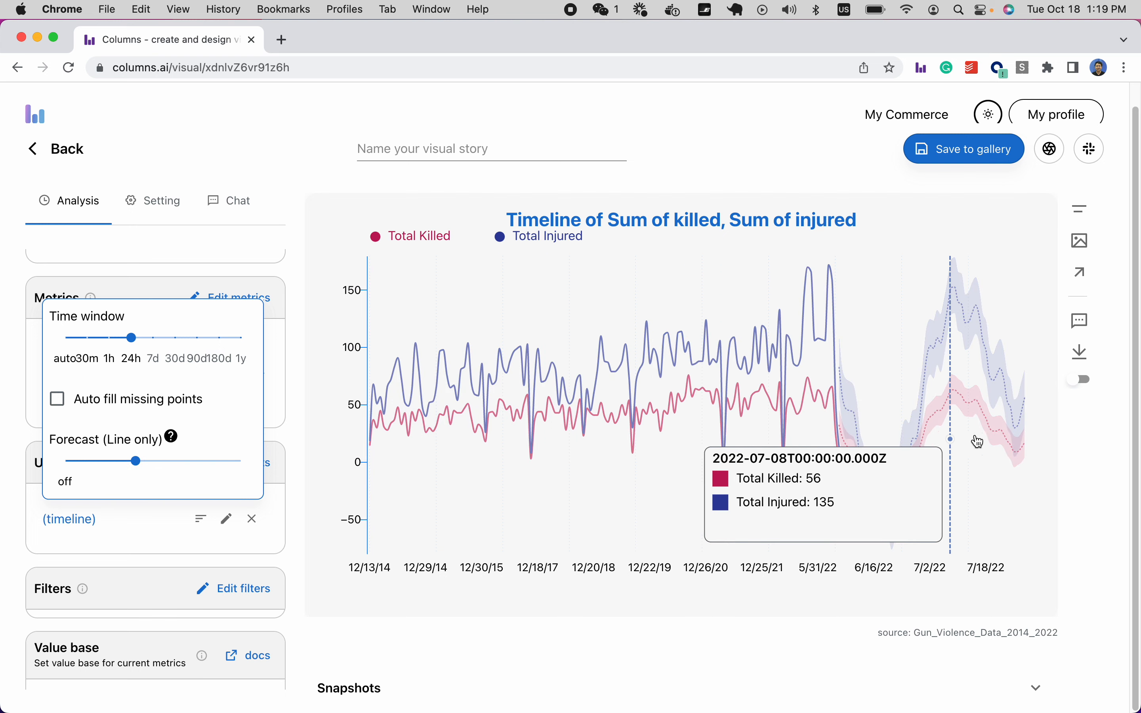
{"action": "left_click", "coordinate": [159, 548]}
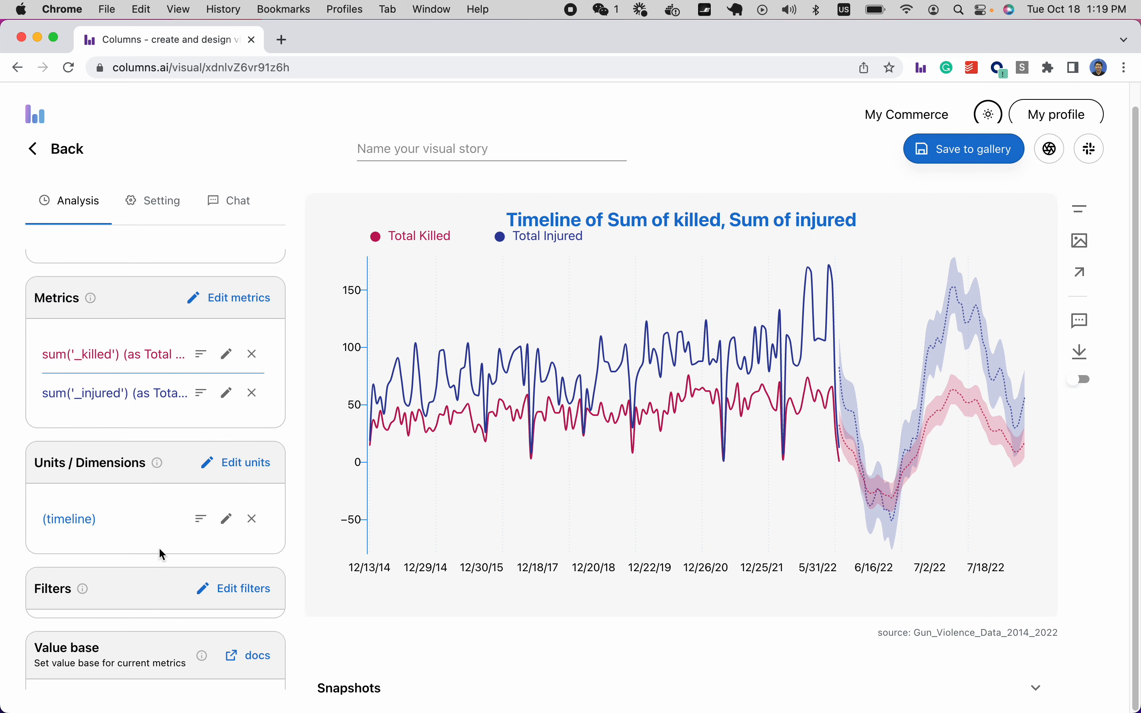
Add a filter on the state column using the 'is in' condition.
{"action": "scroll", "coordinate": [168, 463], "scroll_direction": "down", "scroll_amount": 1}
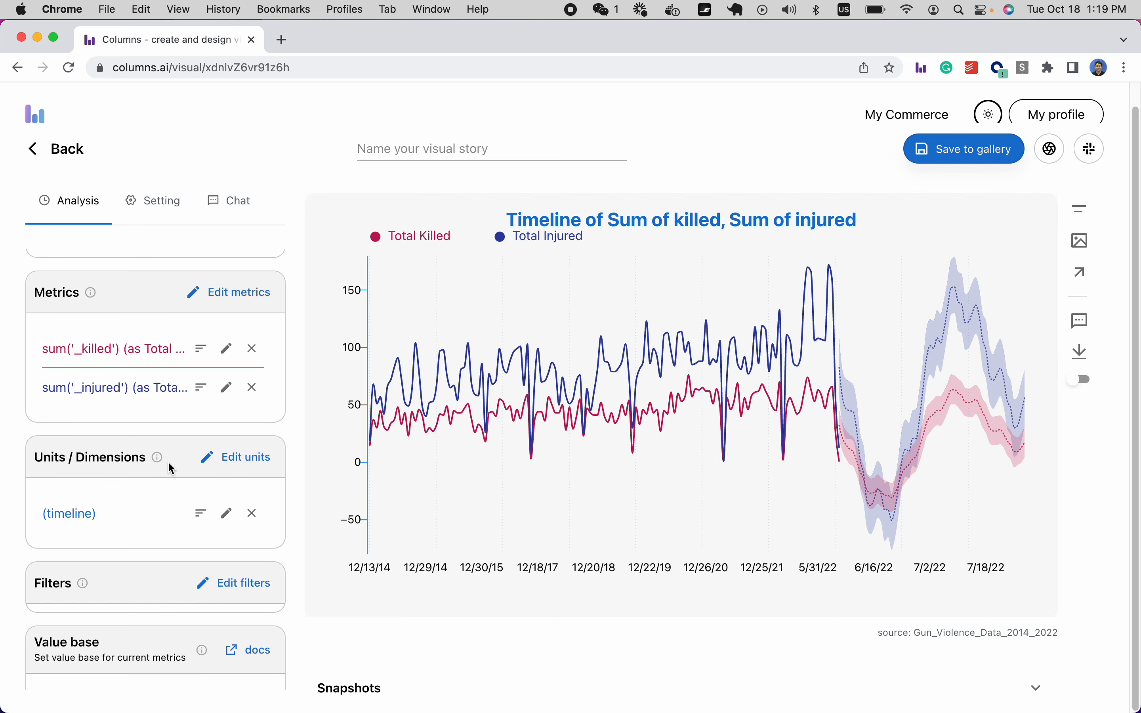
{"action": "scroll", "coordinate": [169, 463], "scroll_direction": "down", "scroll_amount": 3}
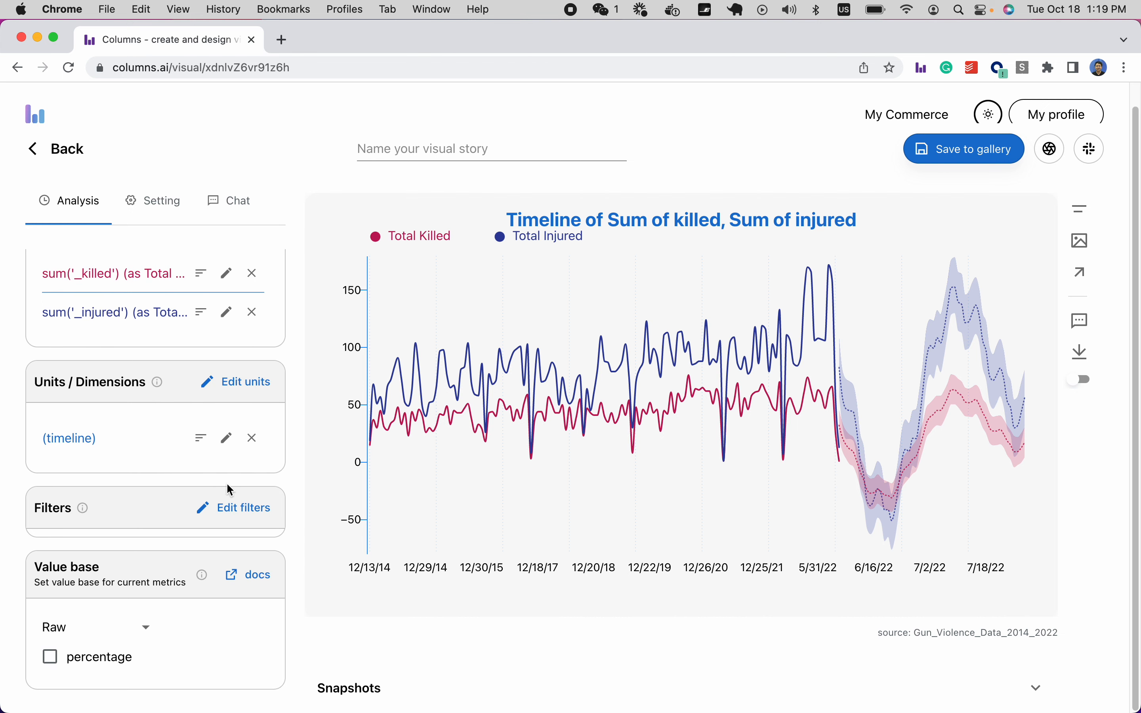
{"action": "left_click", "coordinate": [234, 509]}
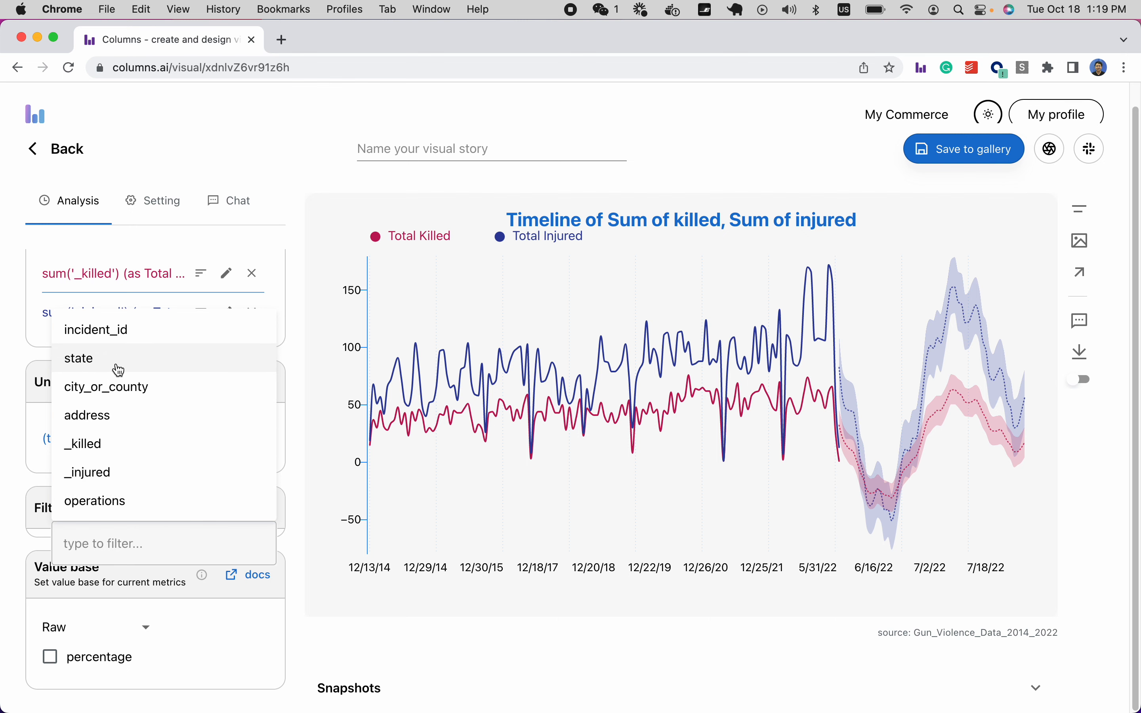
{"action": "left_click", "coordinate": [143, 370]}
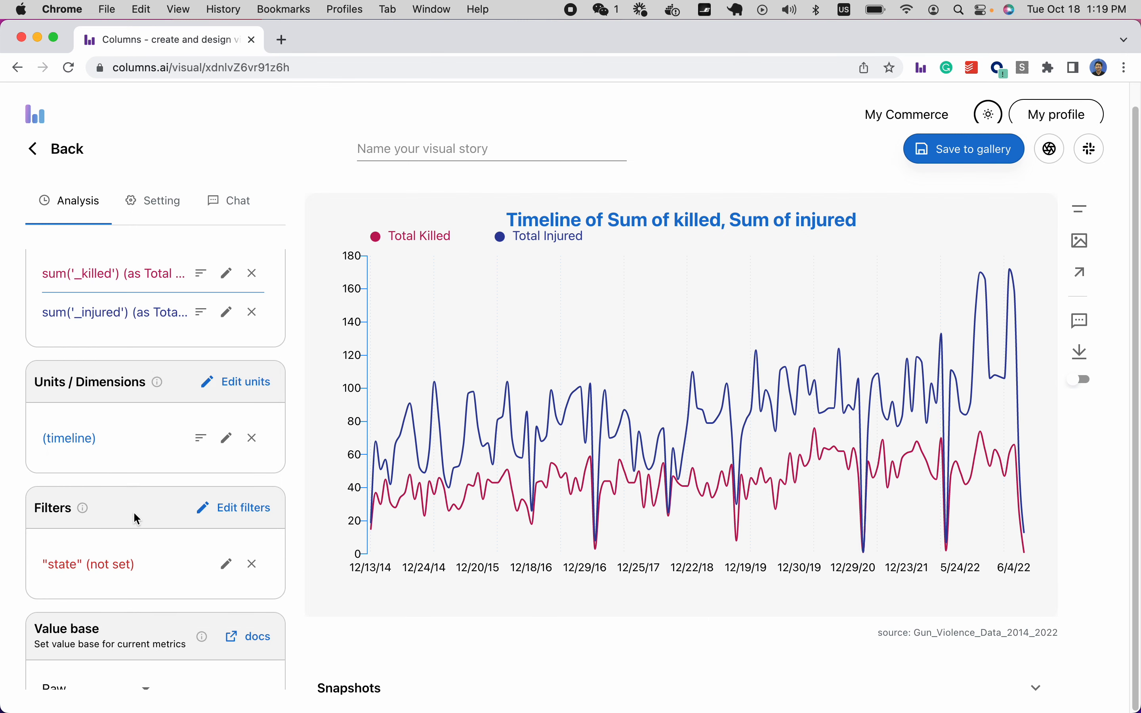
{"action": "left_click", "coordinate": [228, 569]}
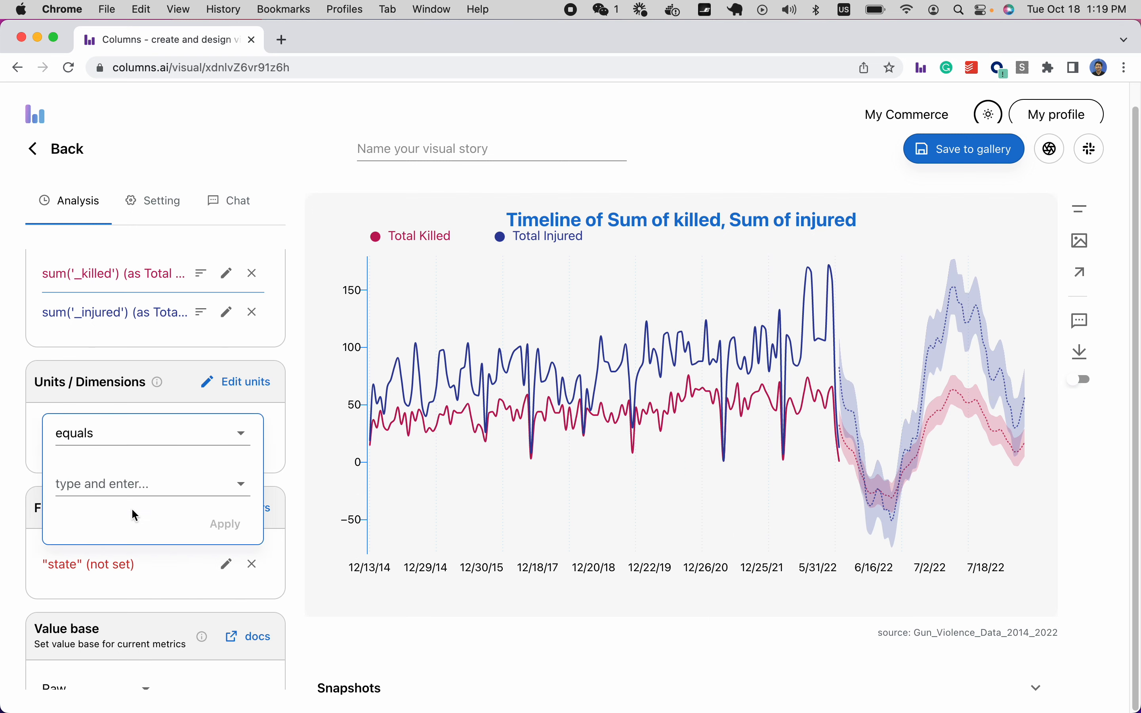
{"action": "left_click", "coordinate": [111, 443]}
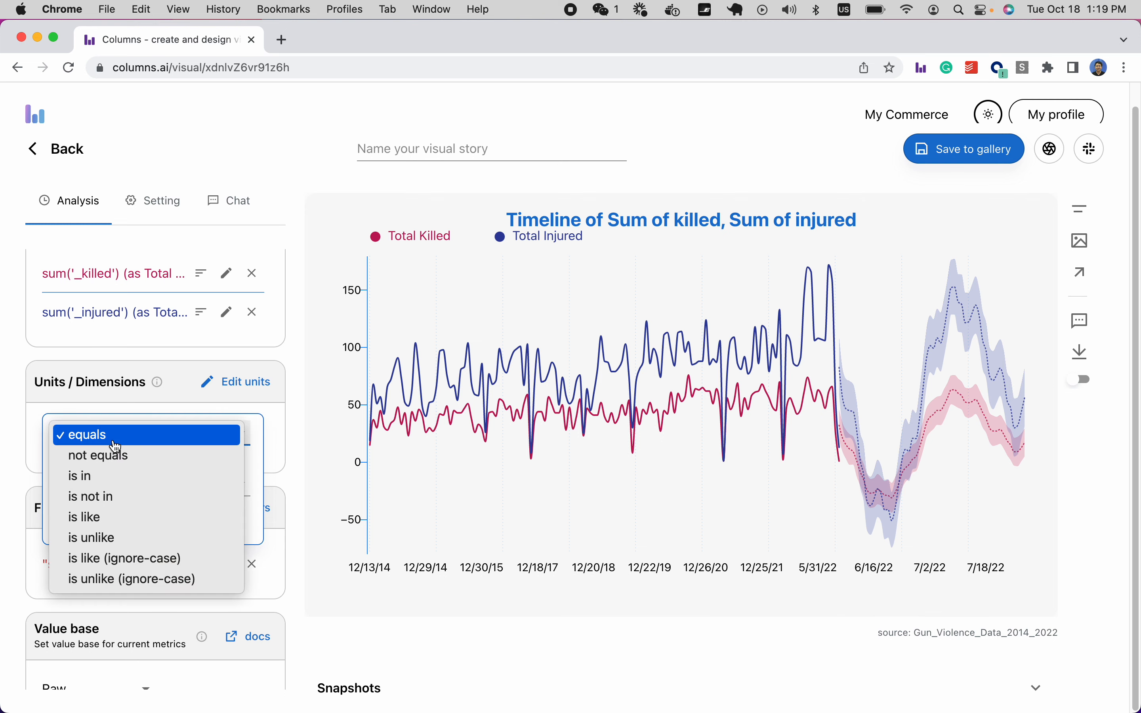
{"action": "left_click", "coordinate": [116, 485]}
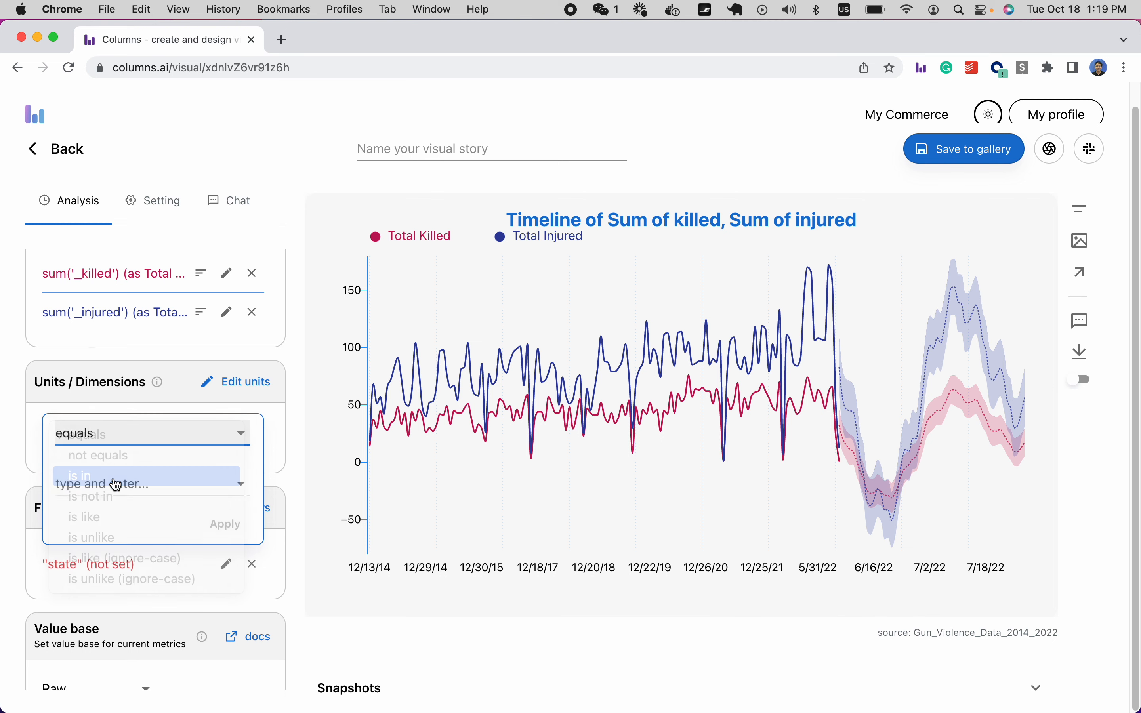
{"action": "left_click", "coordinate": [97, 482]}
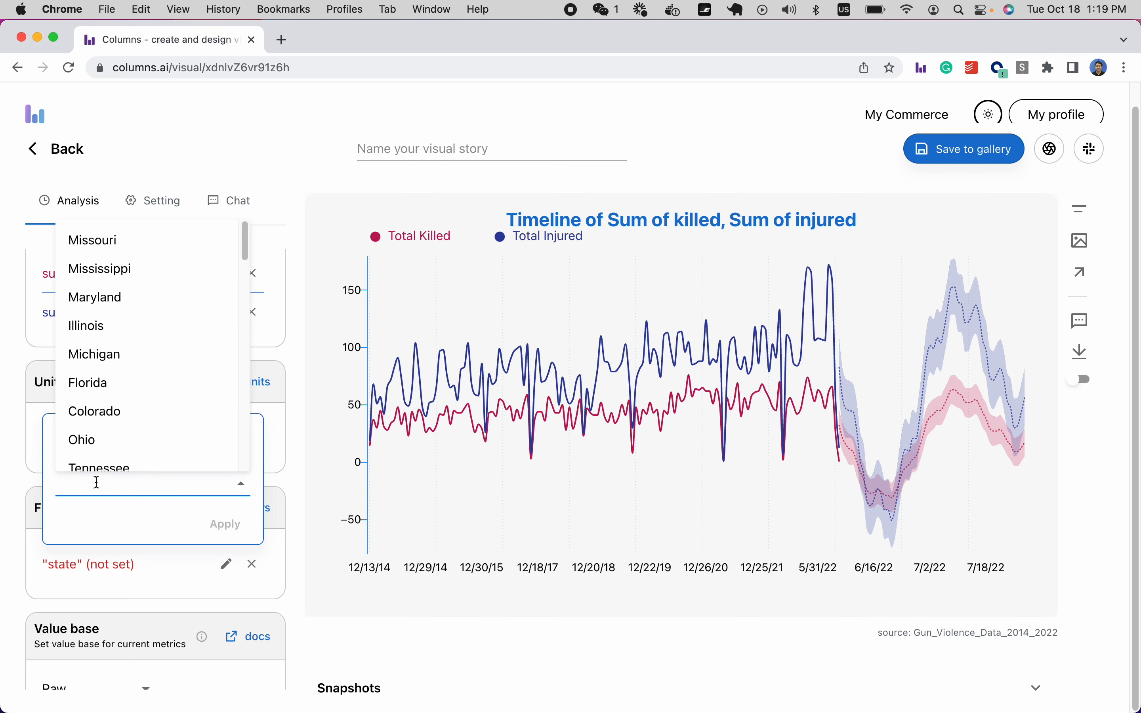
Include Florida, Illinois, California and Texas in the state filter and apply it.
{"action": "left_click", "coordinate": [118, 382]}
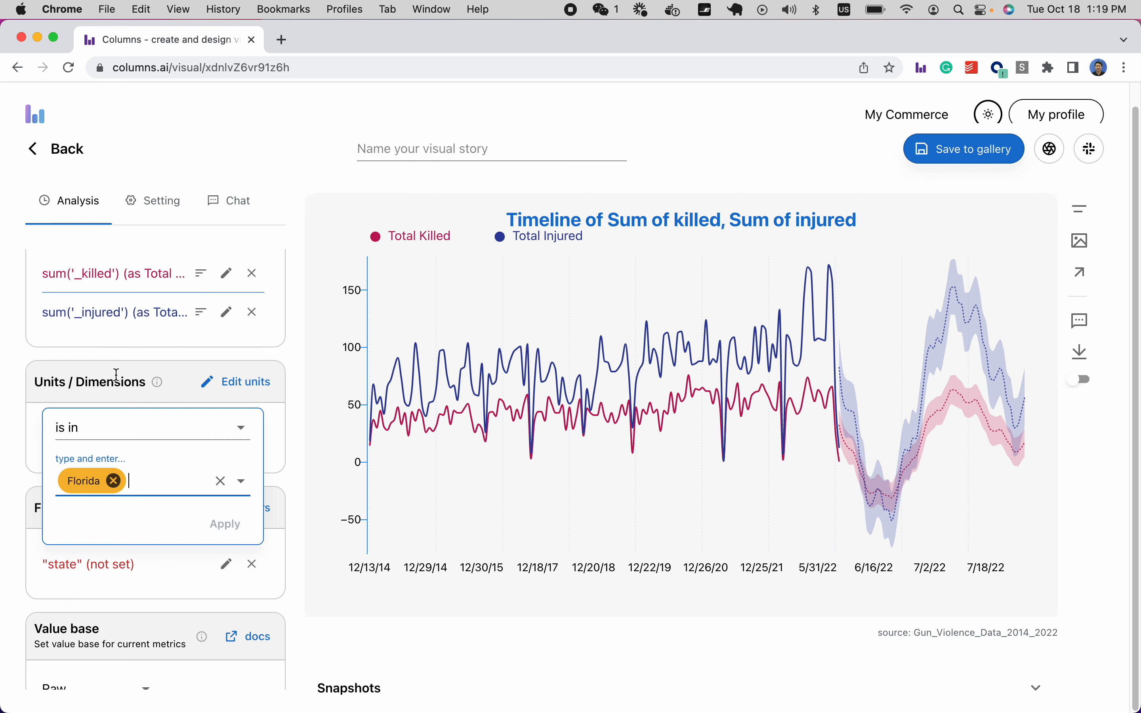
{"action": "left_click", "coordinate": [140, 473]}
{"action": "left_click", "coordinate": [122, 324]}
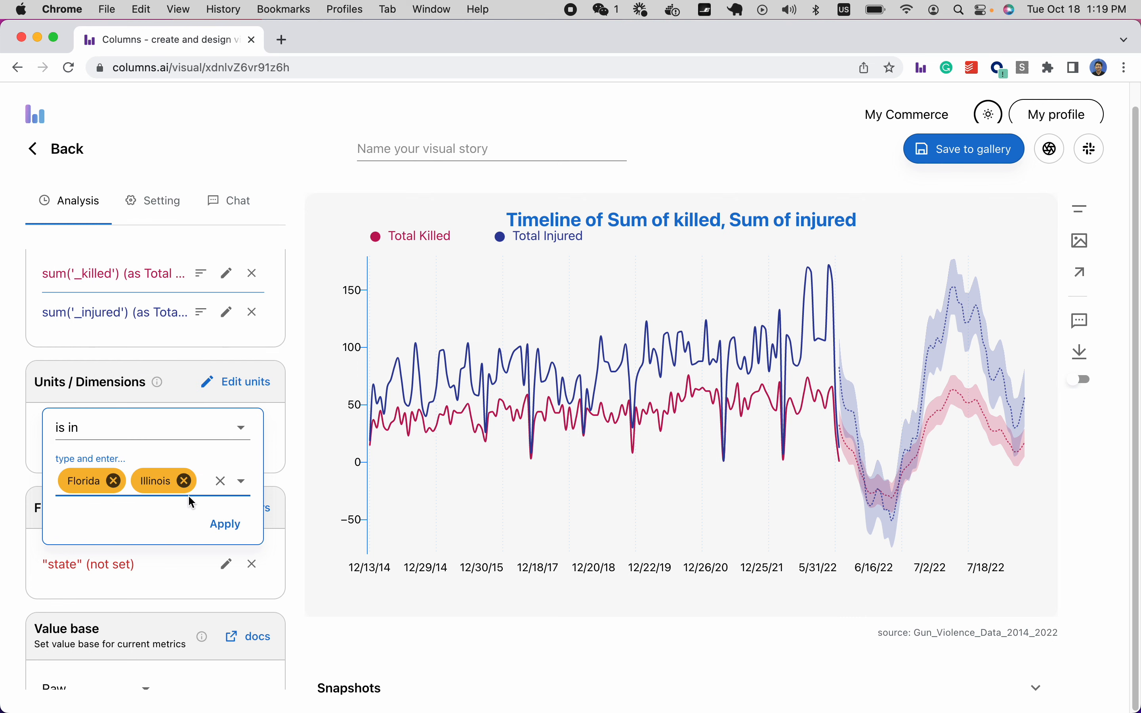
{"action": "left_click", "coordinate": [198, 479]}
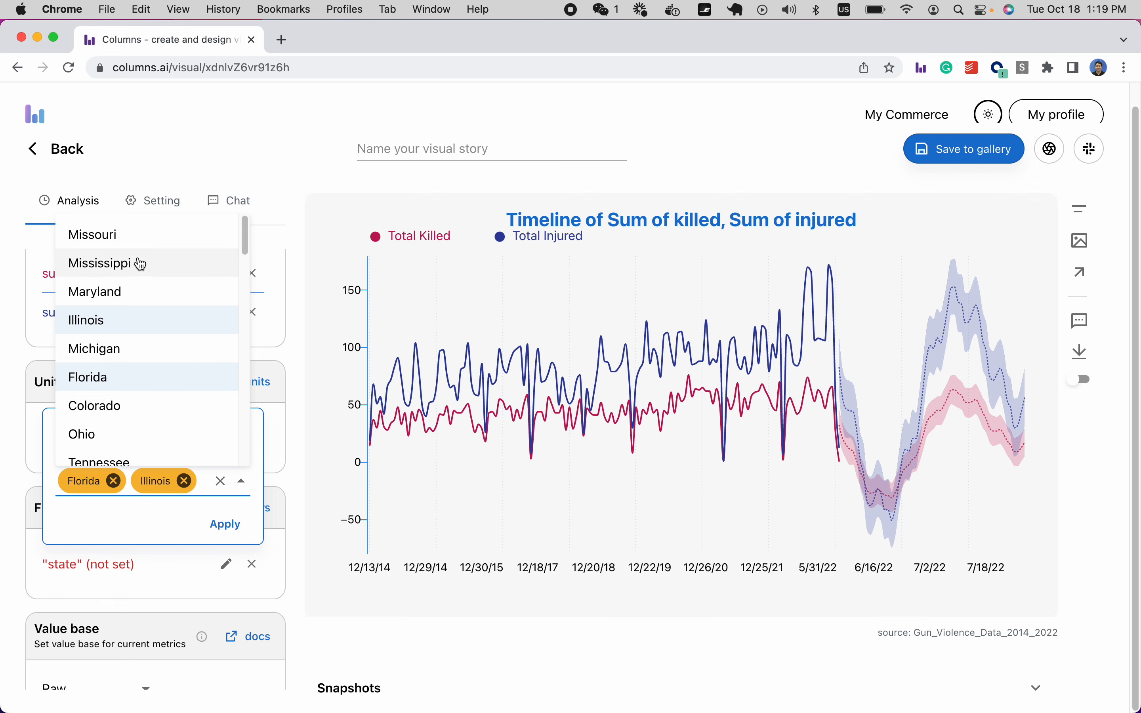
{"action": "type", "text": "ca"}
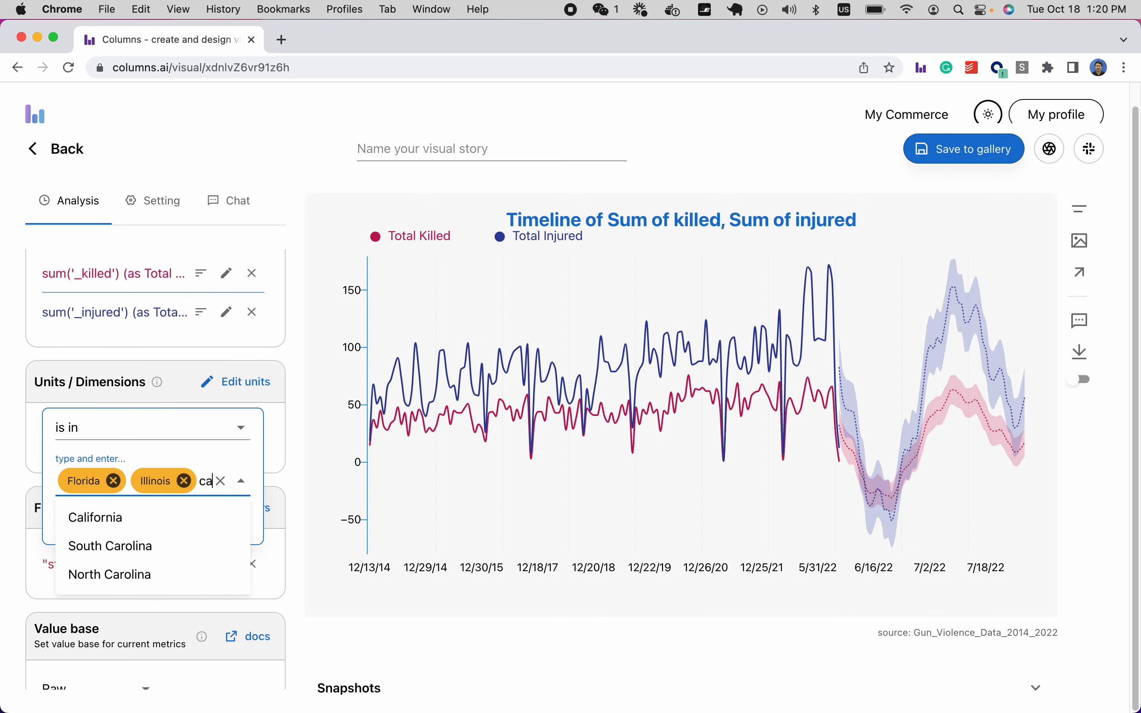
{"action": "left_click", "coordinate": [127, 522]}
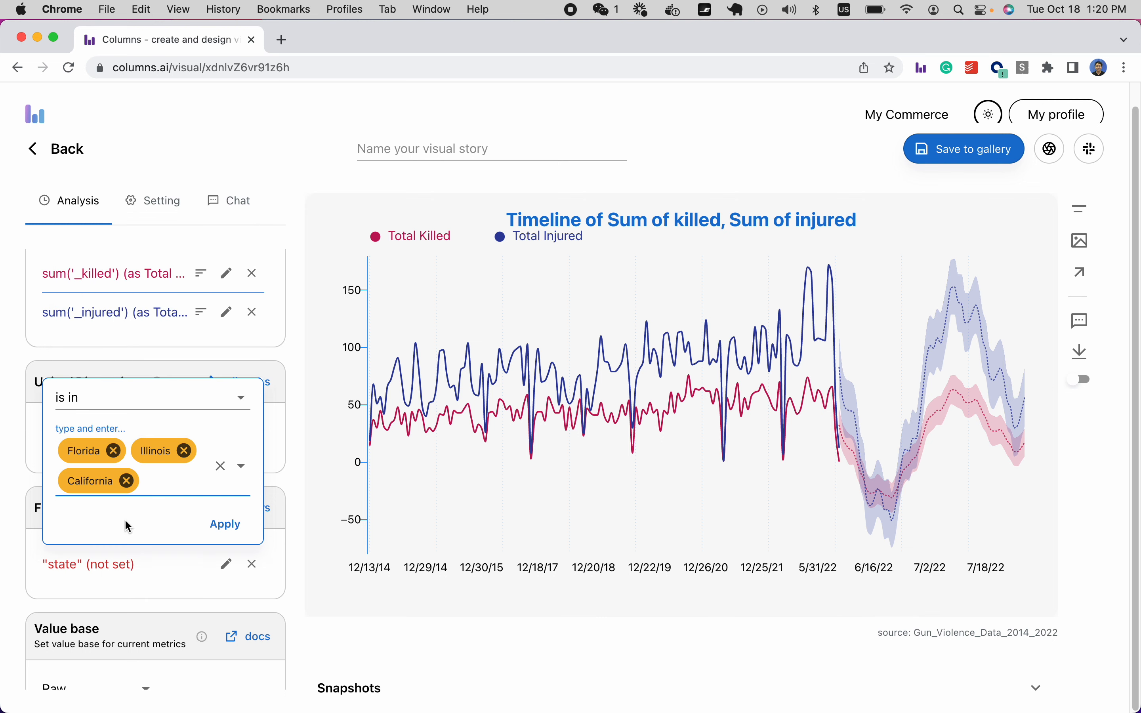
{"action": "left_click", "coordinate": [166, 486]}
{"action": "type", "text": "te"}
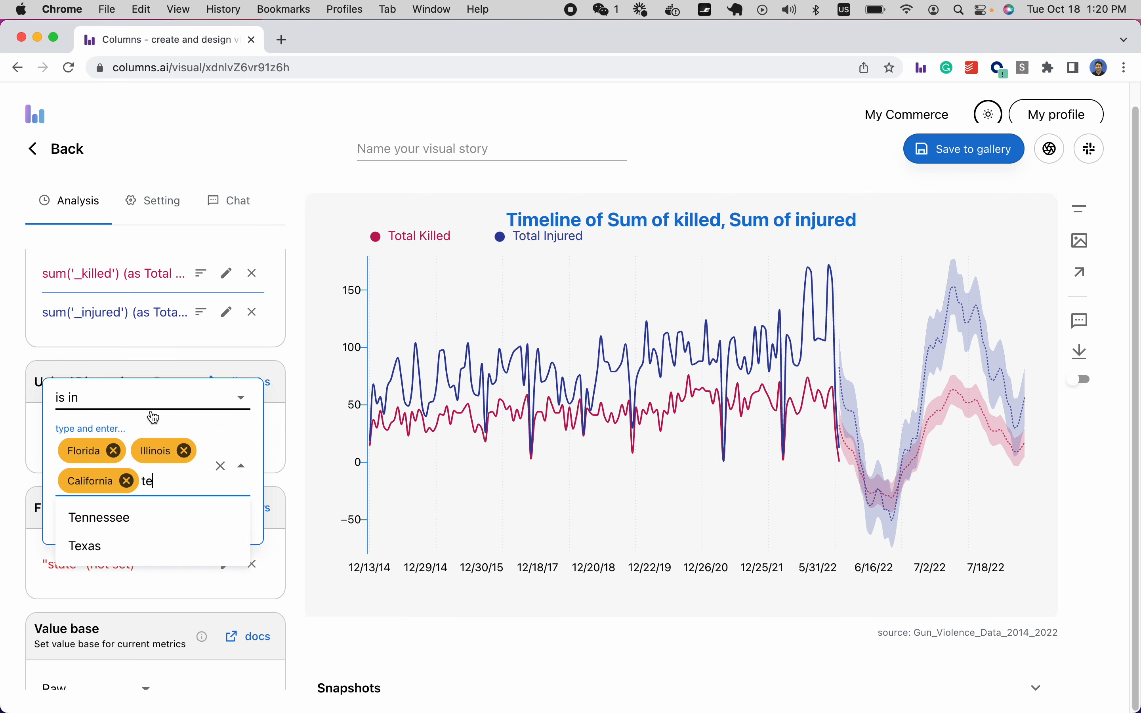
{"action": "left_click", "coordinate": [127, 547]}
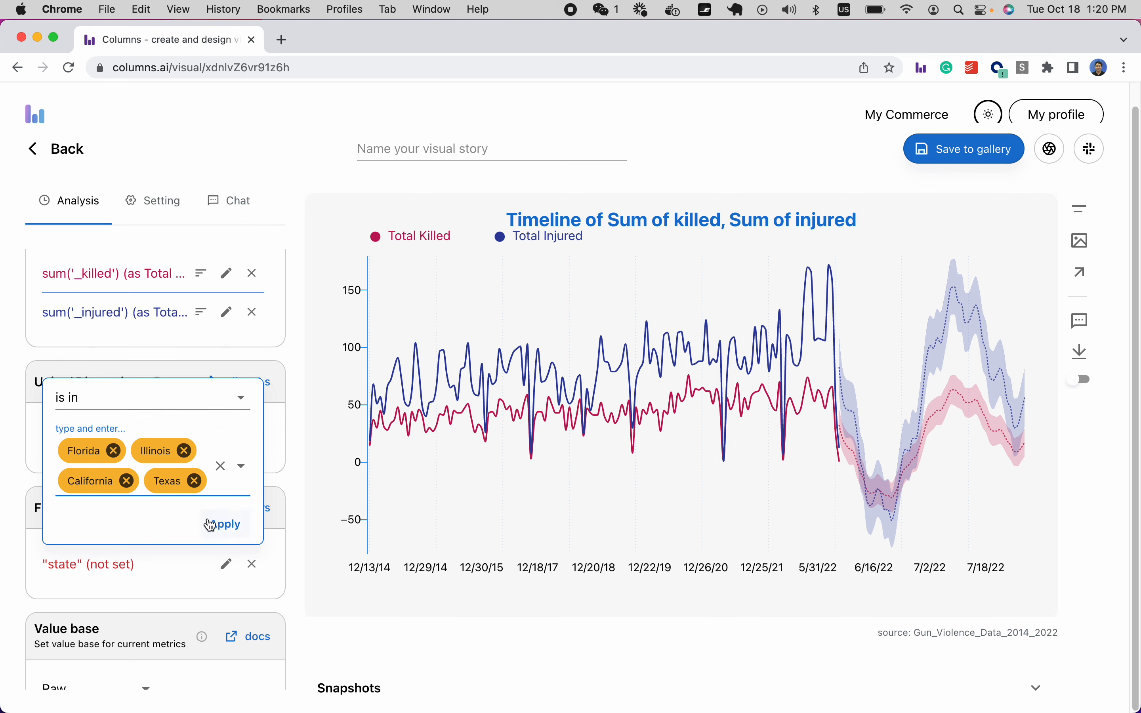
{"action": "left_click", "coordinate": [226, 528]}
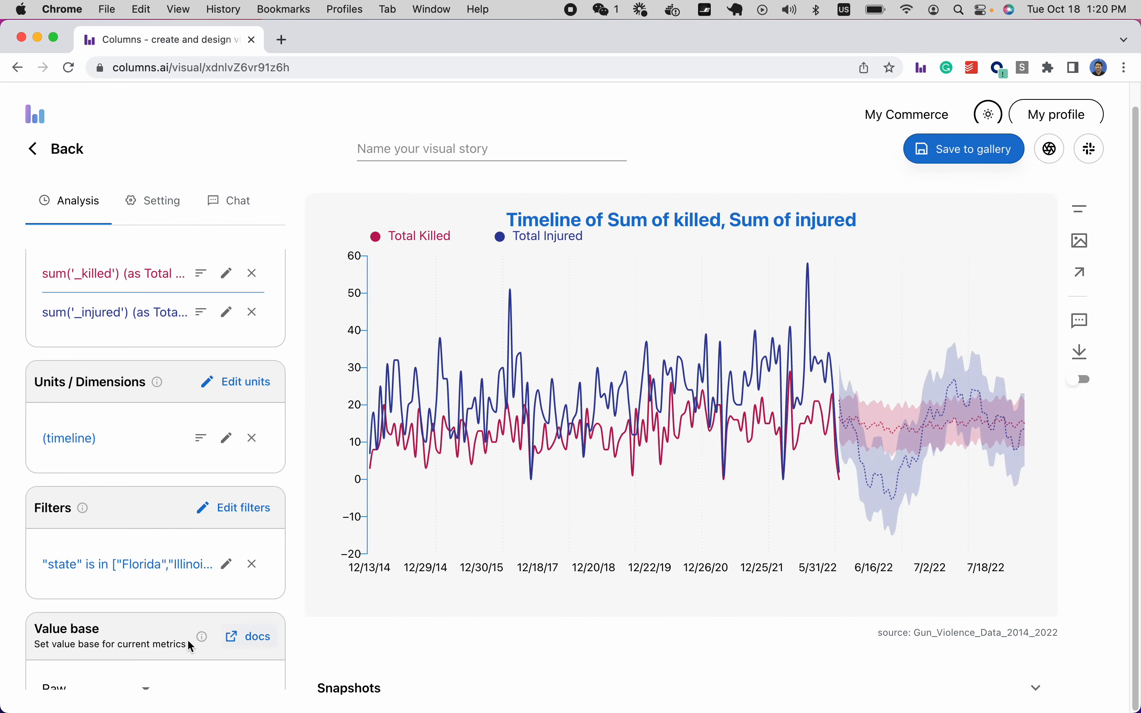
{"action": "scroll", "coordinate": [169, 577], "scroll_direction": "up", "scroll_amount": 1}
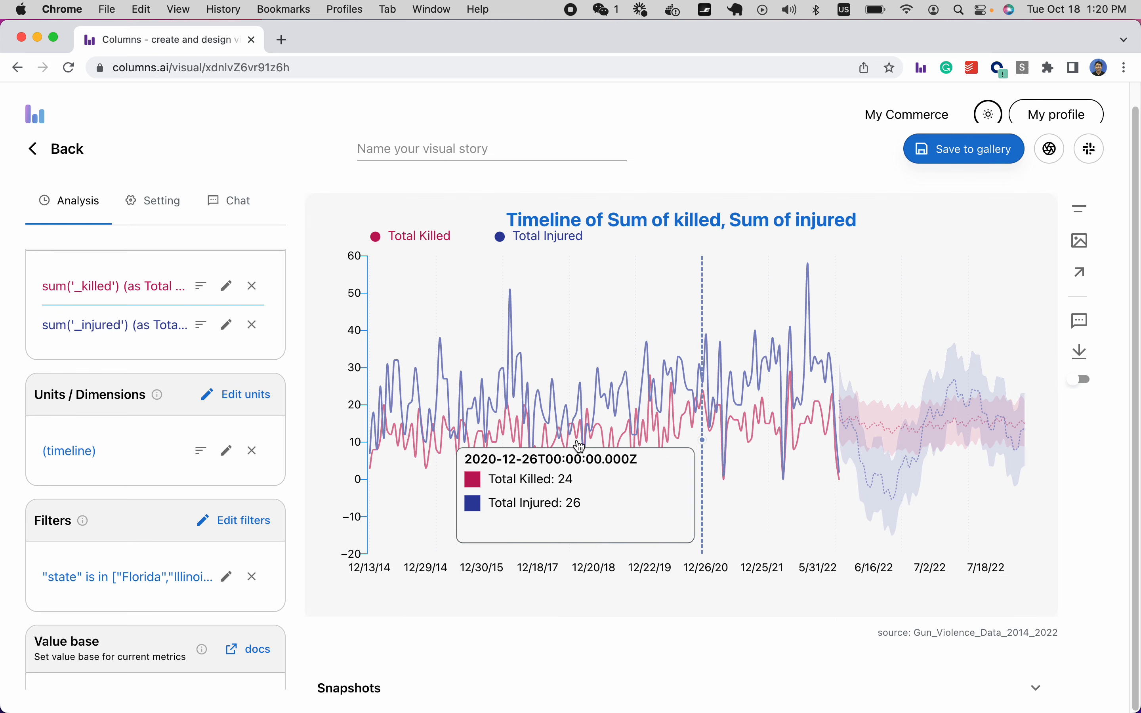
{"action": "scroll", "coordinate": [151, 436], "scroll_direction": "up", "scroll_amount": 5}
{"action": "scroll", "coordinate": [150, 438], "scroll_direction": "up", "scroll_amount": 1}
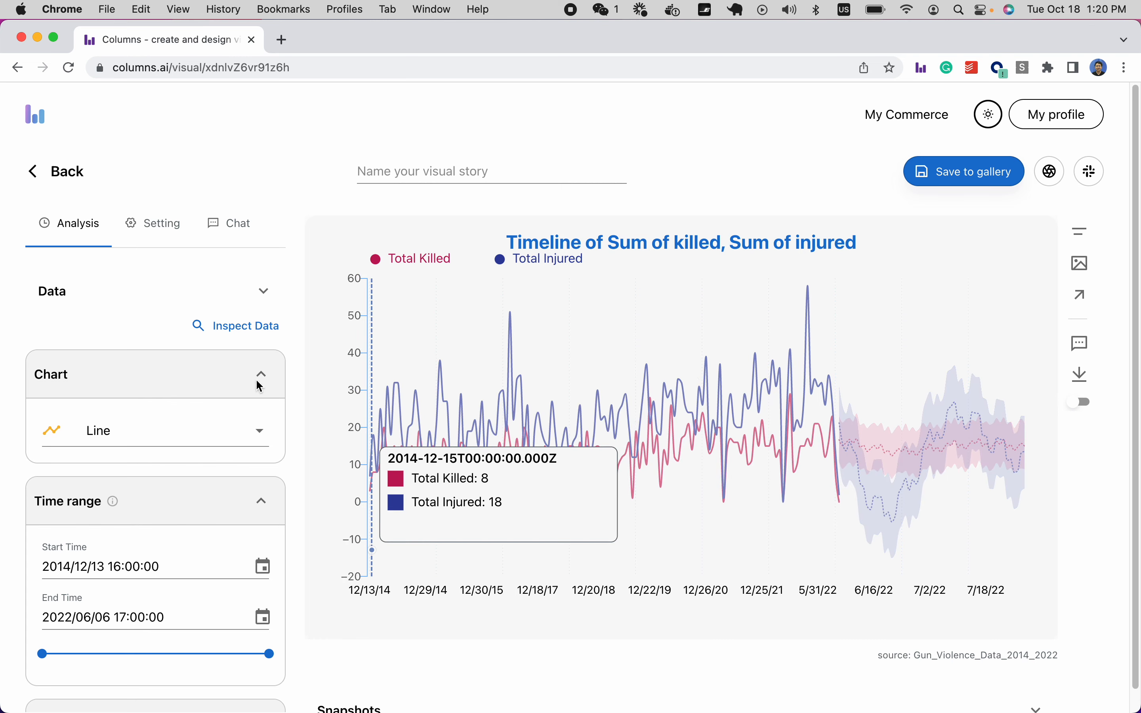
In the Setting tab, pick blue for the chart background and lighten it to pale grey-blue.
{"action": "left_click", "coordinate": [164, 233]}
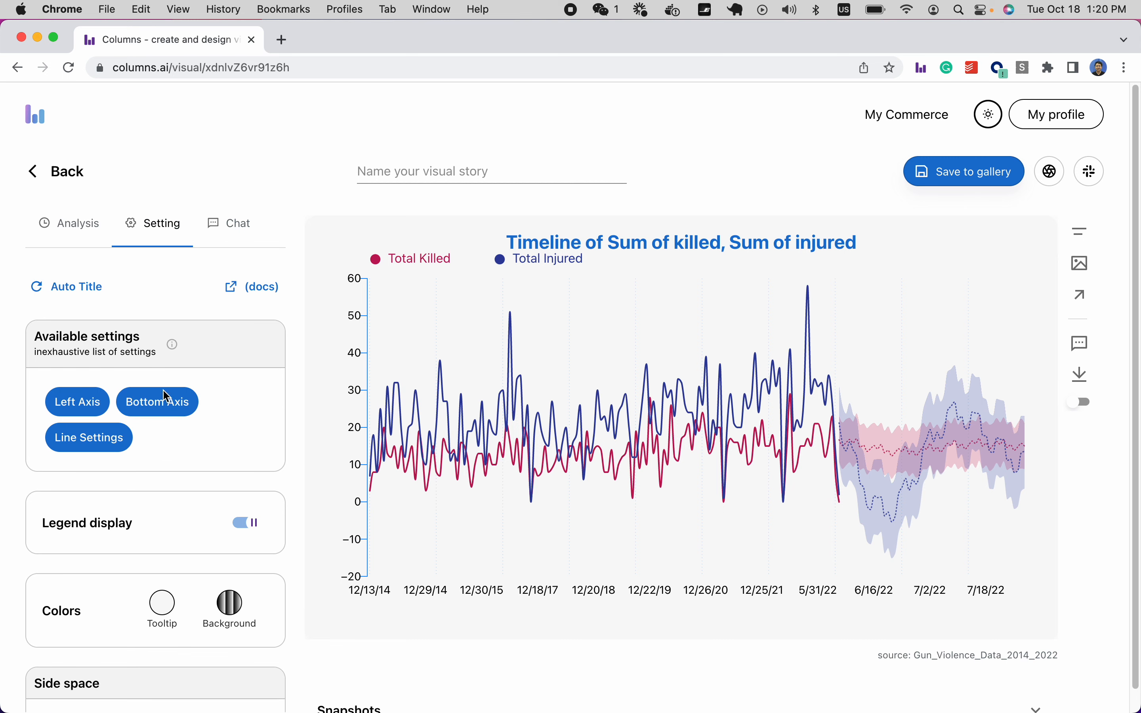
{"action": "scroll", "coordinate": [118, 436], "scroll_direction": "down", "scroll_amount": 1}
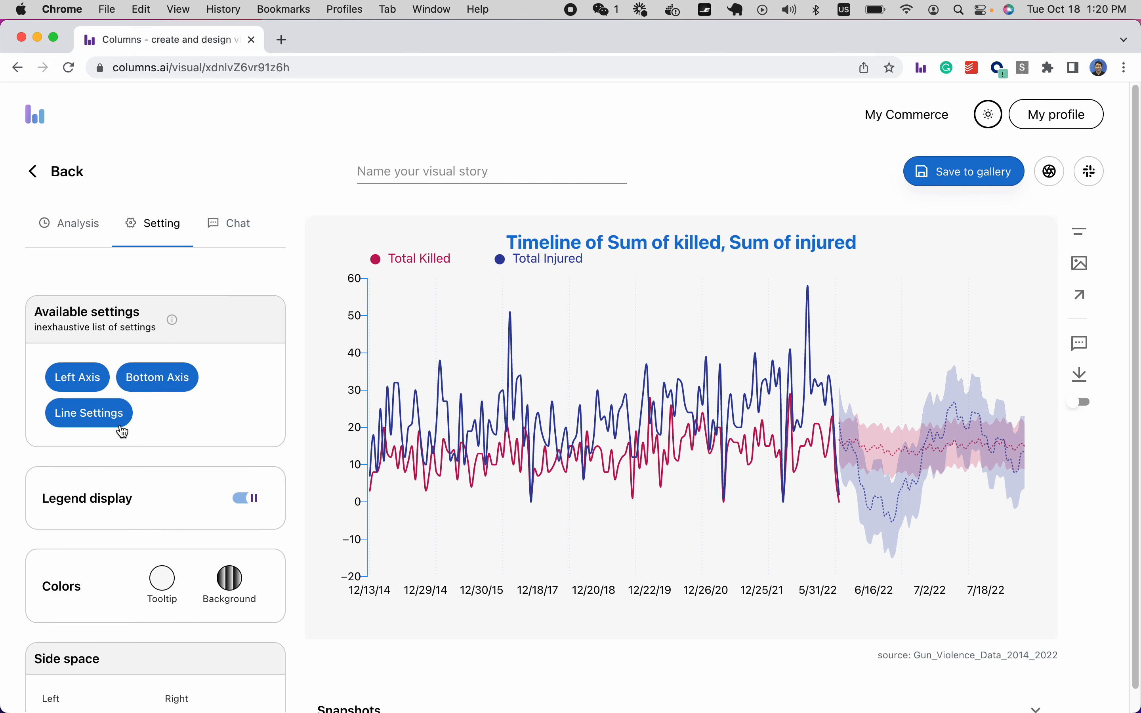
{"action": "scroll", "coordinate": [122, 432], "scroll_direction": "down", "scroll_amount": 2}
{"action": "scroll", "coordinate": [118, 422], "scroll_direction": "down", "scroll_amount": 2}
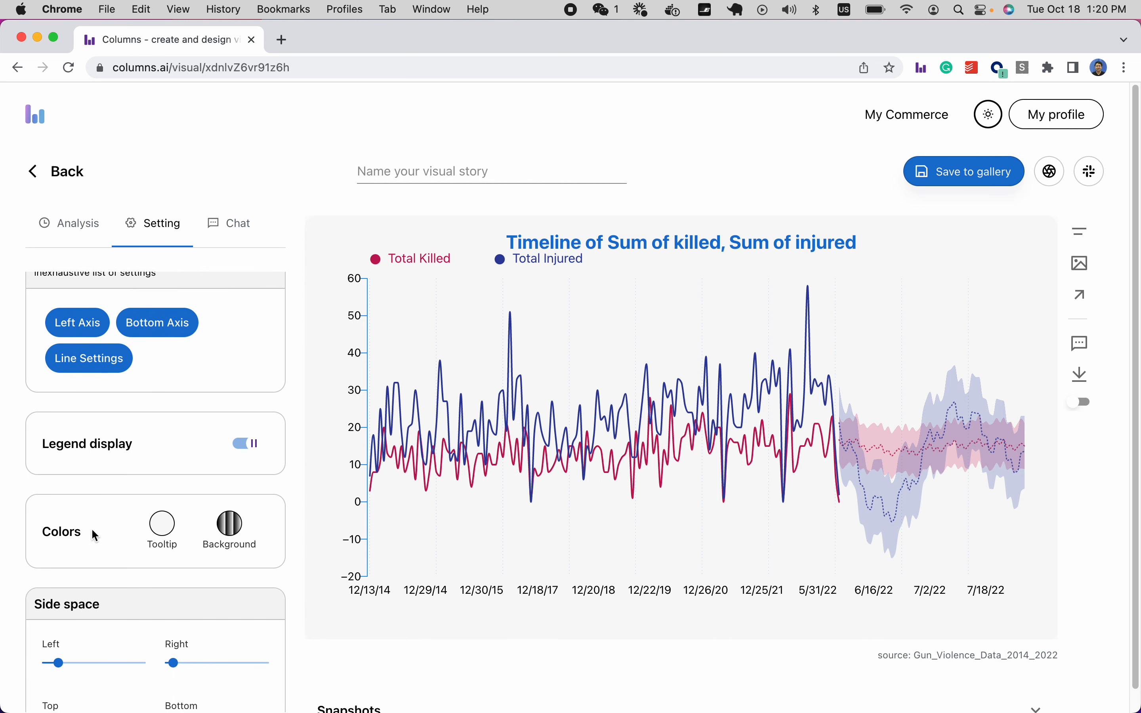
{"action": "scroll", "coordinate": [198, 471], "scroll_direction": "down", "scroll_amount": 1}
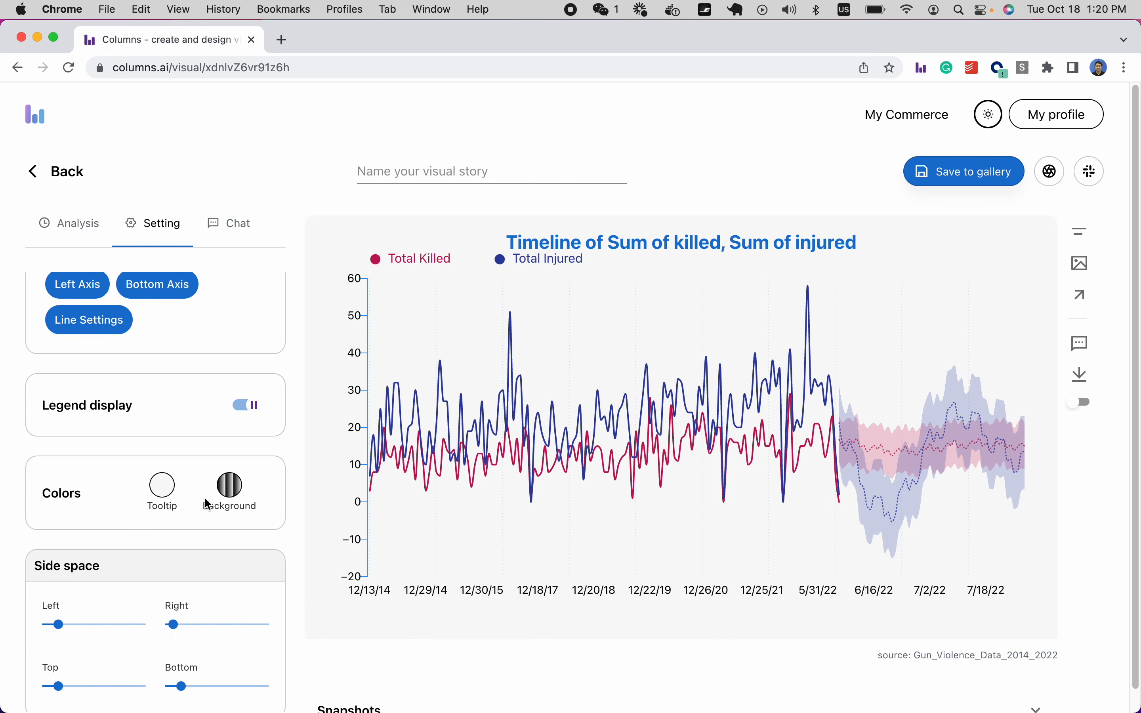
{"action": "left_click", "coordinate": [236, 496]}
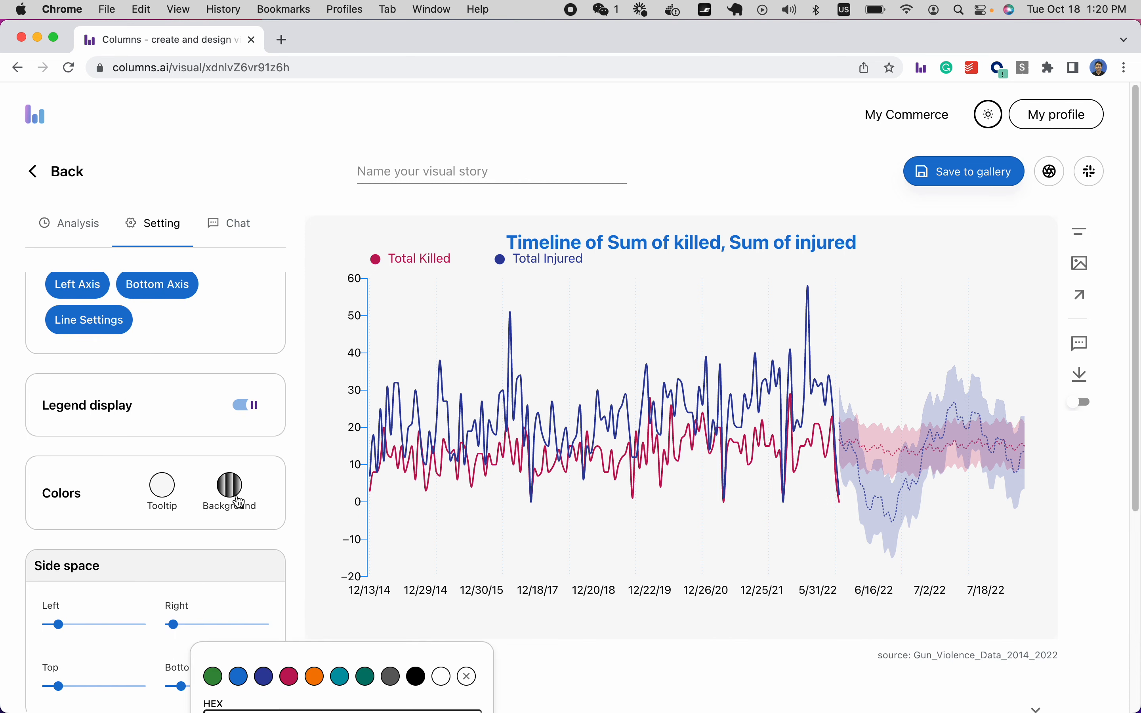
{"action": "left_click", "coordinate": [239, 677]}
{"action": "scroll", "coordinate": [292, 566], "scroll_direction": "down", "scroll_amount": 6}
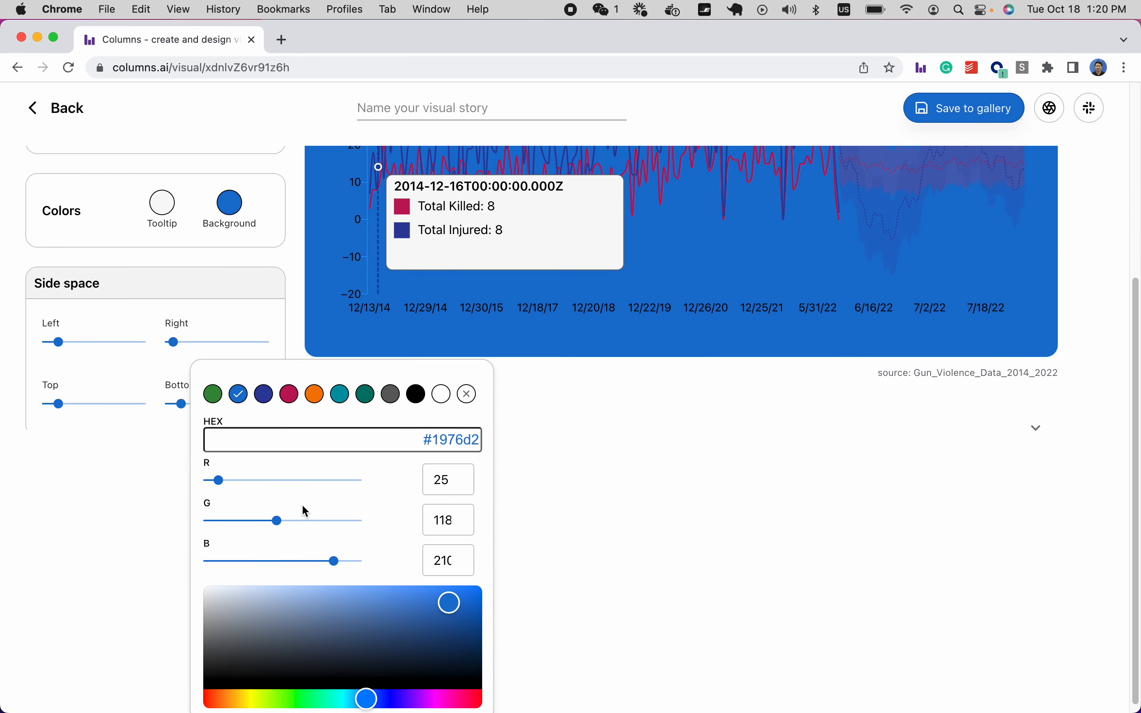
{"action": "left_click_drag", "start_coordinate": [282, 605], "coordinate": [229, 593]}
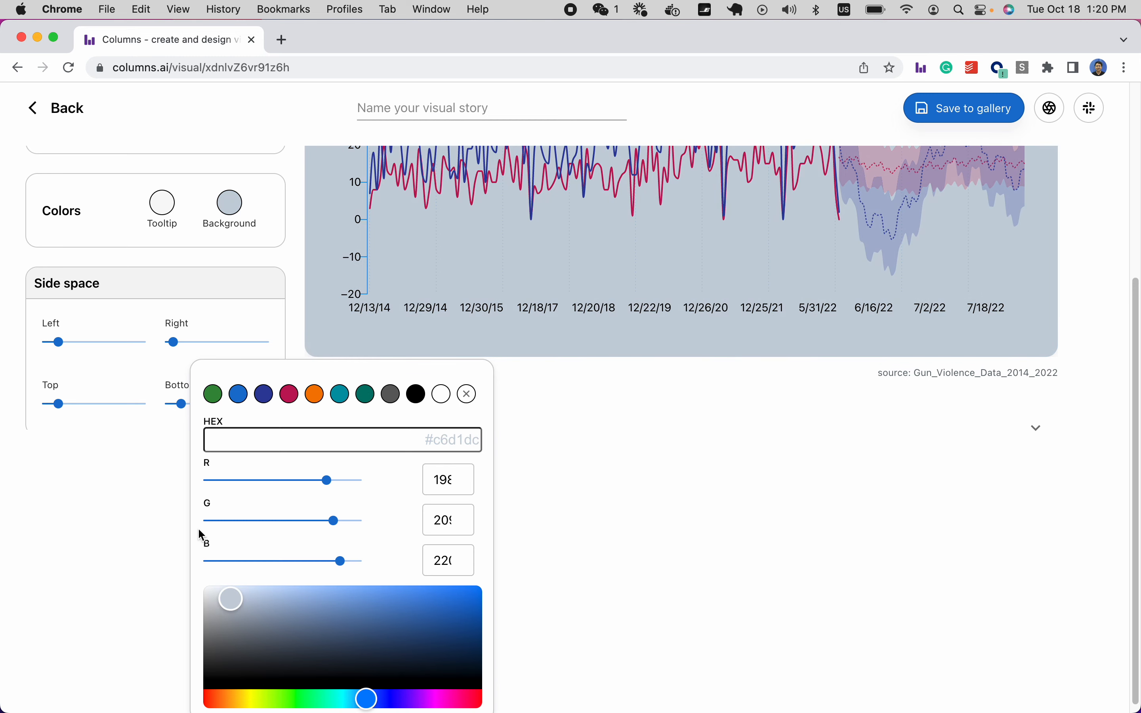
{"action": "scroll", "coordinate": [170, 510], "scroll_direction": "up", "scroll_amount": 5}
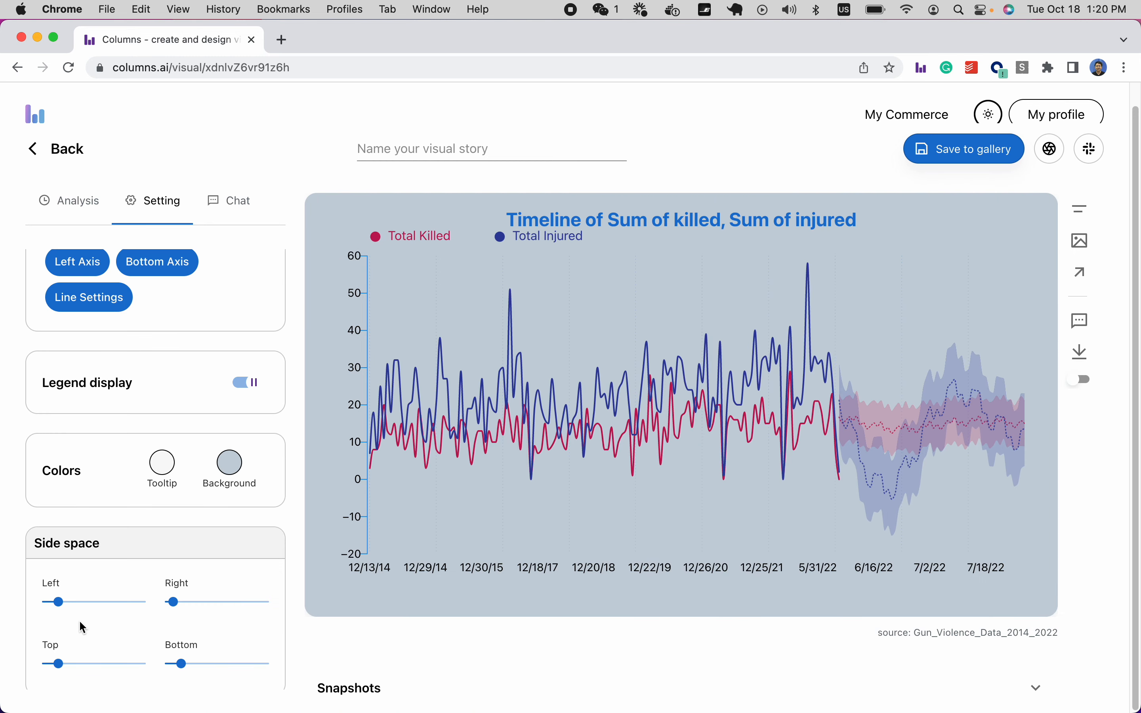
Widen the left side space to about 130 and stack Total Injured under Total Killed in the legend.
{"action": "left_click_drag", "start_coordinate": [57, 602], "coordinate": [96, 609]}
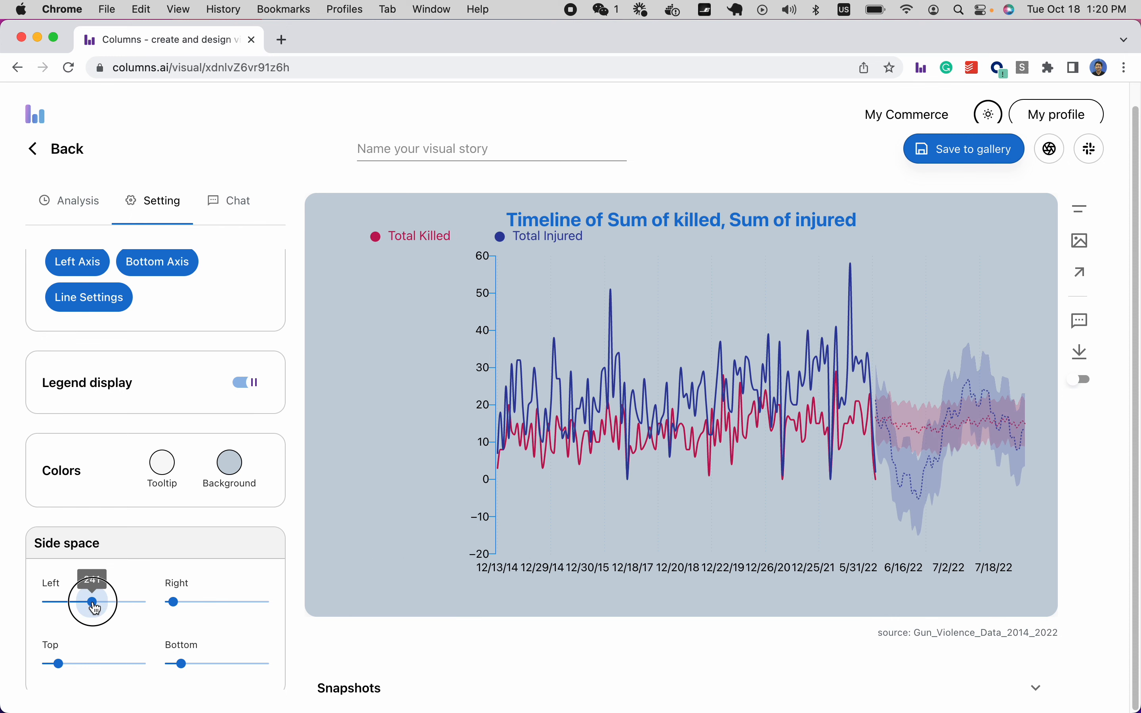
{"action": "left_click_drag", "start_coordinate": [542, 234], "coordinate": [417, 262]}
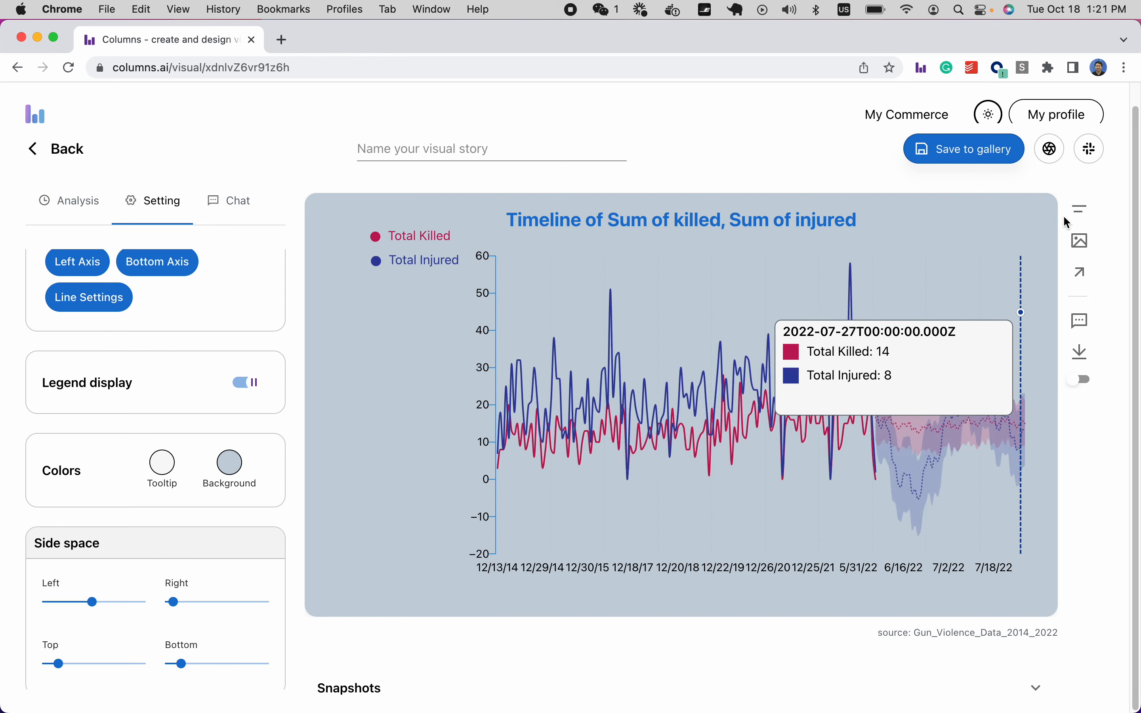
Place a new text annotation on the chart and move it up beside the y-axis.
{"action": "left_click", "coordinate": [1083, 207]}
{"action": "left_click", "coordinate": [357, 326]}
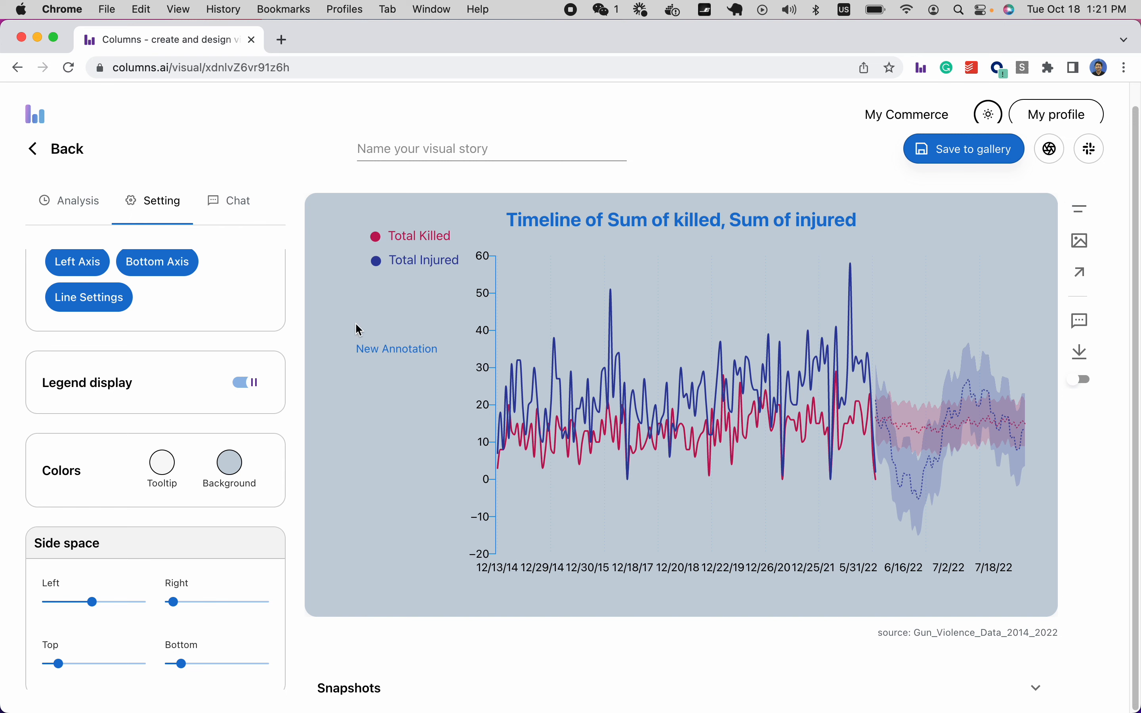
{"action": "left_click_drag", "start_coordinate": [384, 353], "coordinate": [389, 323]}
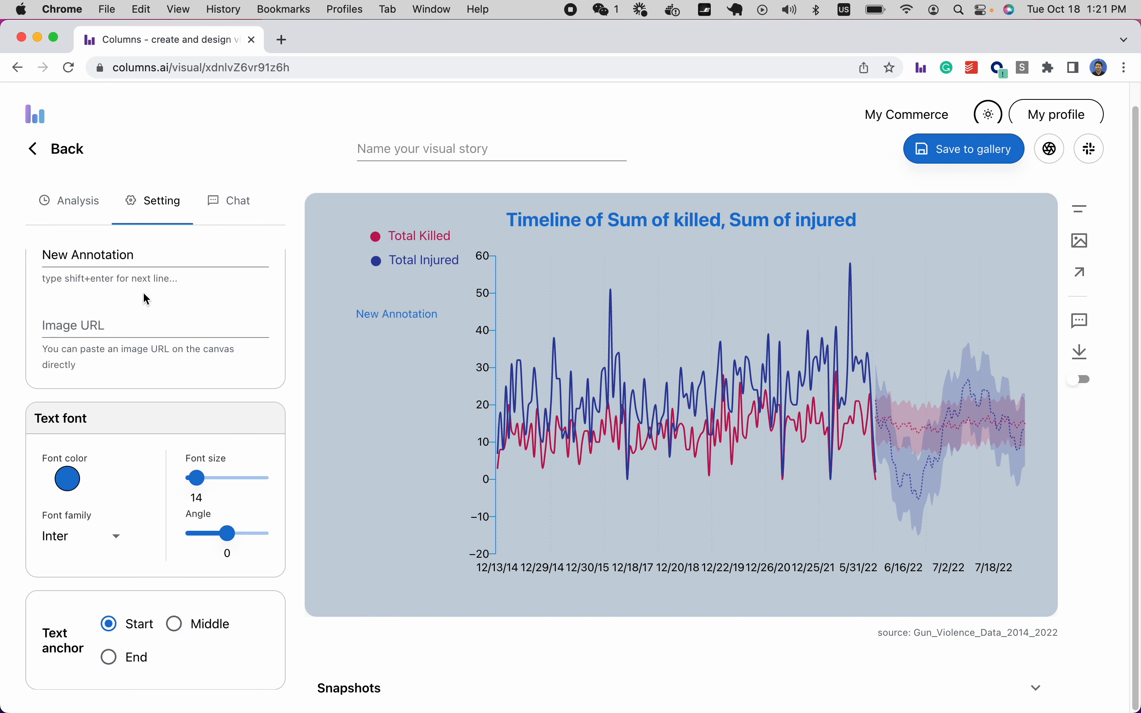
{"action": "scroll", "coordinate": [142, 293], "scroll_direction": "up", "scroll_amount": 1}
Replace the label with 'Timeline of Killed and injured' and a second line 'Along with forecasting'.
{"action": "left_click", "coordinate": [157, 275]}
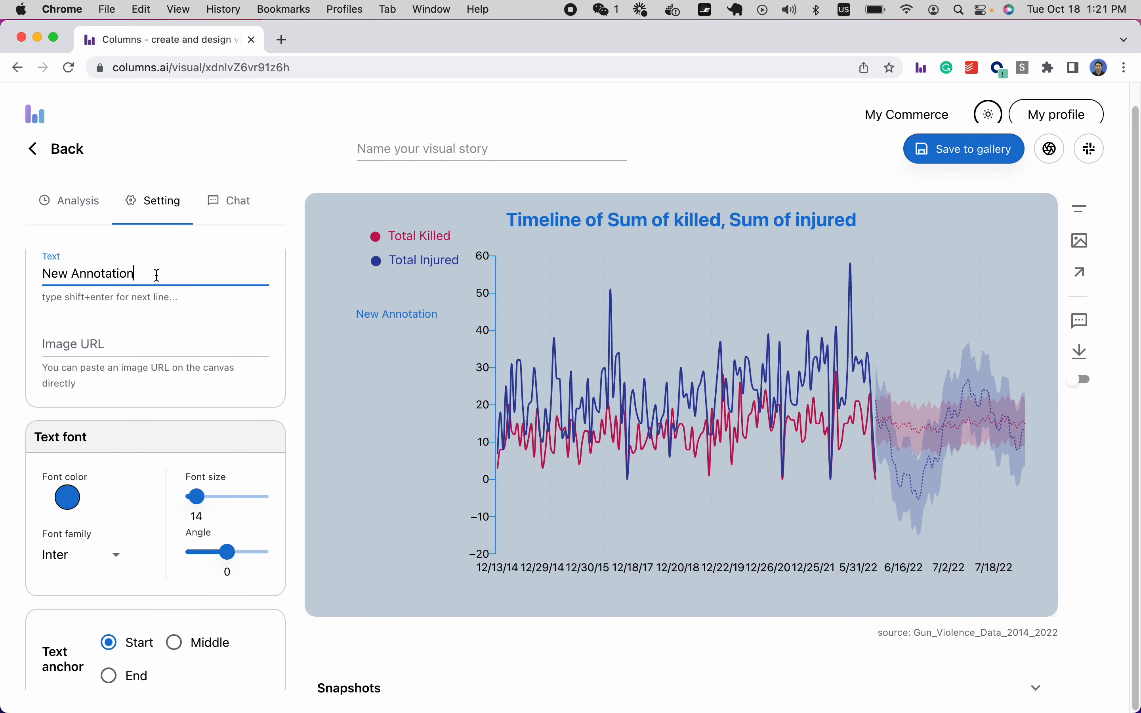
{"action": "key", "text": "alt+shift+Left"}
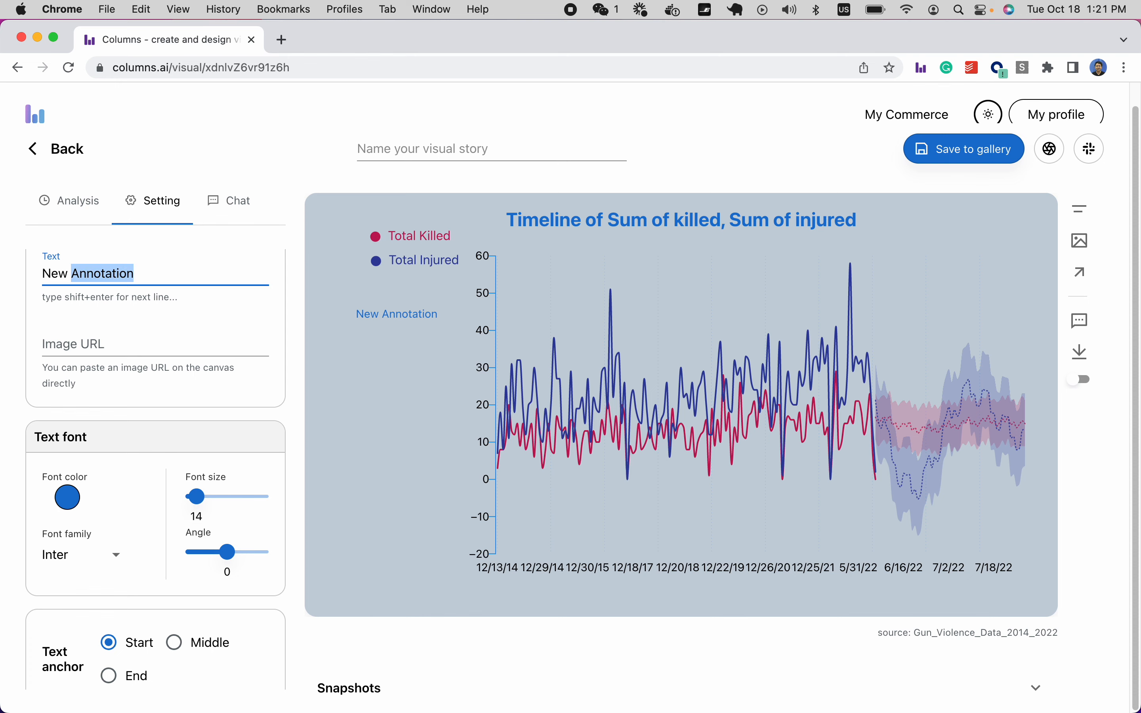
{"action": "key", "text": "BackSpace"}
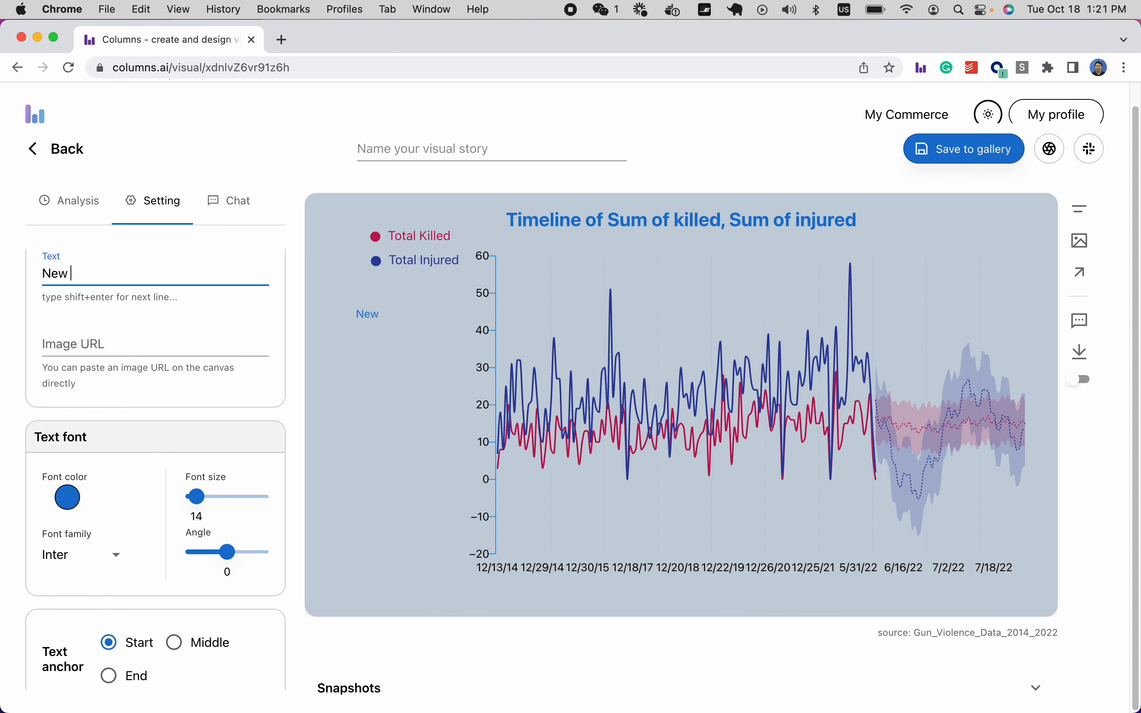
{"action": "key", "text": "BackSpace"}
{"action": "key", "text": "BackSpace"}
{"action": "key", "text": "BackSpace"}
{"action": "key", "text": "BackSpace"}
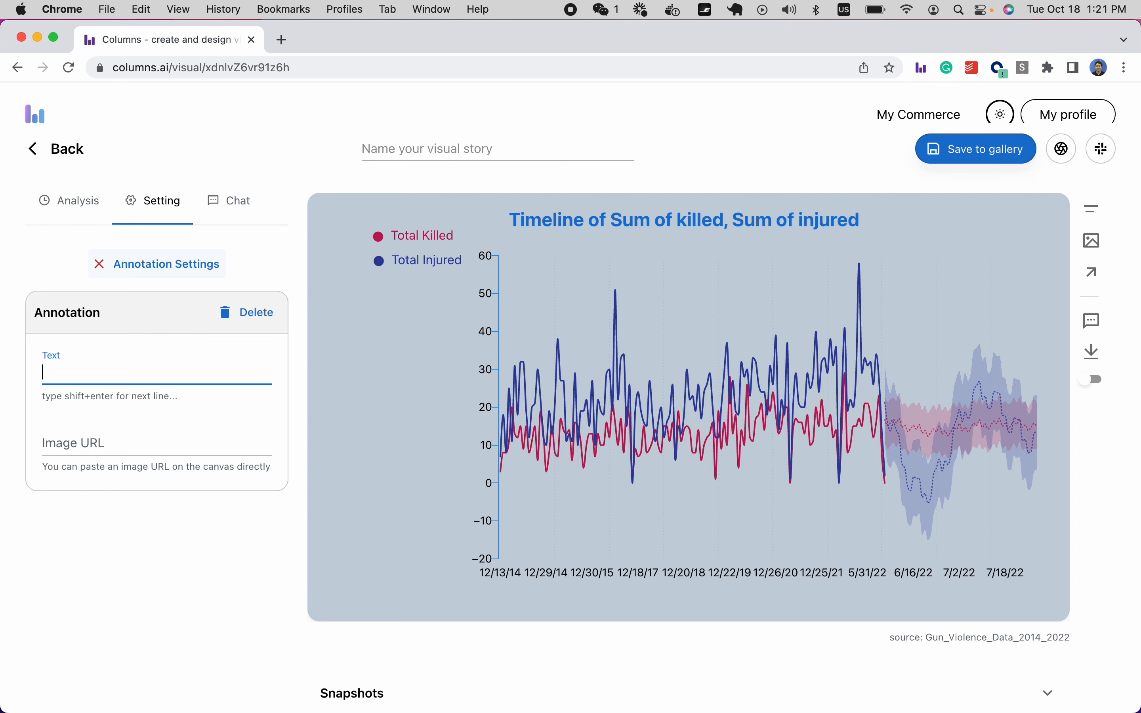
{"action": "type", "text": "Timeline "}
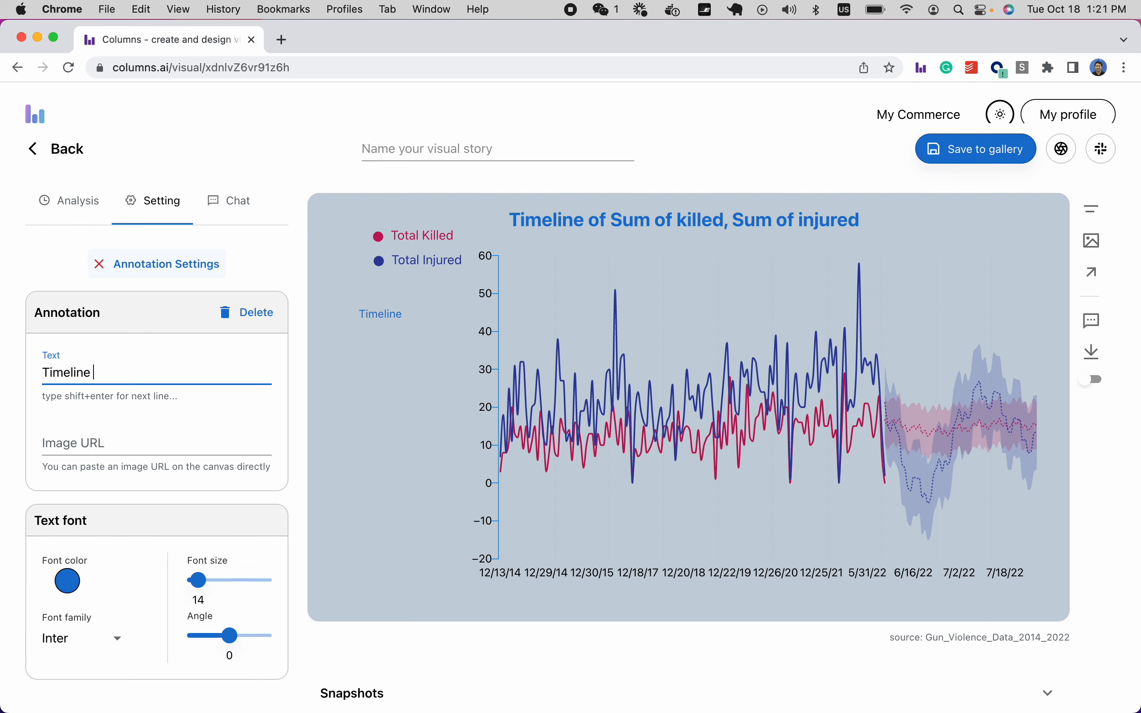
{"action": "type", "text": "of Killed and injured"}
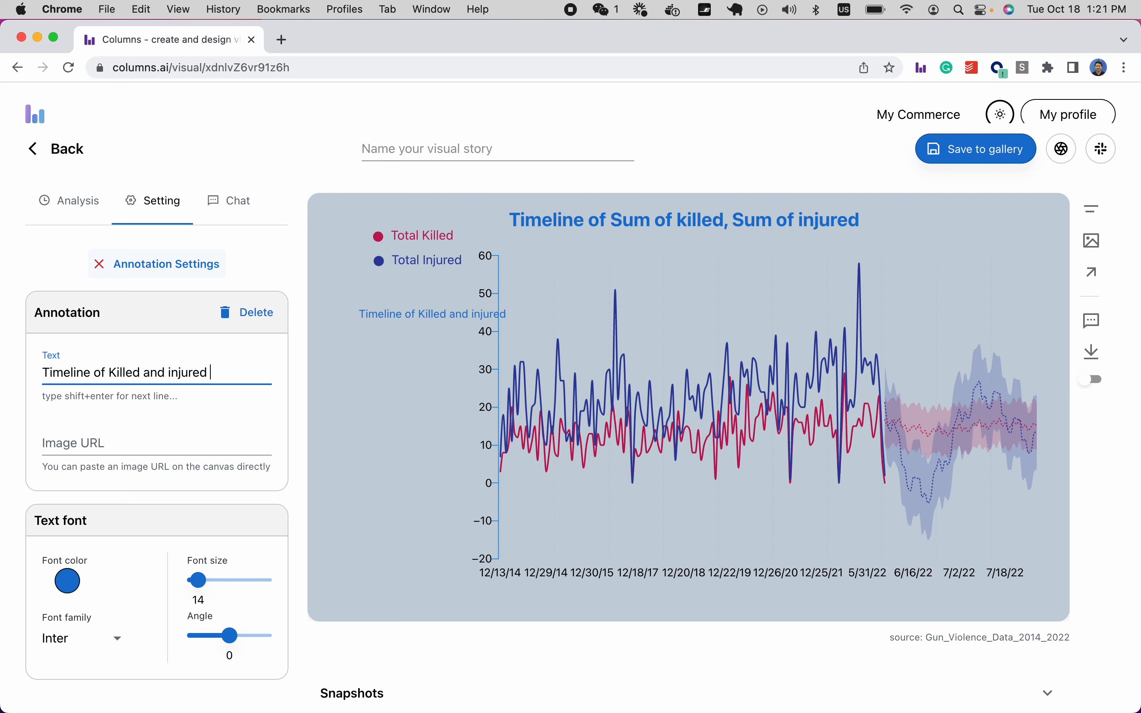
{"action": "key", "text": "shift+Return"}
{"action": "type", "text": "Along with"}
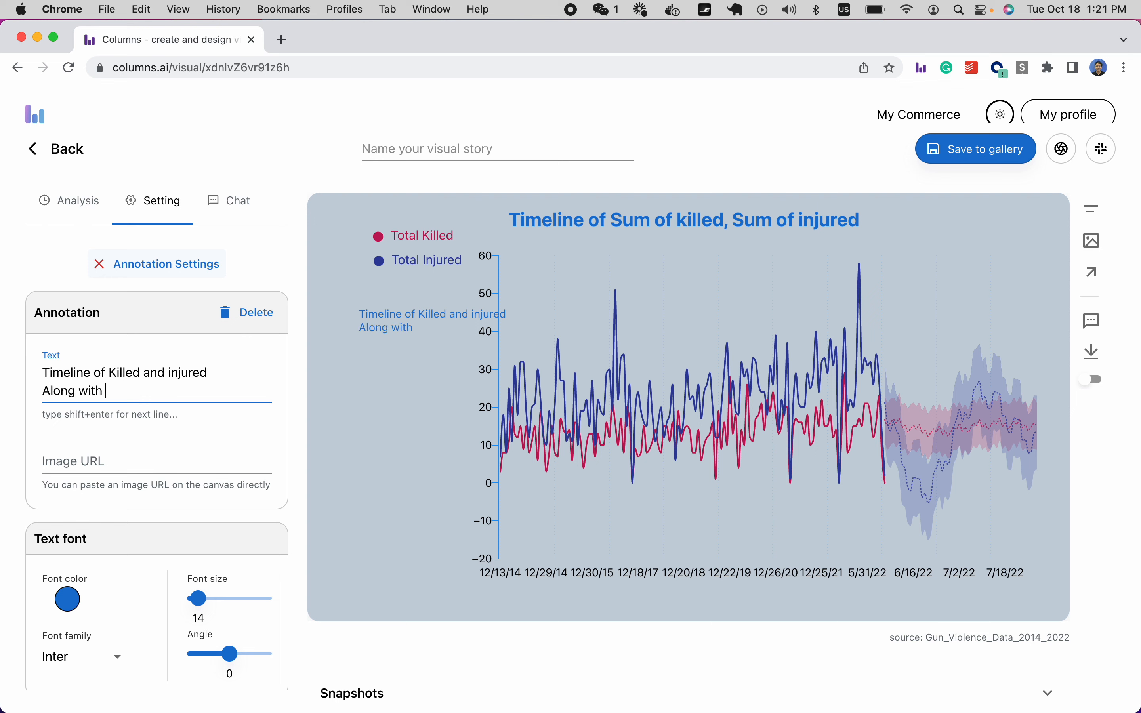
{"action": "type", "text": " forecasting"}
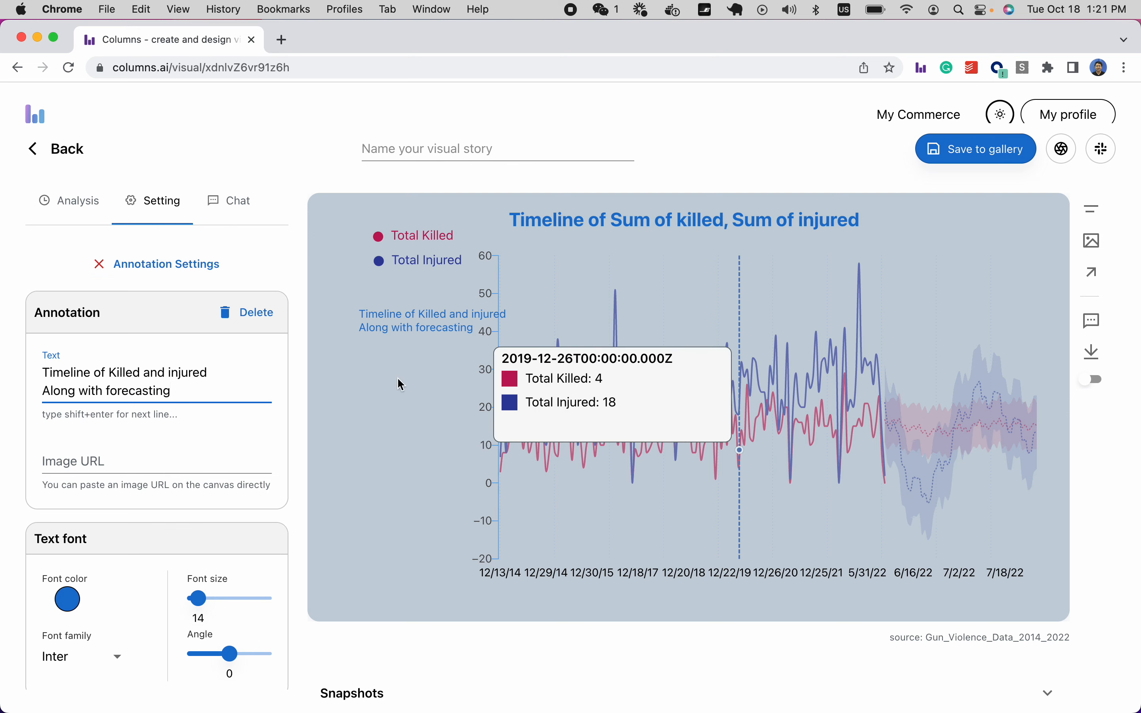
Move the note left and lower, and drop the Total Injured and Total Killed legend entries down.
{"action": "mouse_move", "coordinate": [400, 329]}
{"action": "left_mouse_down"}
{"action": "mouse_move", "coordinate": [365, 351]}
{"action": "mouse_move", "coordinate": [370, 370]}
{"action": "left_mouse_up"}
{"action": "left_click_drag", "start_coordinate": [404, 264], "coordinate": [382, 315]}
{"action": "mouse_move", "coordinate": [405, 238]}
{"action": "left_mouse_down"}
{"action": "mouse_move", "coordinate": [362, 265]}
{"action": "mouse_move", "coordinate": [389, 296]}
{"action": "mouse_move", "coordinate": [383, 325]}
{"action": "left_mouse_up"}
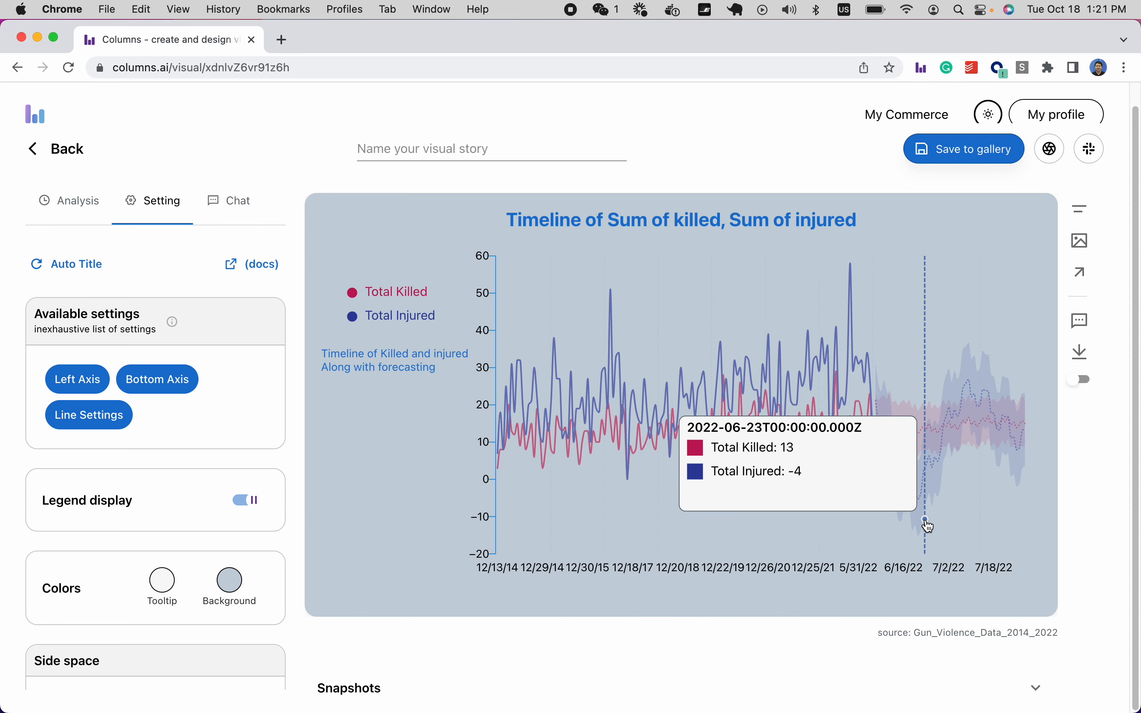
Draw a right-pointing arrow near the chart bottom that points into the forecast start.
{"action": "left_click", "coordinate": [1084, 285]}
{"action": "left_click_drag", "start_coordinate": [769, 553], "coordinate": [864, 556]}
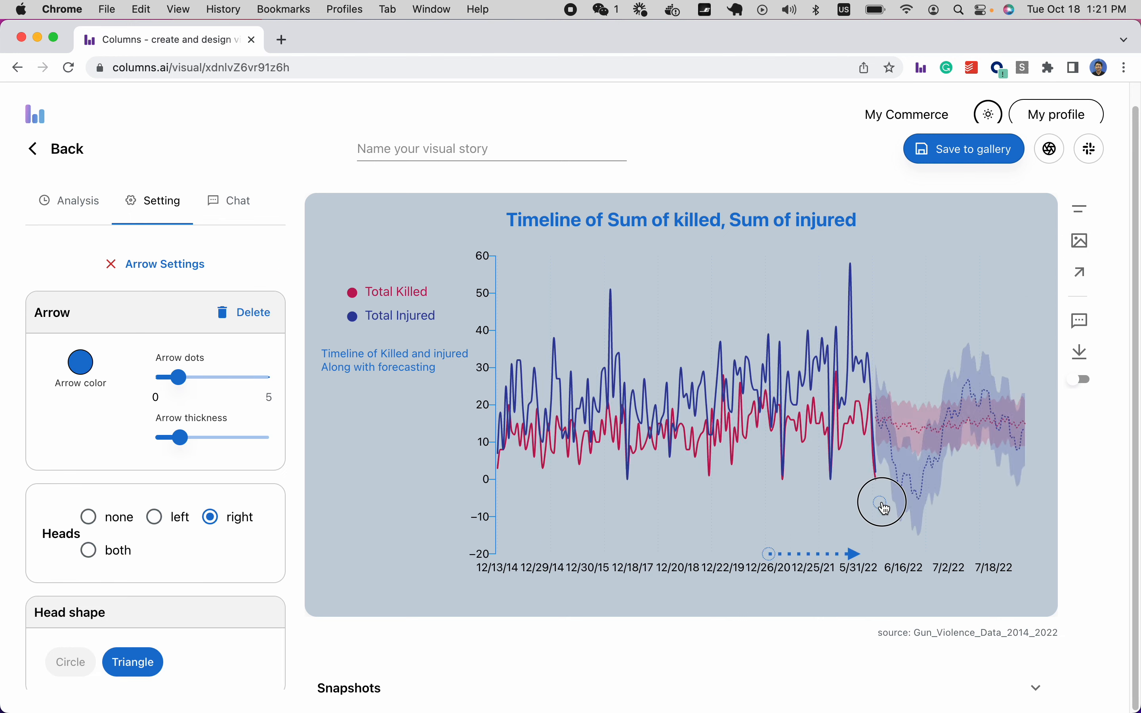
{"action": "left_click_drag", "start_coordinate": [885, 502], "coordinate": [885, 502]}
{"action": "left_click_drag", "start_coordinate": [769, 555], "coordinate": [736, 514]}
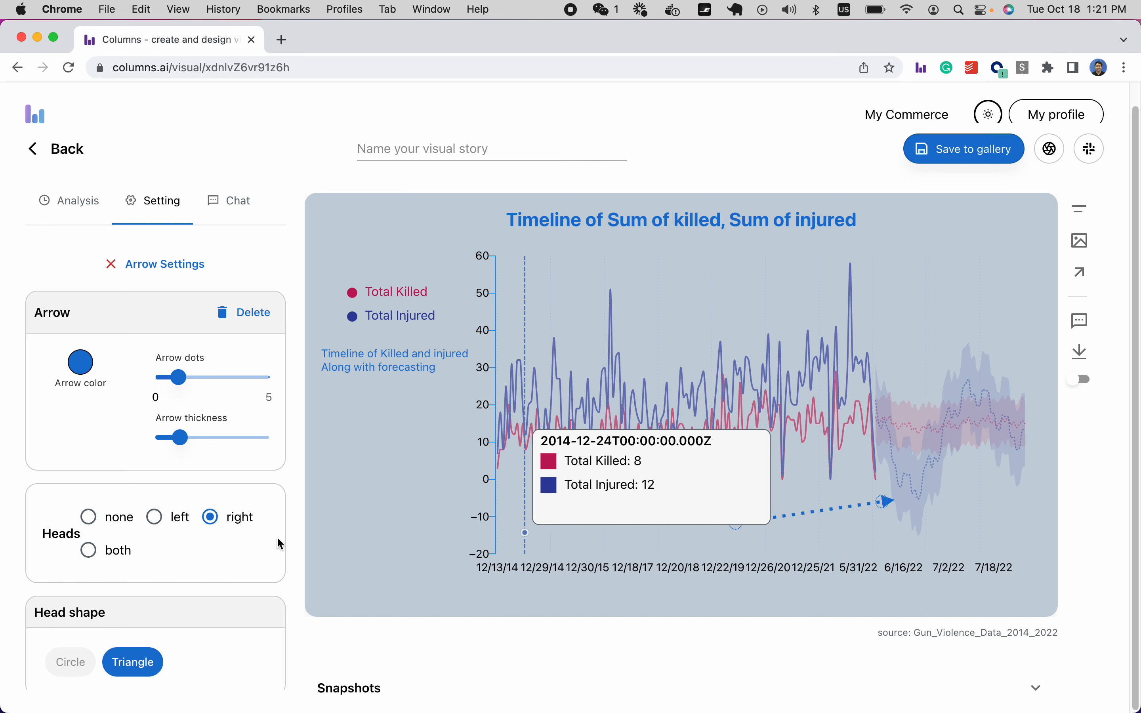
{"action": "scroll", "coordinate": [135, 484], "scroll_direction": "down", "scroll_amount": 2}
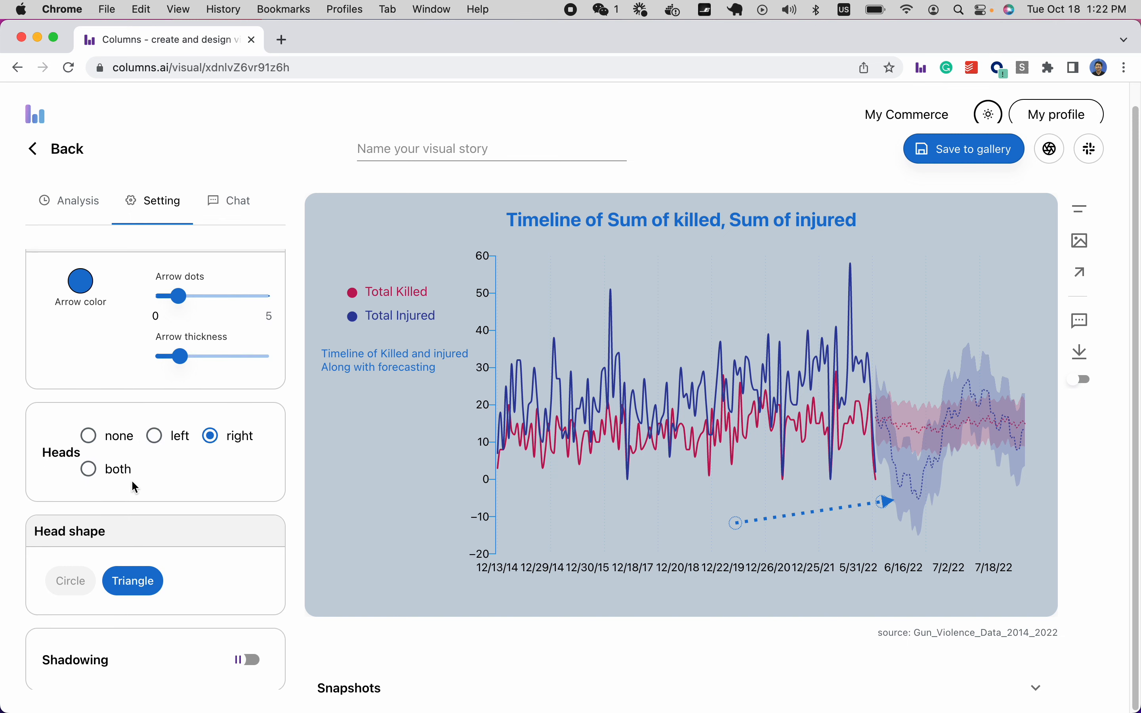
{"action": "scroll", "coordinate": [199, 513], "scroll_direction": "down", "scroll_amount": 2}
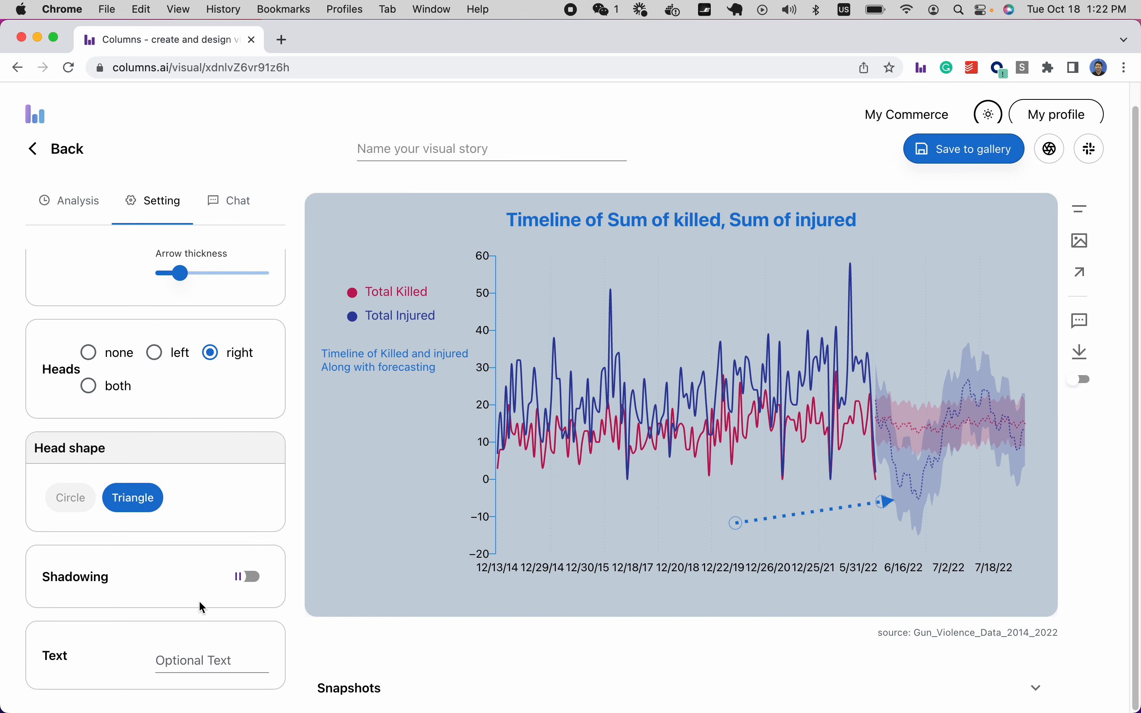
Leave the arrow without shadowing, nudge it slightly higher, and set Arrow dots to 0.
{"action": "left_click", "coordinate": [244, 582]}
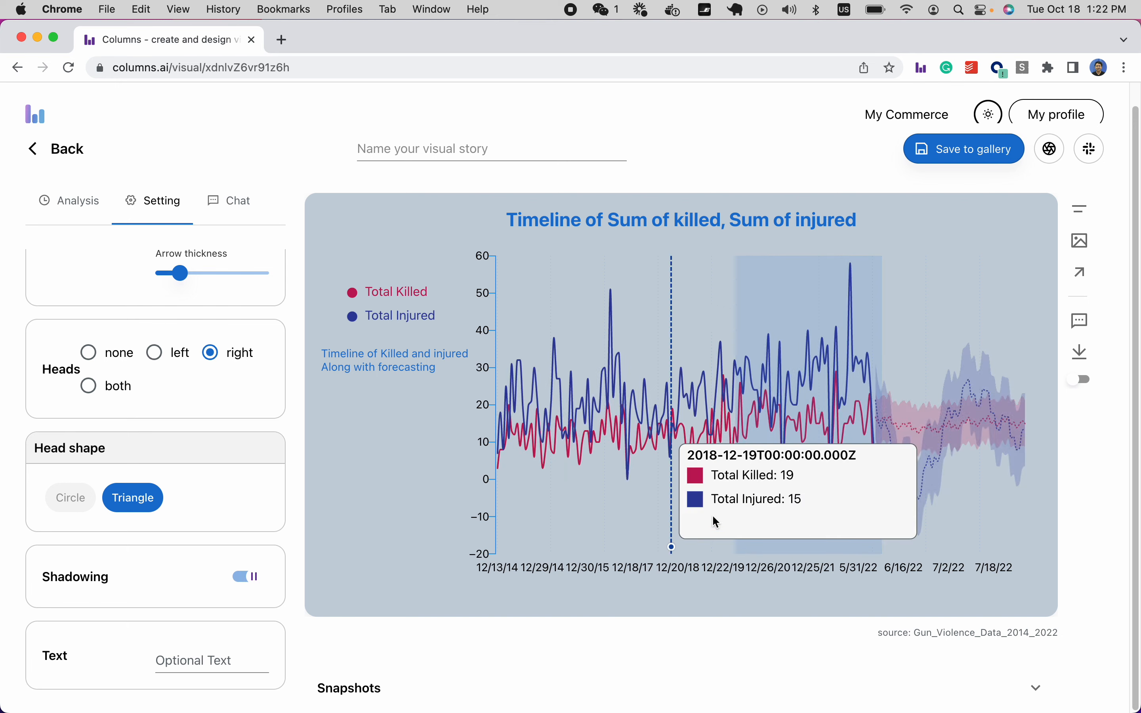
{"action": "mouse_move", "coordinate": [735, 530]}
{"action": "left_mouse_down"}
{"action": "mouse_move", "coordinate": [731, 491]}
{"action": "mouse_move", "coordinate": [734, 510]}
{"action": "left_mouse_up"}
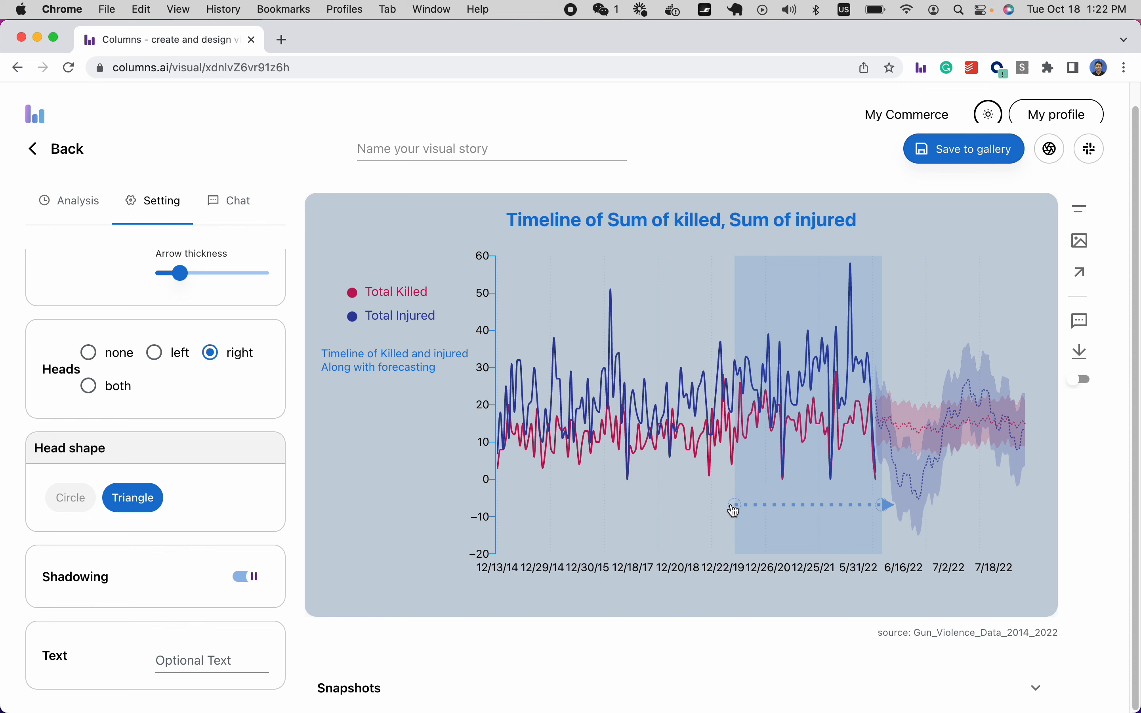
{"action": "left_click", "coordinate": [243, 584]}
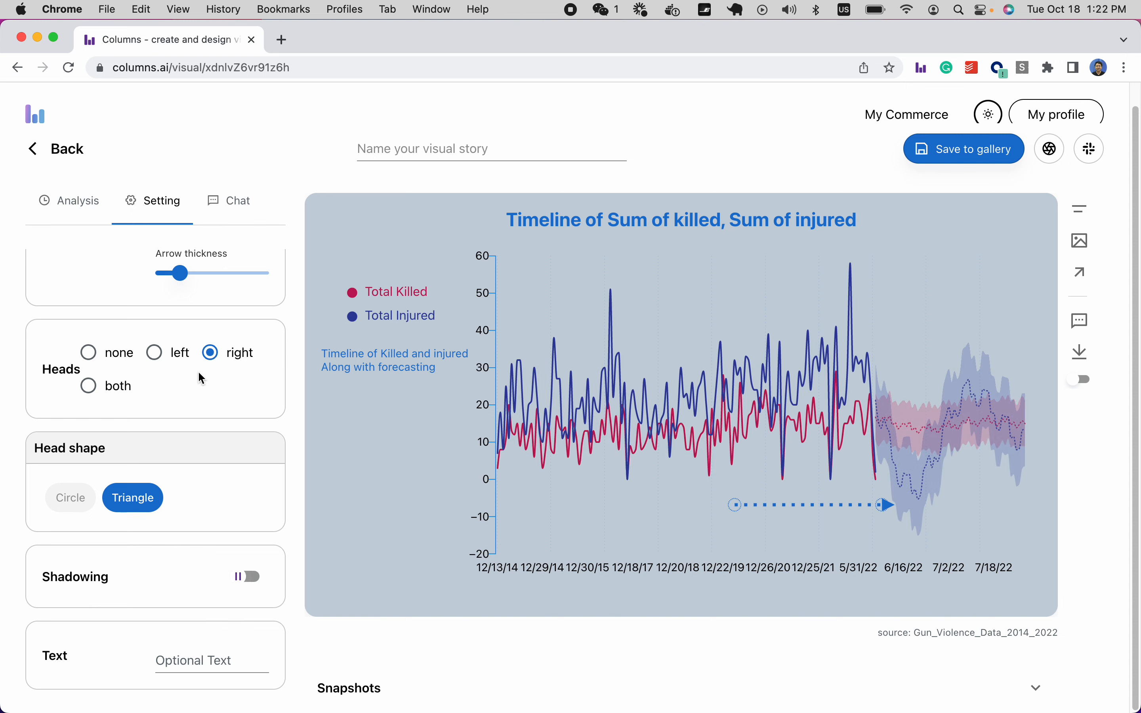
{"action": "scroll", "coordinate": [146, 389], "scroll_direction": "up", "scroll_amount": 2}
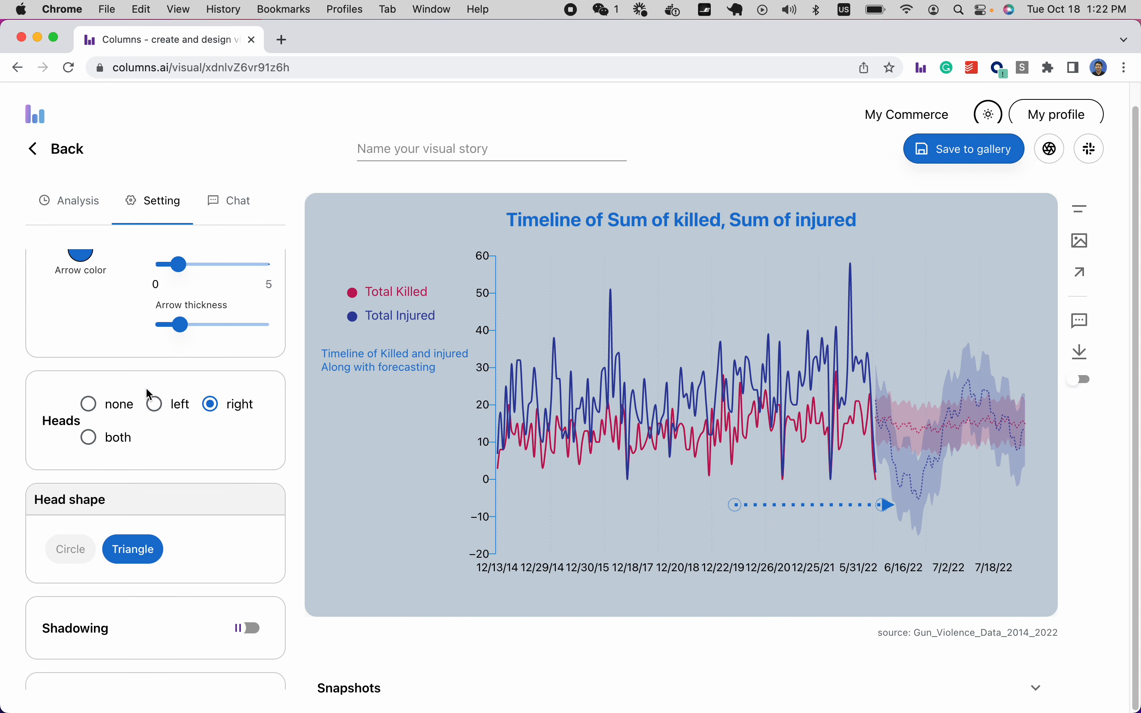
{"action": "scroll", "coordinate": [149, 394], "scroll_direction": "up", "scroll_amount": 1}
{"action": "left_click_drag", "start_coordinate": [176, 288], "coordinate": [164, 295]}
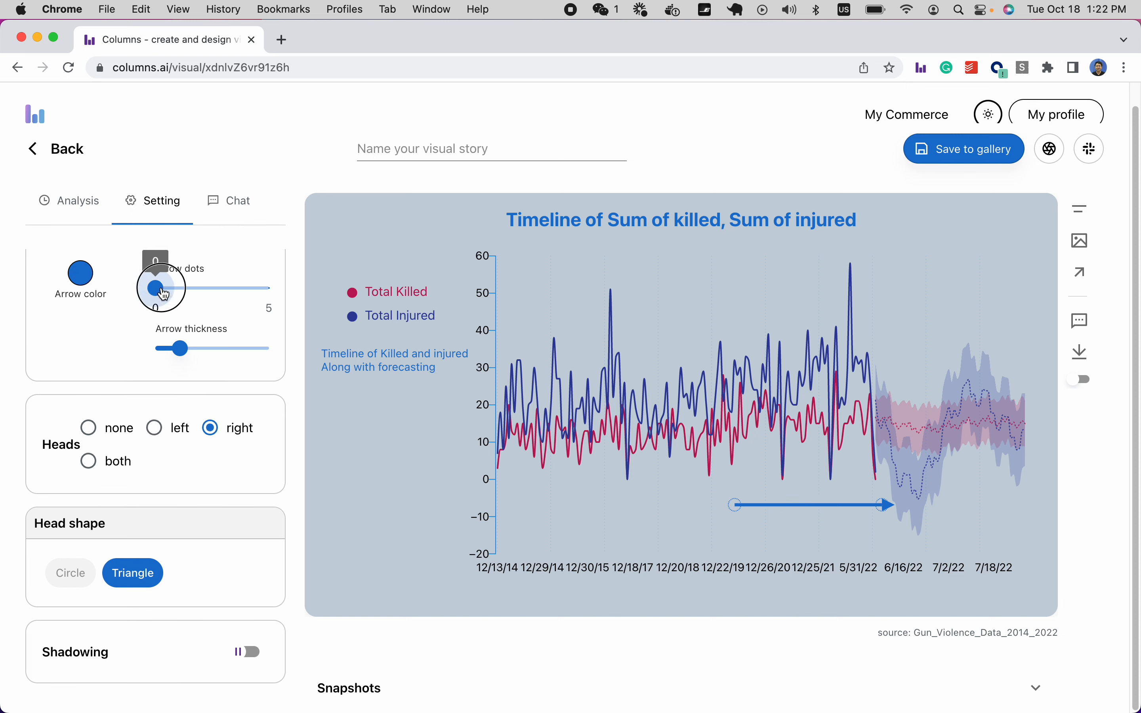
{"action": "scroll", "coordinate": [219, 535], "scroll_direction": "down", "scroll_amount": 1}
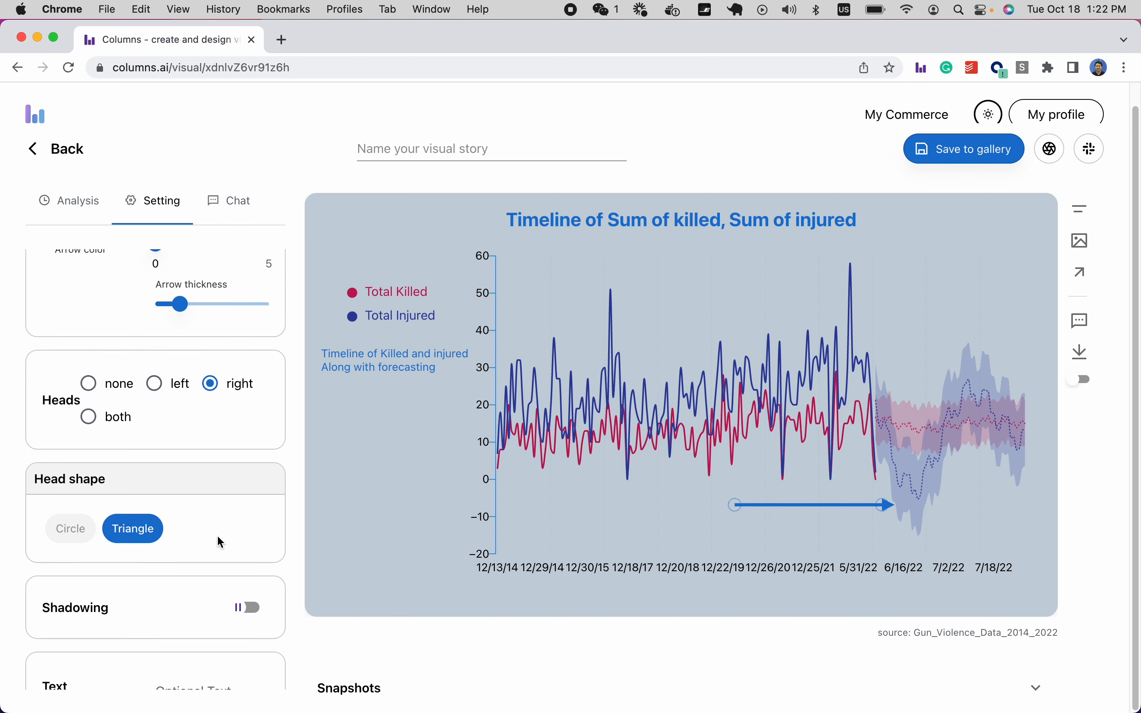
{"action": "scroll", "coordinate": [216, 535], "scroll_direction": "down", "scroll_amount": 1}
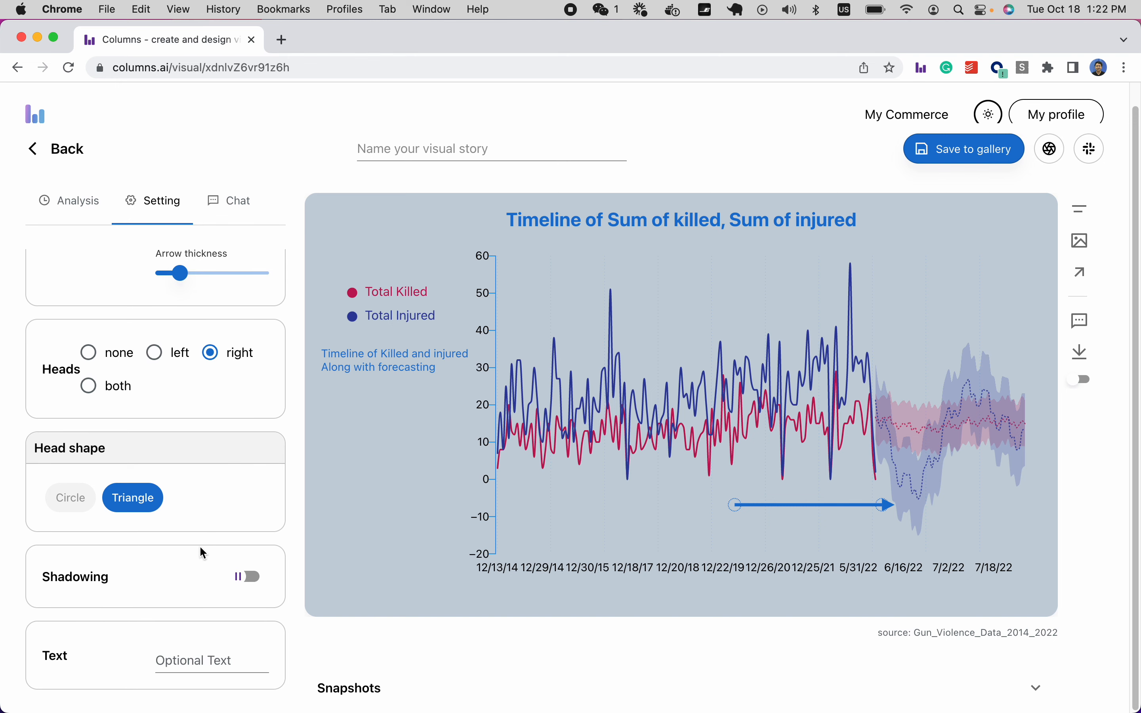
Pin a comment marker on the chart beside the arrow's start.
{"action": "left_click", "coordinate": [1079, 329]}
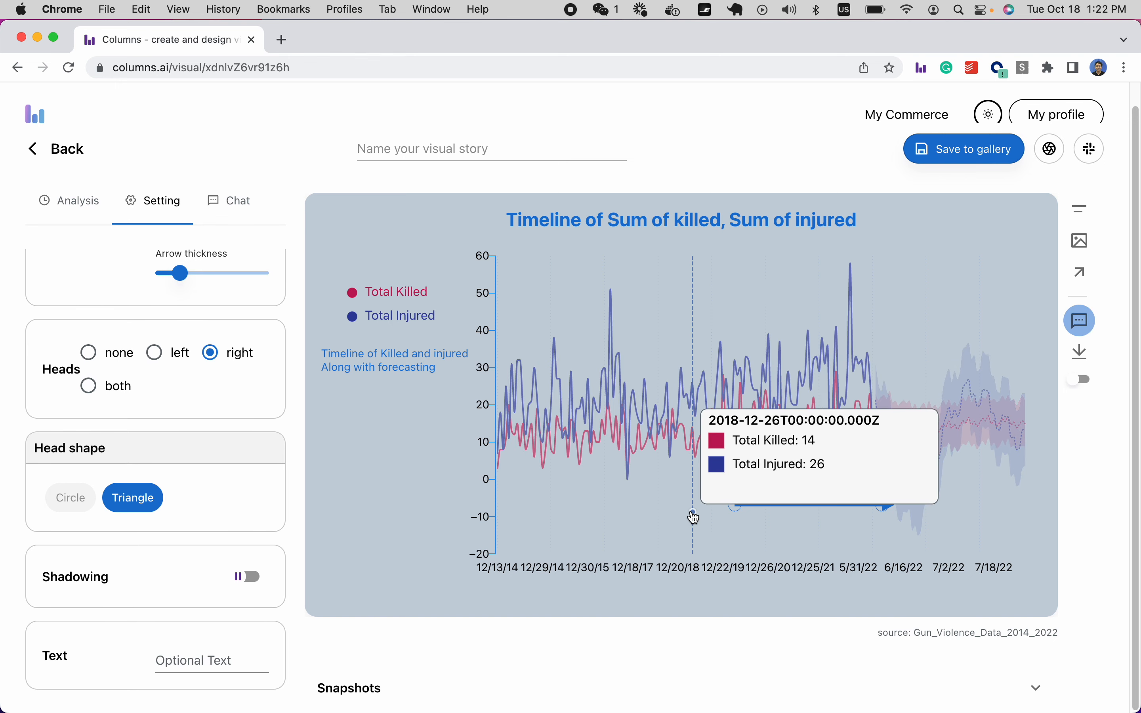
{"action": "left_click", "coordinate": [712, 513]}
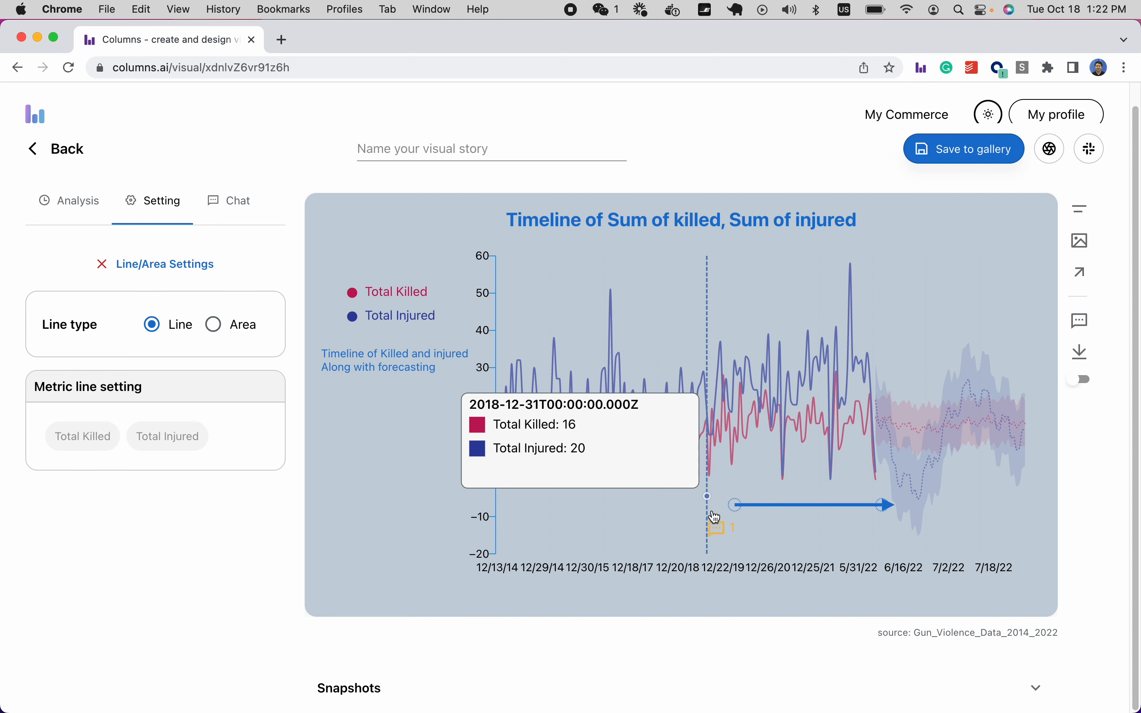
{"action": "left_click", "coordinate": [721, 530]}
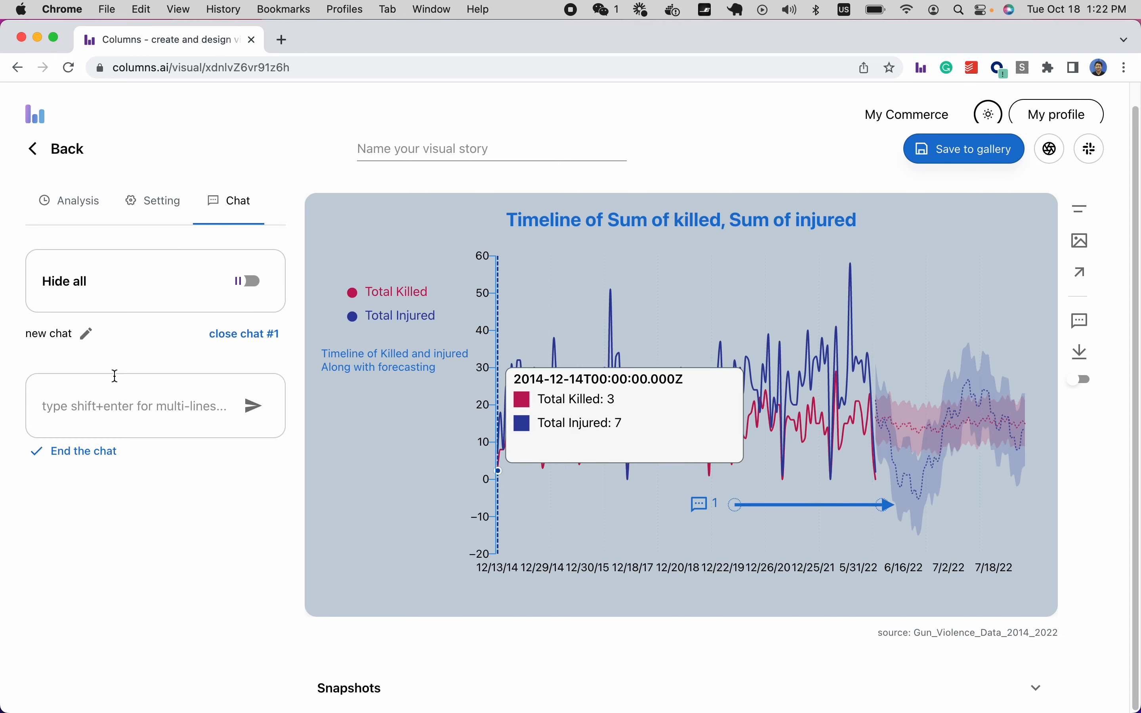
Post a chat message to a teammate saying it's interesting to see the dip in the future.
{"action": "left_click", "coordinate": [57, 406]}
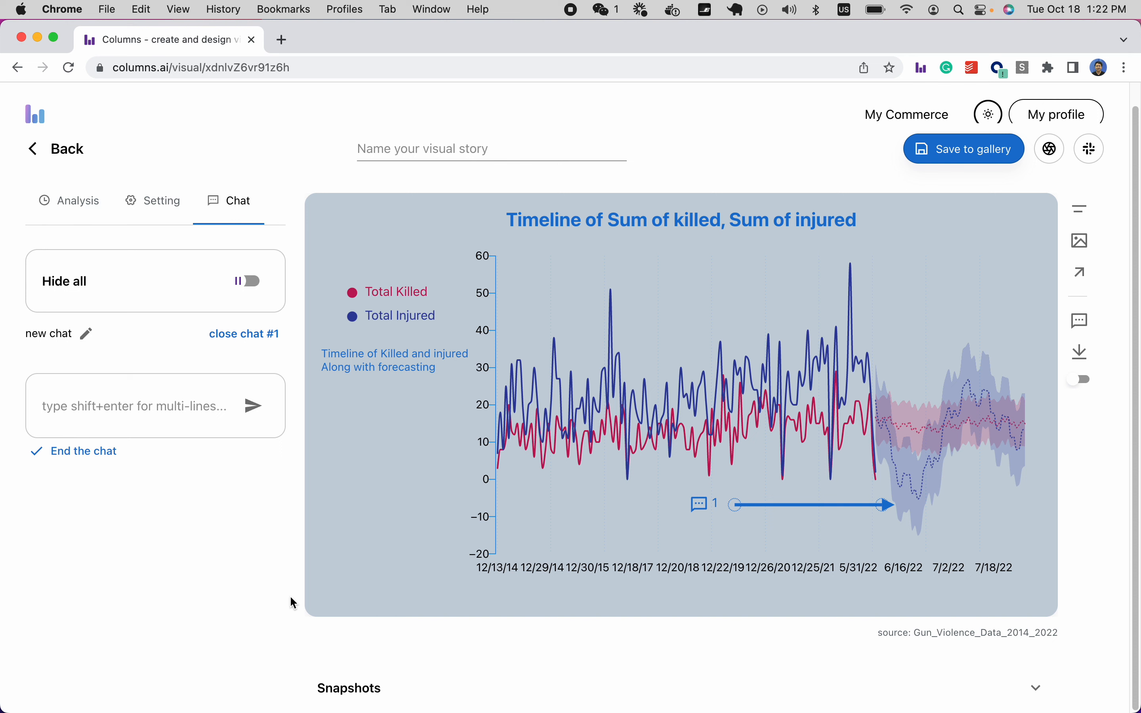
{"action": "type", "text": "@Tom,"}
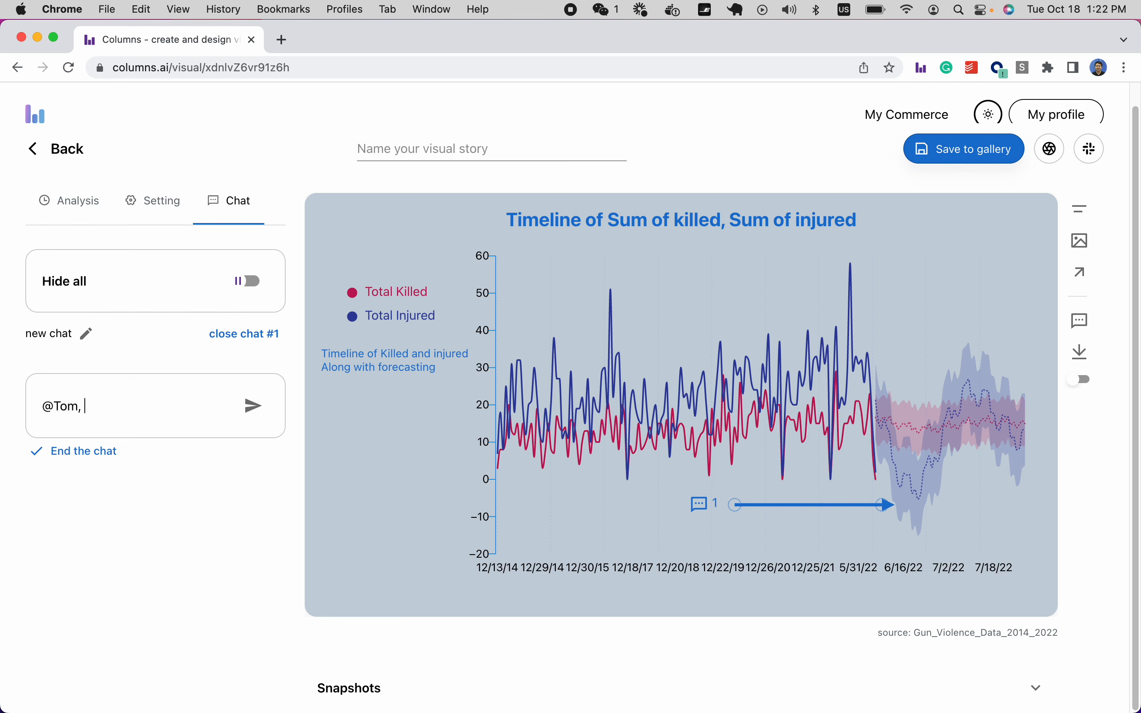
{"action": "type", "text": "terest"}
{"action": "key", "text": "BackSpace"}
{"action": "key", "text": "BackSpace"}
{"action": "key", "text": "BackSpace"}
{"action": "type", "text": "esting to see the dip"}
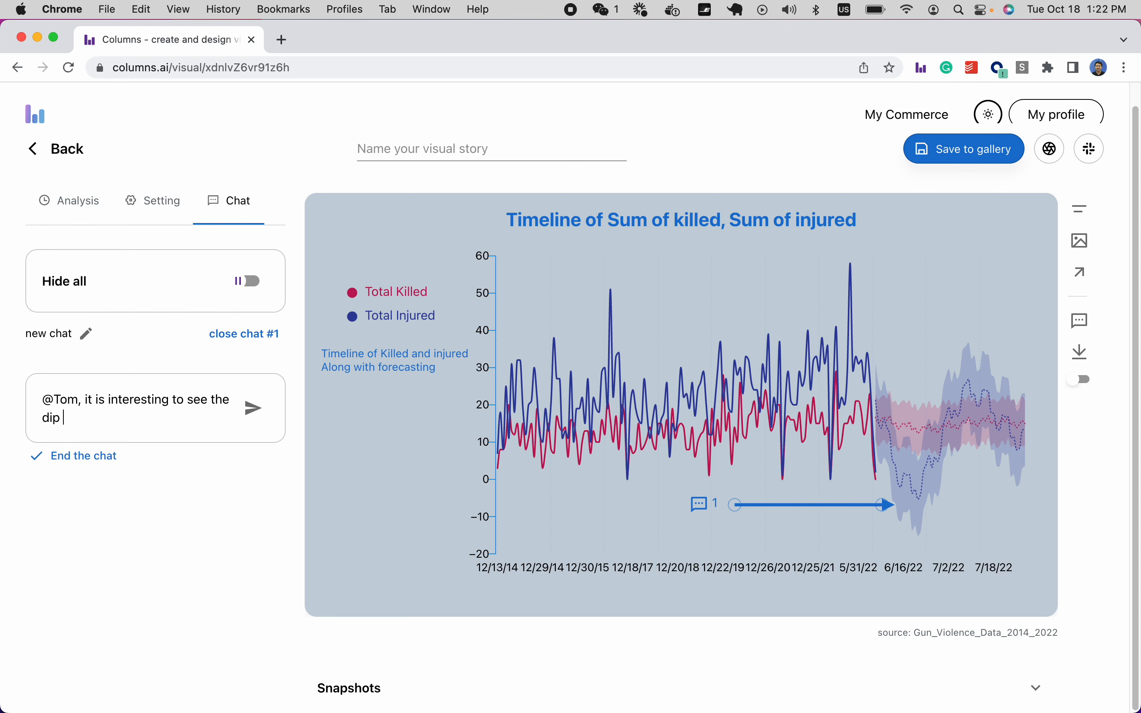
{"action": "type", "text": " in the future! LEt's check it on"}
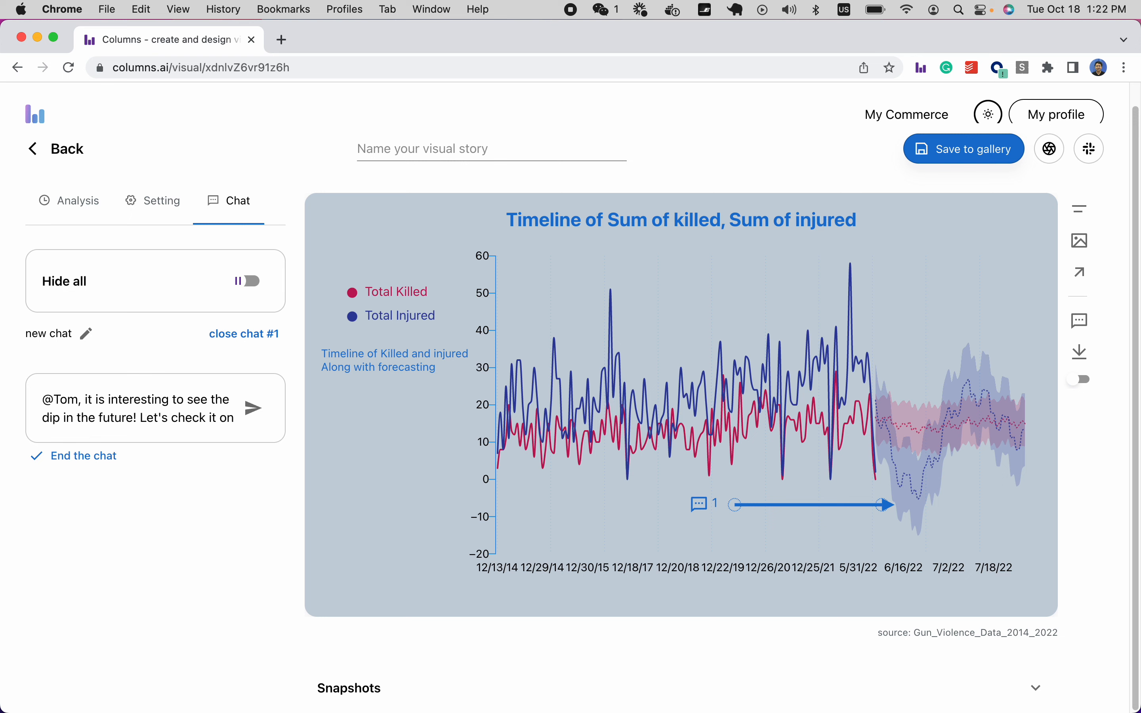
{"action": "key", "text": "Return"}
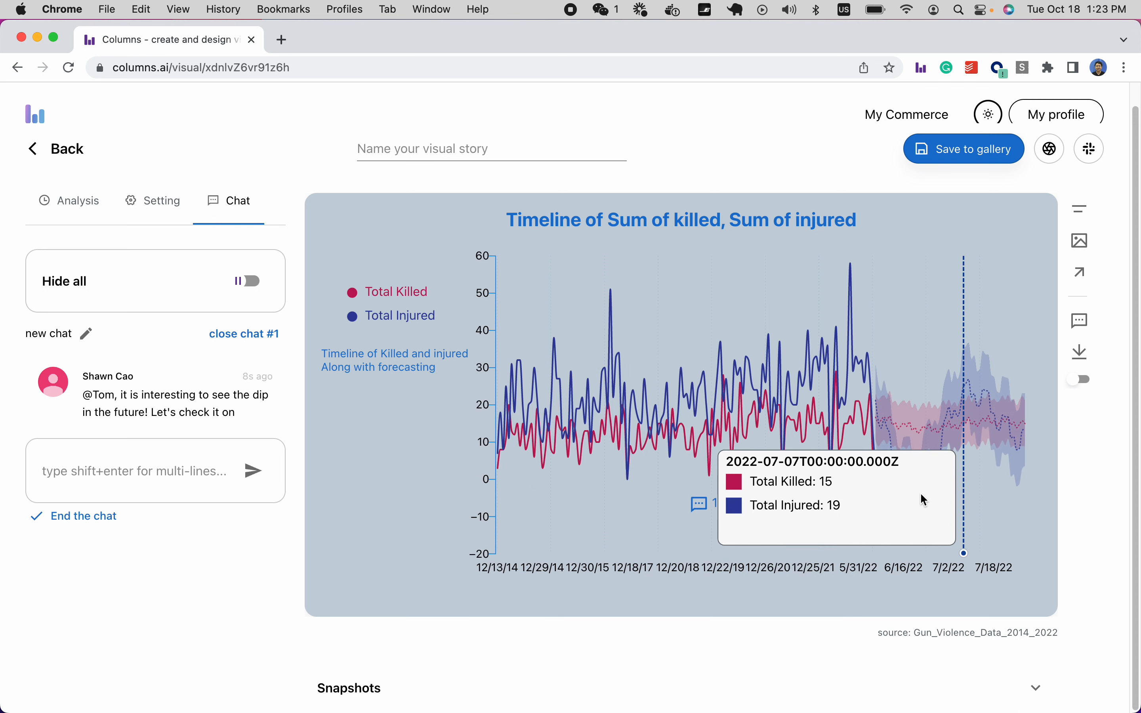
In Bottom Axis settings, angle the date labels, set Tick placement to End, and raise Count.
{"action": "left_click", "coordinate": [87, 205]}
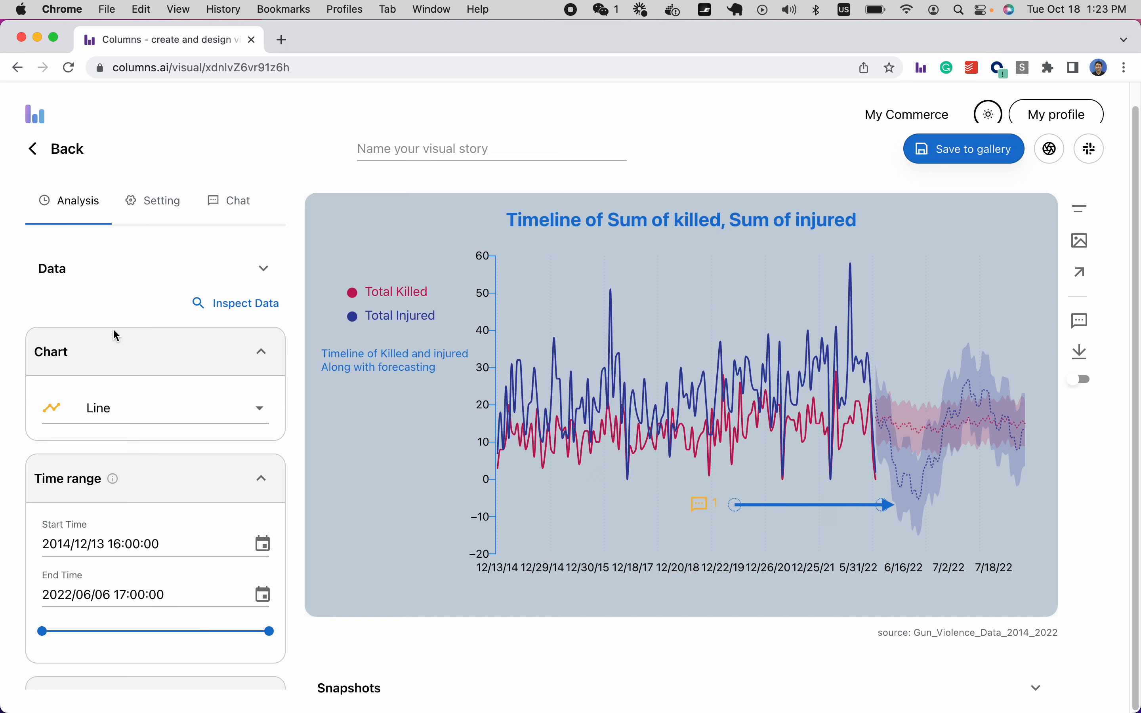
{"action": "scroll", "coordinate": [115, 391], "scroll_direction": "down", "scroll_amount": 3}
{"action": "left_click", "coordinate": [153, 208]}
{"action": "scroll", "coordinate": [159, 377], "scroll_direction": "down", "scroll_amount": 5}
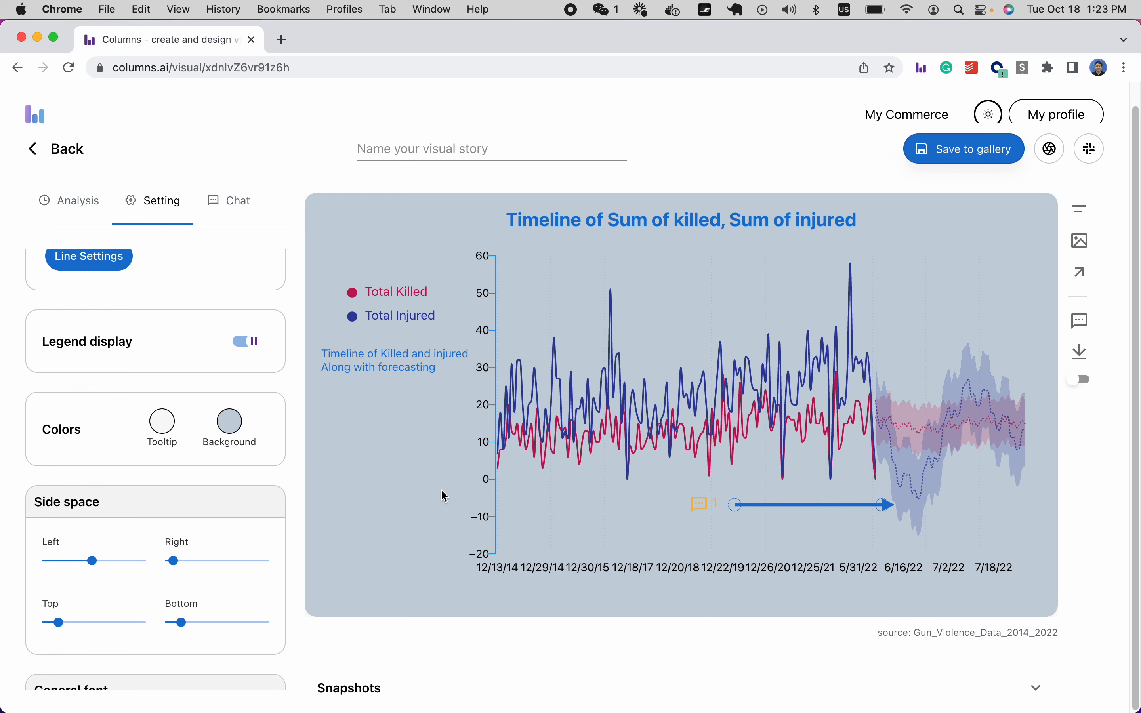
{"action": "scroll", "coordinate": [199, 441], "scroll_direction": "up", "scroll_amount": 1}
{"action": "scroll", "coordinate": [199, 441], "scroll_direction": "up", "scroll_amount": 3}
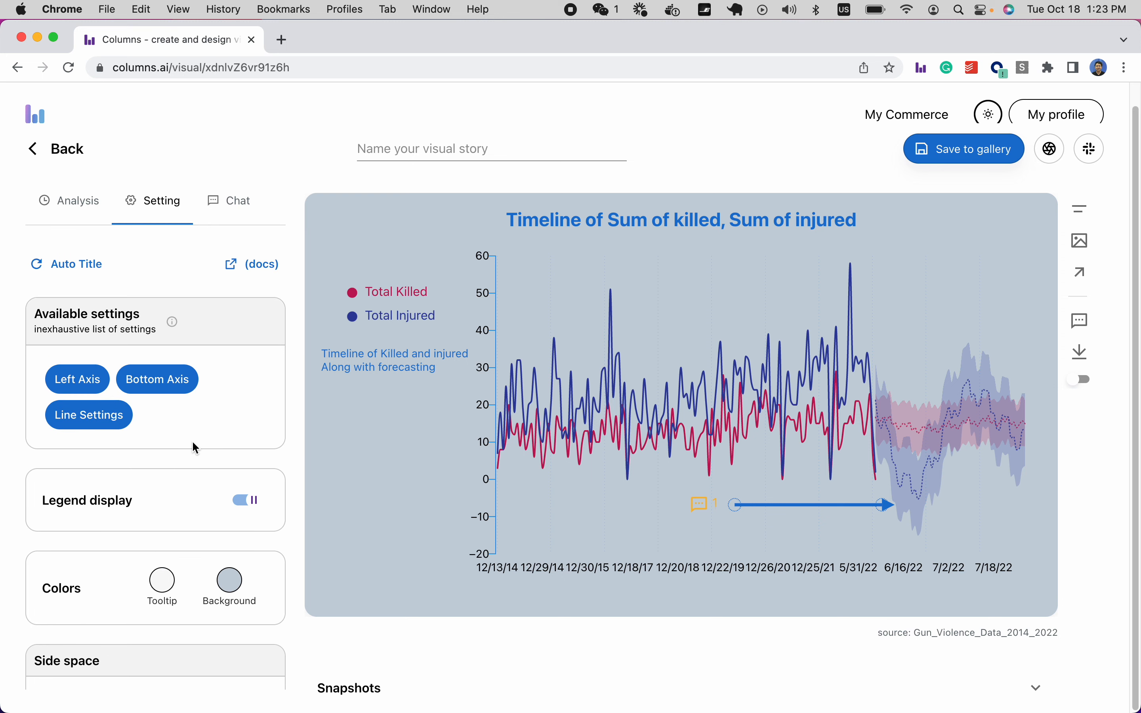
{"action": "left_click", "coordinate": [150, 385]}
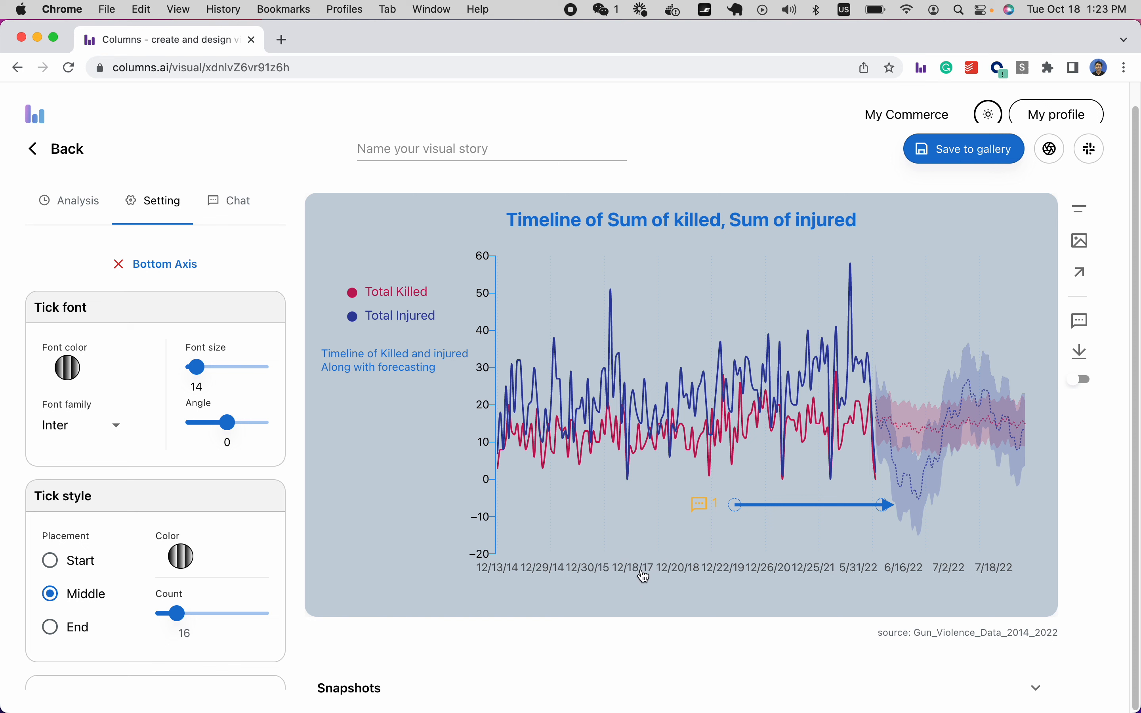
{"action": "left_click", "coordinate": [223, 426]}
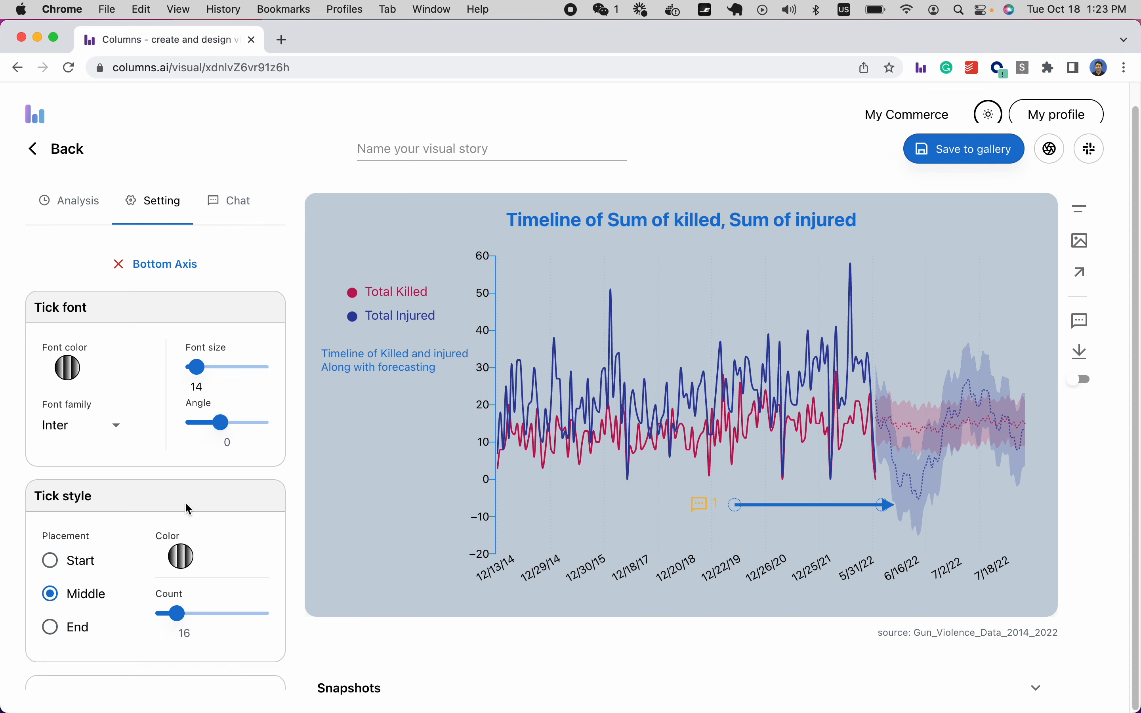
{"action": "left_click", "coordinate": [71, 631]}
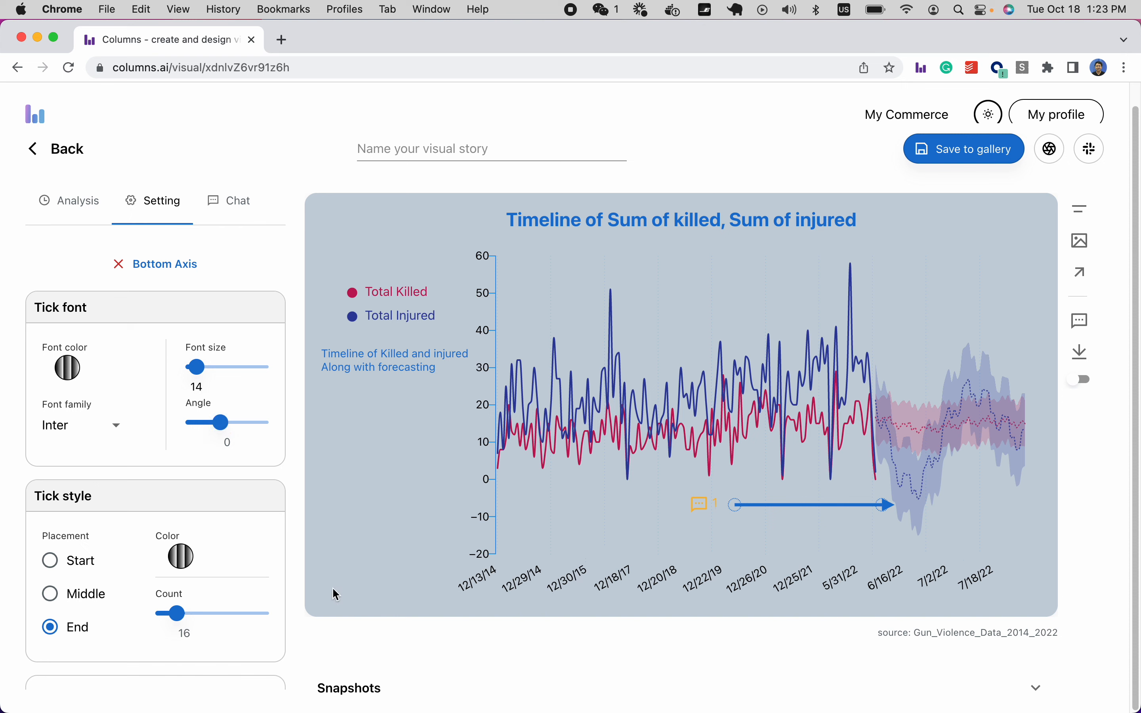
{"action": "left_click", "coordinate": [188, 618]}
{"action": "left_click_drag", "start_coordinate": [191, 622], "coordinate": [188, 621]}
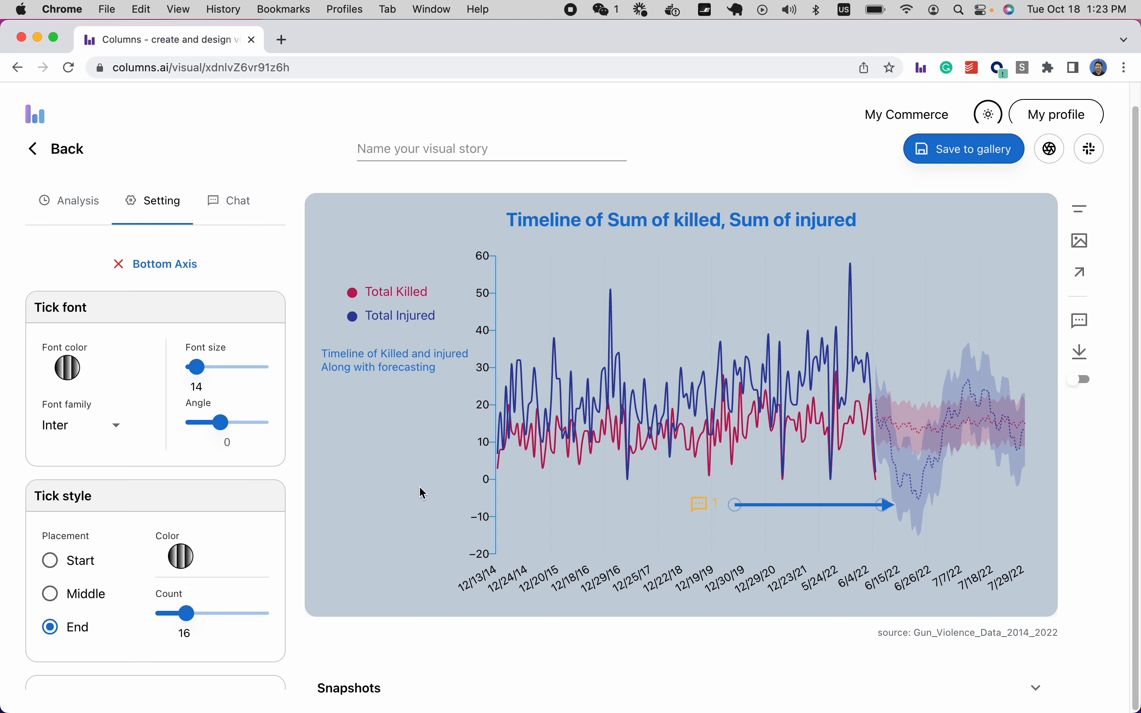
{"action": "left_click", "coordinate": [416, 150]}
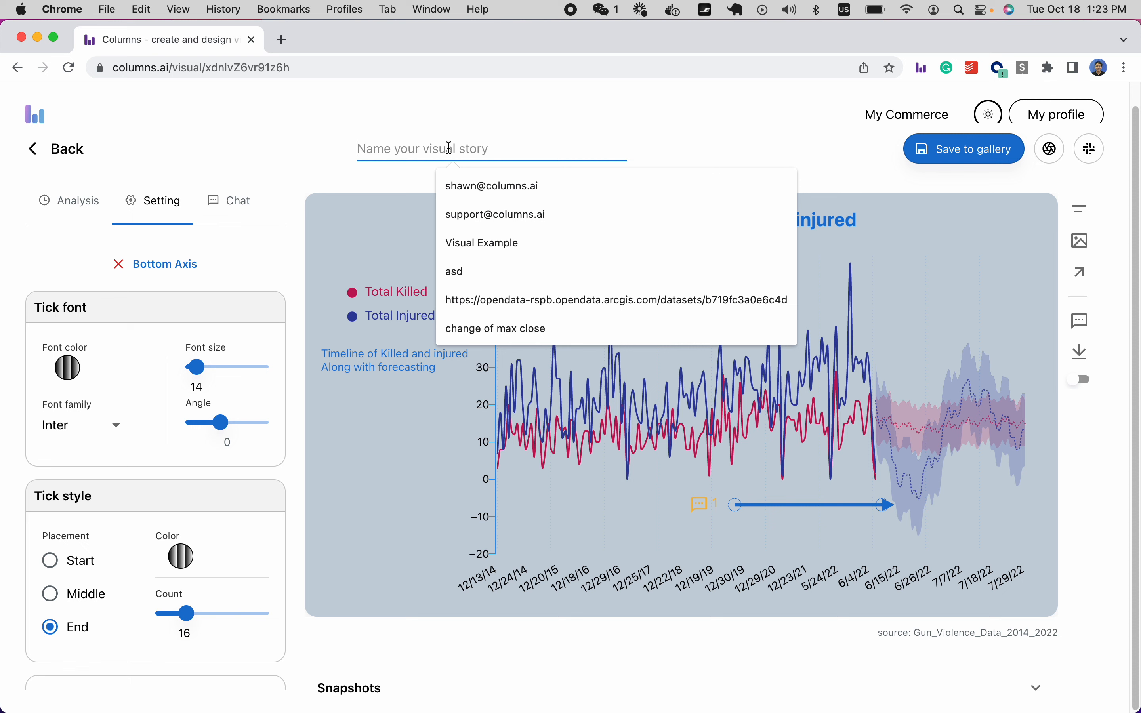
Title the story 'Timeline of incidents with forecasting', save it to the gallery, and share to Slack.
{"action": "type", "text": "Timeline"}
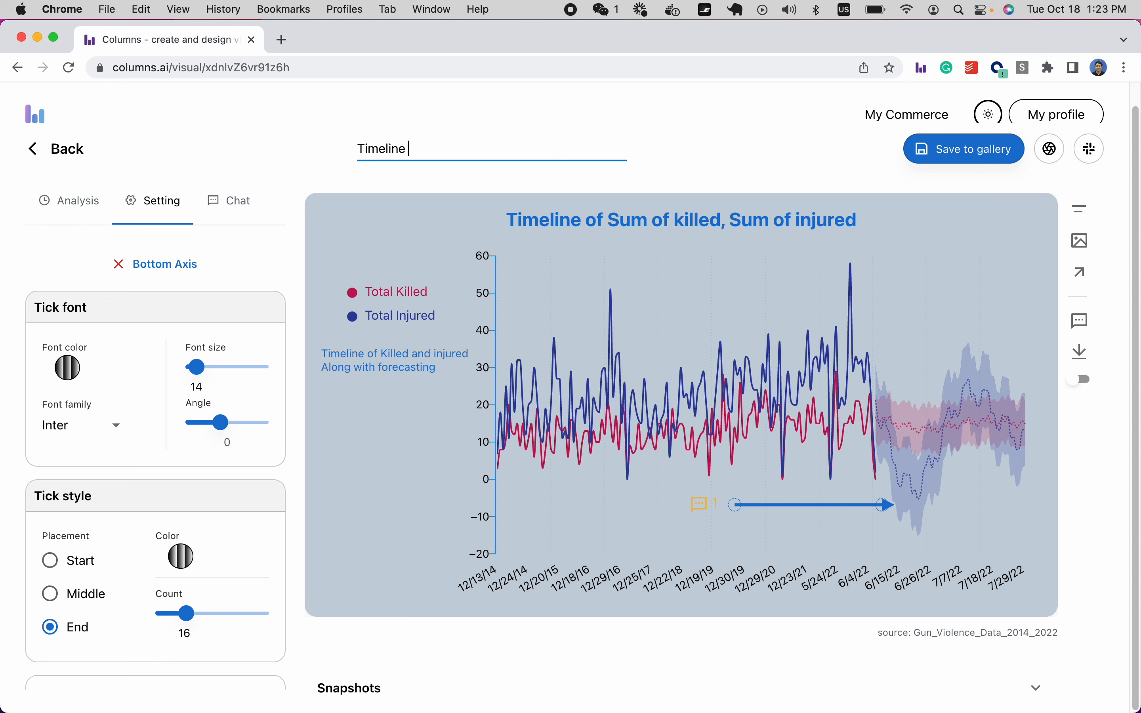
{"action": "type", "text": " of incidents with forecasting"}
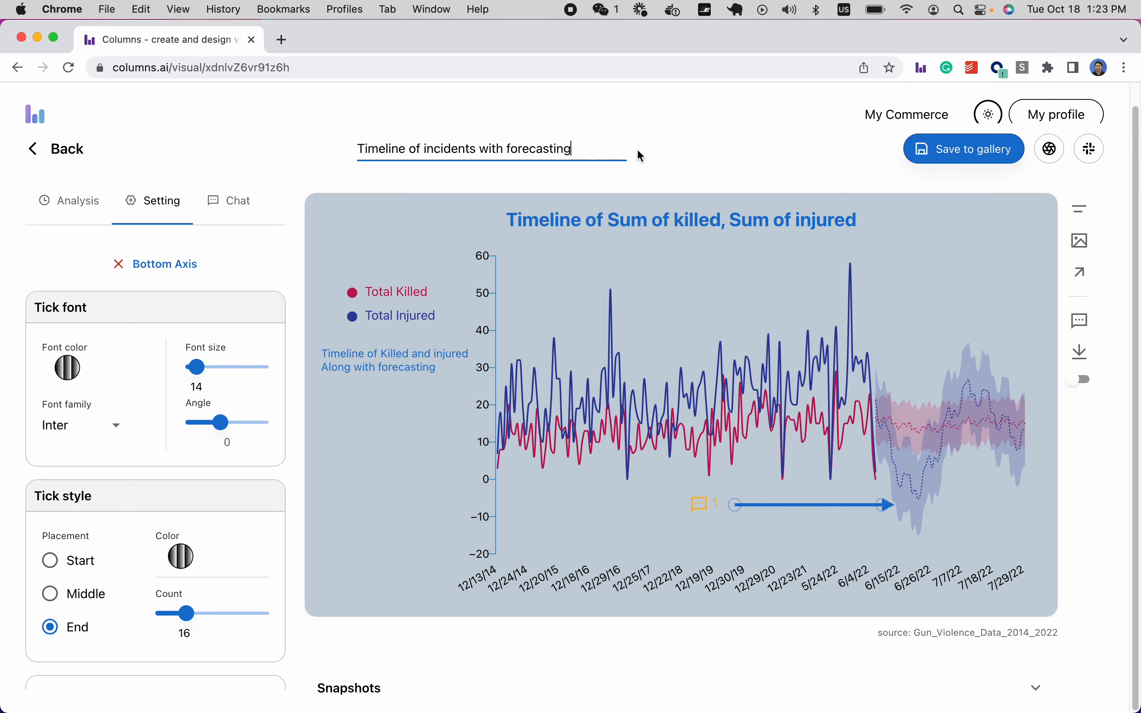
{"action": "left_click", "coordinate": [952, 160]}
{"action": "scroll", "coordinate": [1036, 180], "scroll_direction": "up", "scroll_amount": 1}
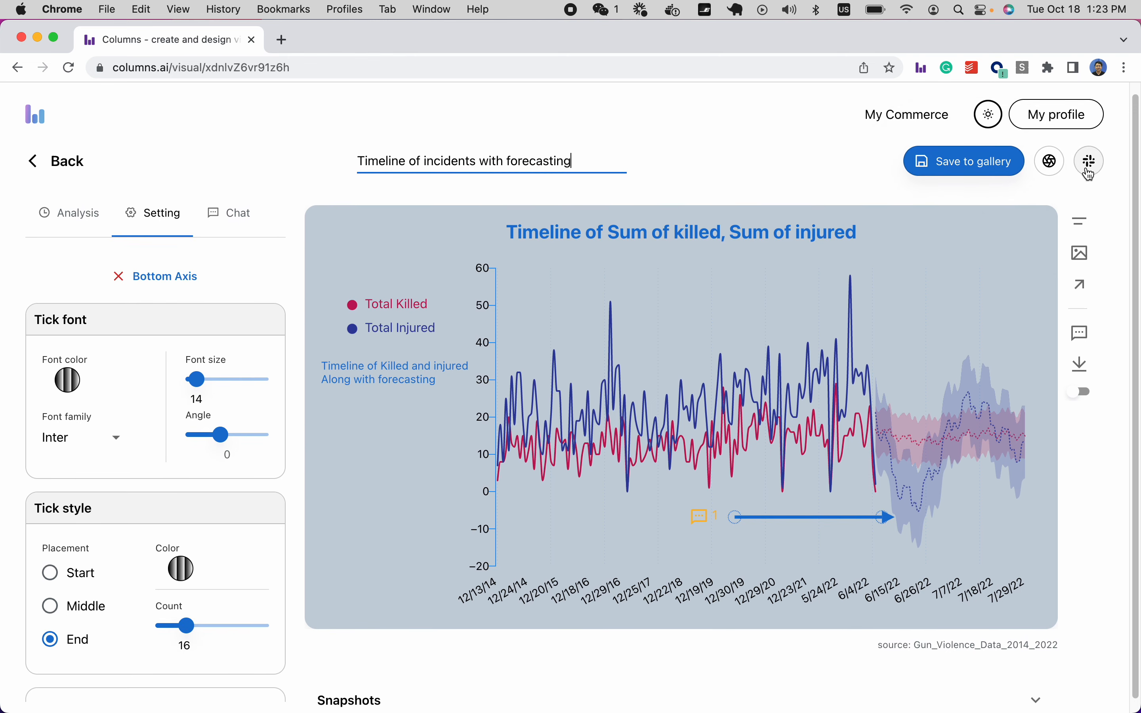
{"action": "left_click", "coordinate": [1092, 173]}
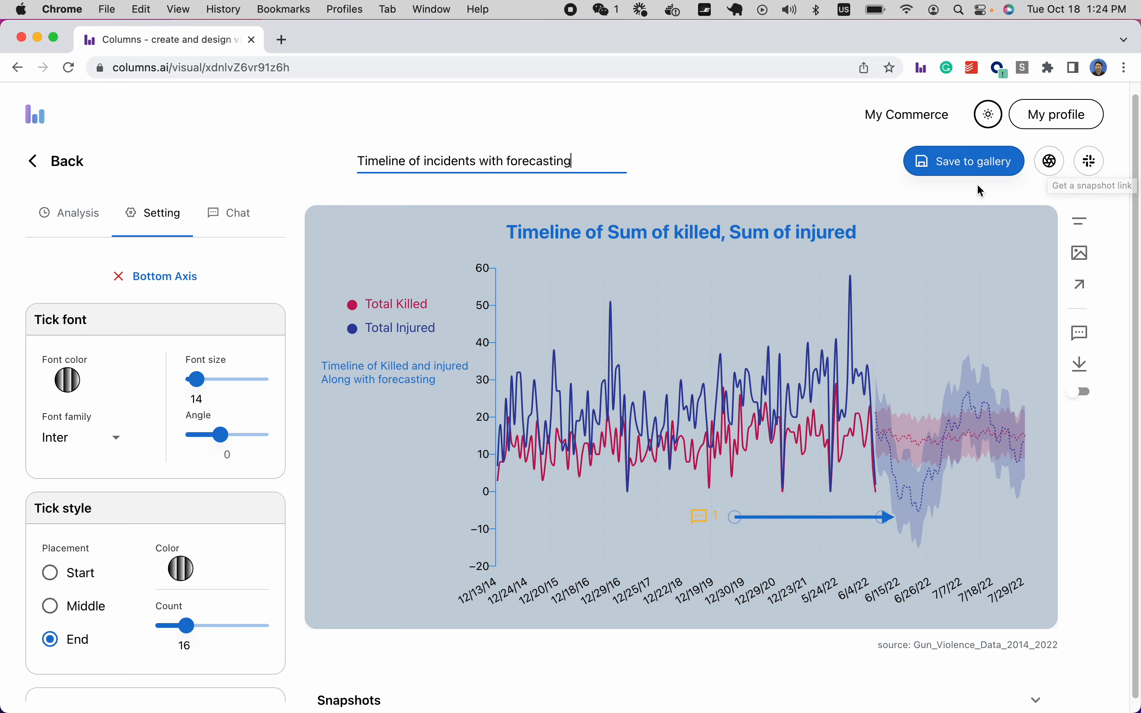
Save the titled story as a new visual and confirm the v1 snapshot appears under Snapshots.
{"action": "left_click", "coordinate": [962, 174]}
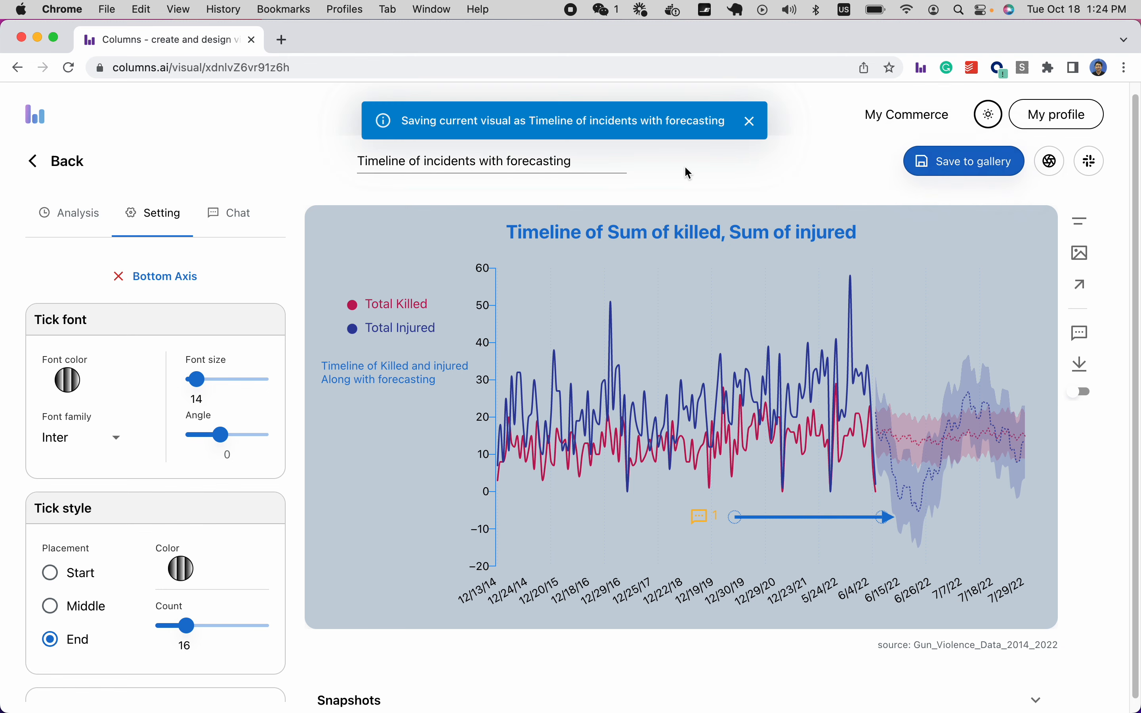
{"action": "scroll", "coordinate": [528, 332], "scroll_direction": "down", "scroll_amount": 1}
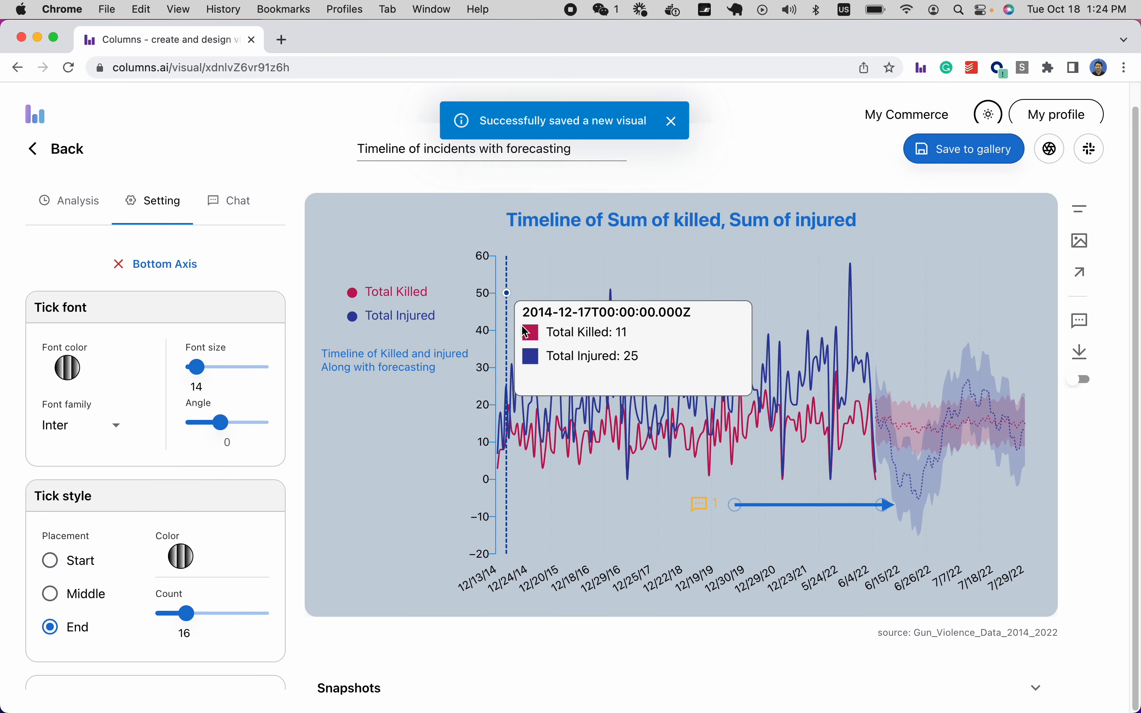
{"action": "left_click", "coordinate": [414, 690]}
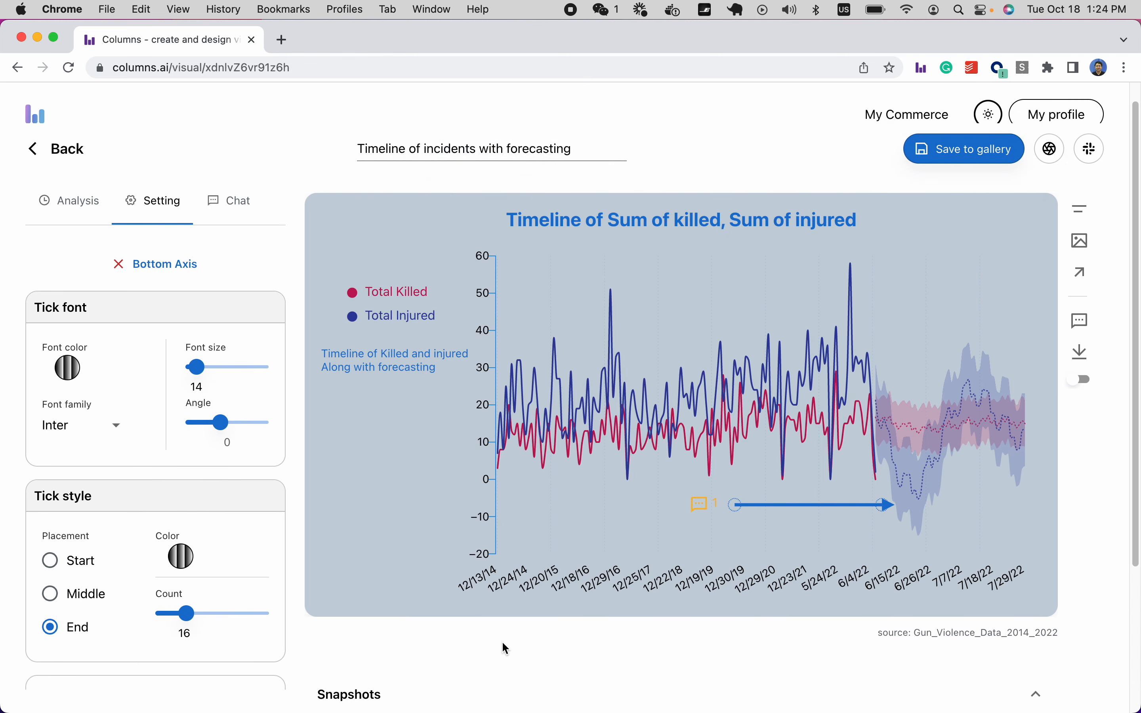
{"action": "scroll", "coordinate": [518, 644], "scroll_direction": "down", "scroll_amount": 4}
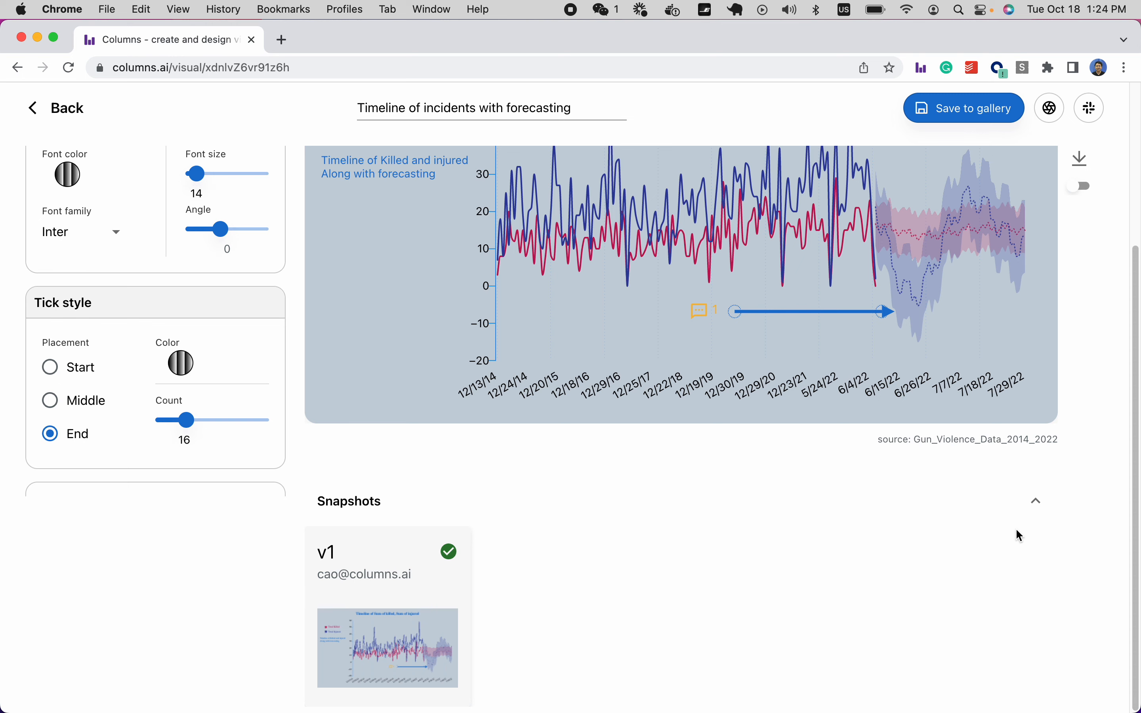
{"action": "left_click", "coordinate": [1036, 501]}
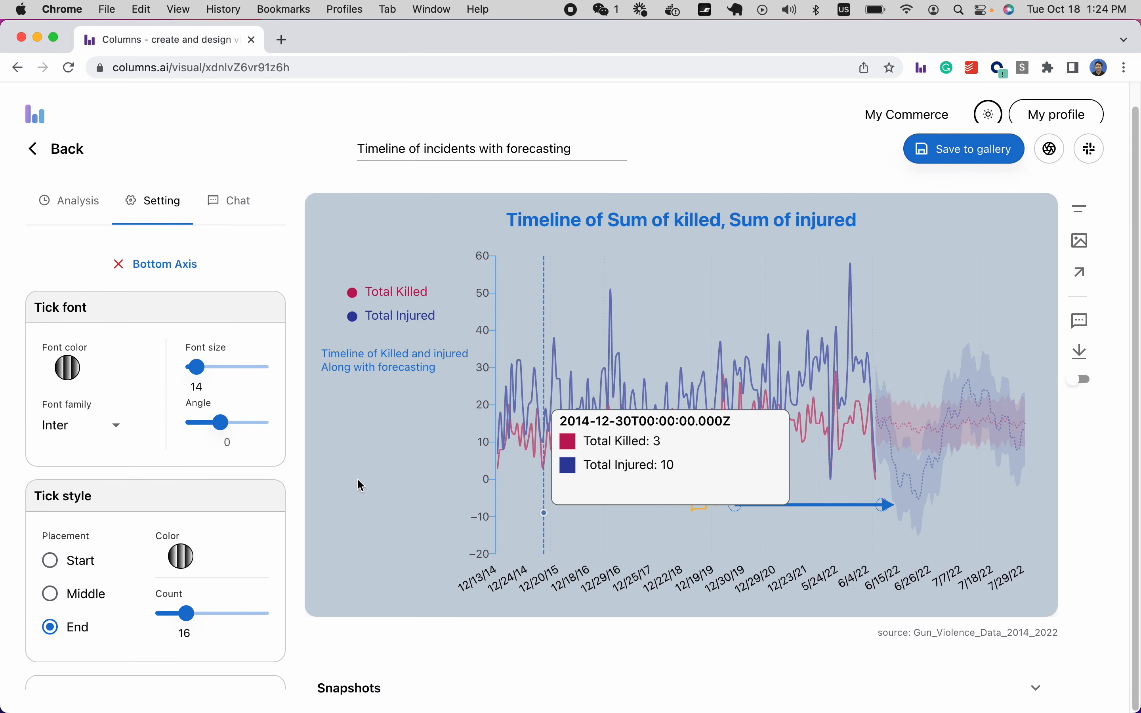
{"action": "left_click", "coordinate": [169, 264]}
Apply the '2. state-level sum of Killed in a US map' template and confirm replacing the query.
{"action": "left_click", "coordinate": [89, 210]}
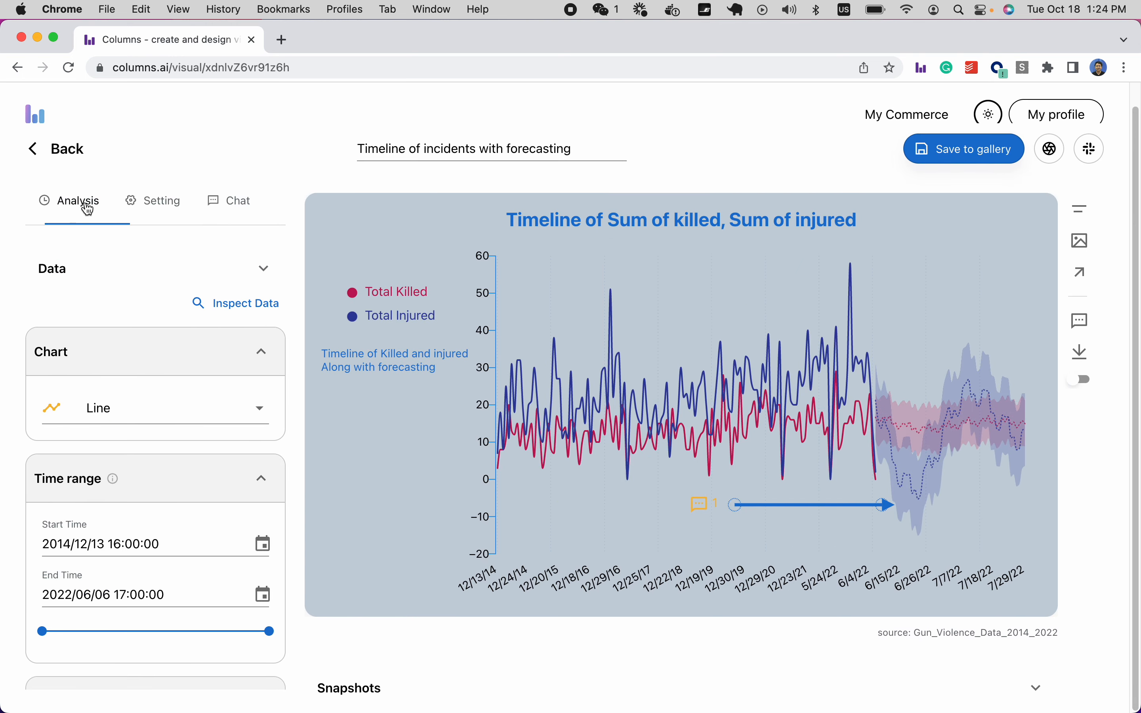
{"action": "scroll", "coordinate": [148, 366], "scroll_direction": "up", "scroll_amount": 1}
{"action": "left_click", "coordinate": [109, 297]}
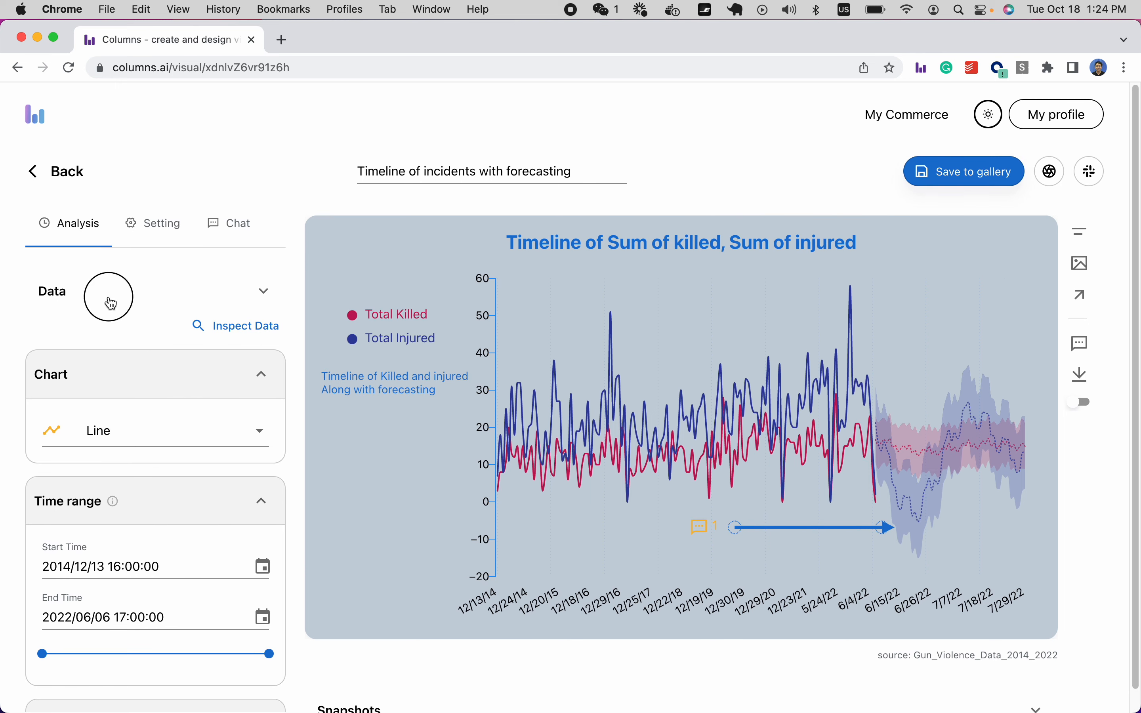
{"action": "scroll", "coordinate": [116, 385], "scroll_direction": "down", "scroll_amount": 5}
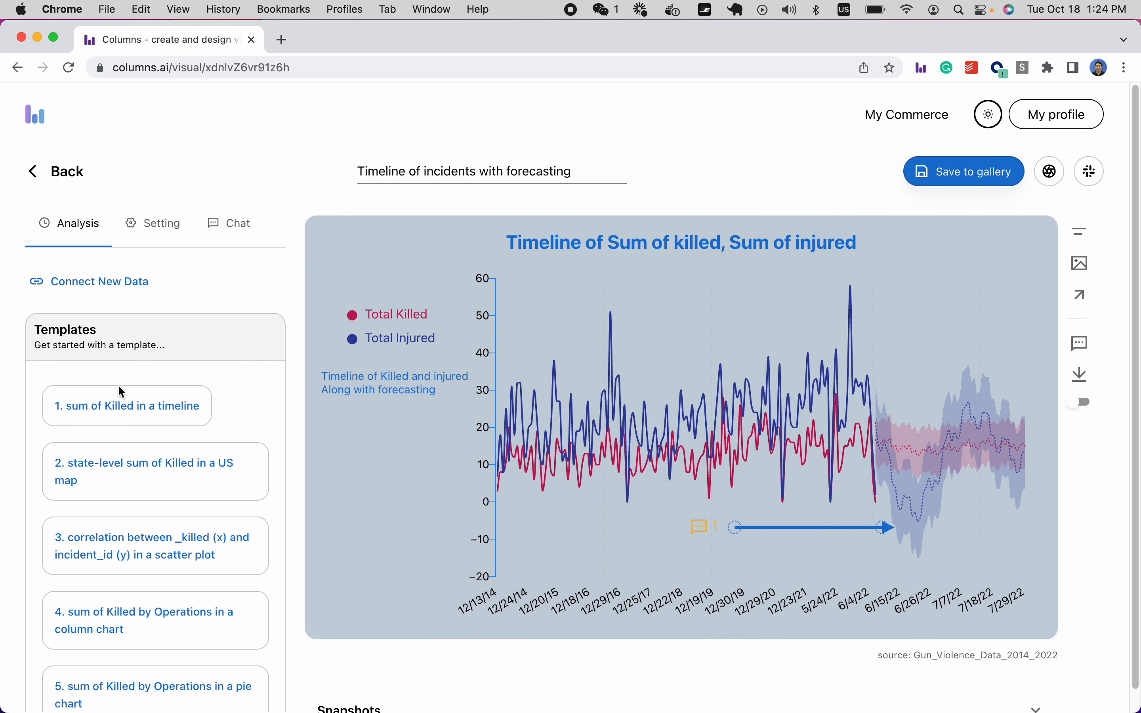
{"action": "scroll", "coordinate": [178, 611], "scroll_direction": "down", "scroll_amount": 5}
{"action": "scroll", "coordinate": [175, 596], "scroll_direction": "up", "scroll_amount": 3}
{"action": "scroll", "coordinate": [176, 597], "scroll_direction": "up", "scroll_amount": 5}
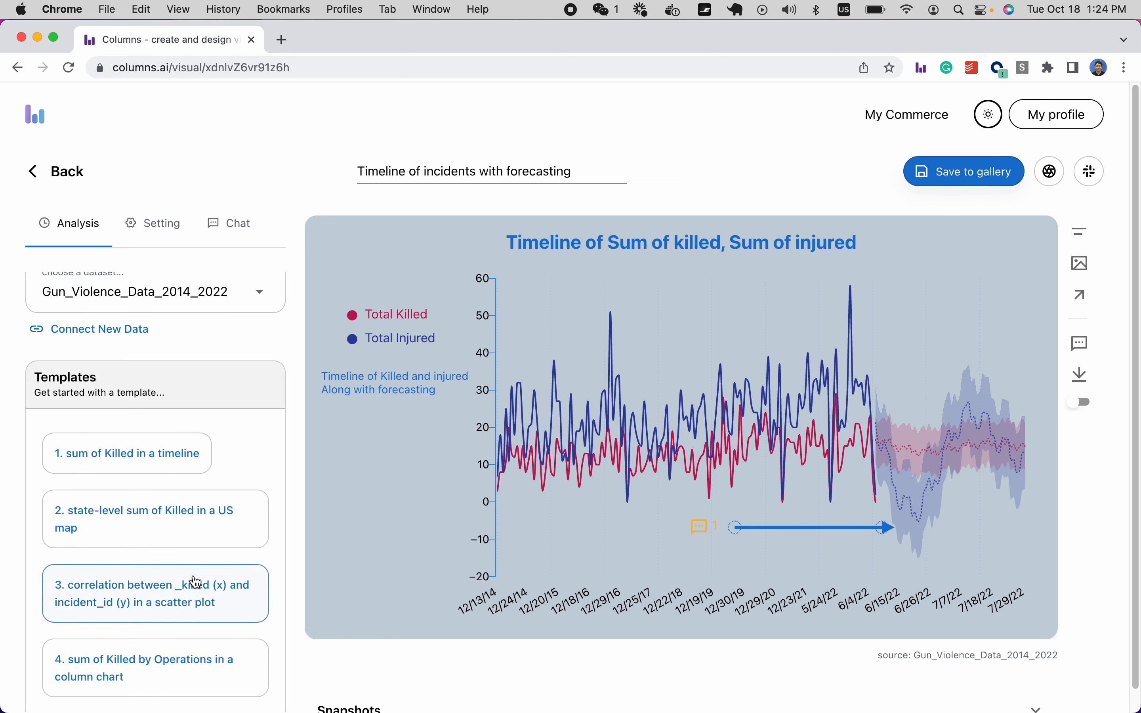
{"action": "left_click", "coordinate": [159, 535]}
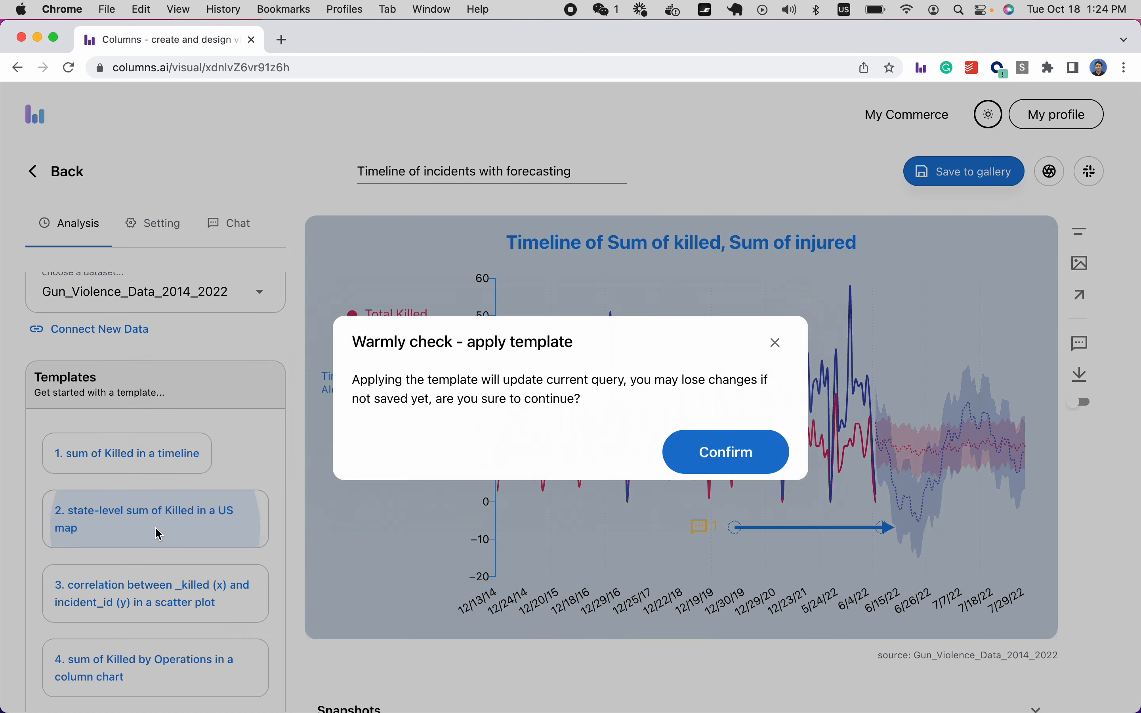
{"action": "left_click", "coordinate": [702, 453]}
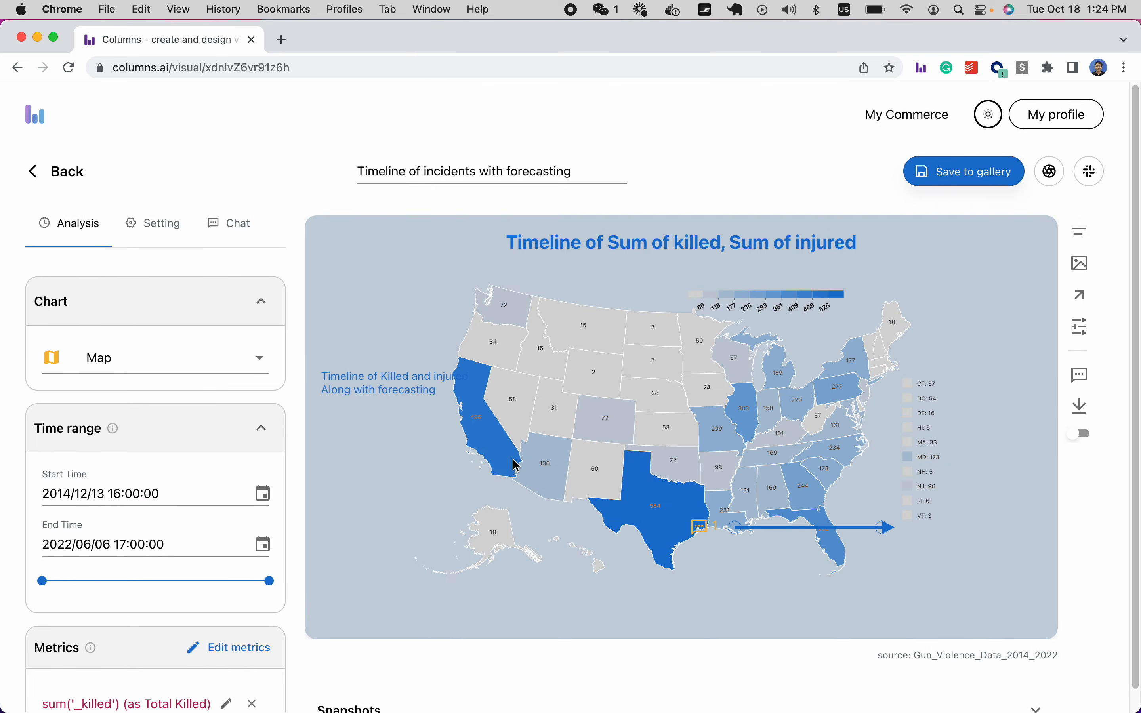
Delete the leftover forecast arrow and the forecasting annotation from the map.
{"action": "left_click", "coordinate": [884, 536]}
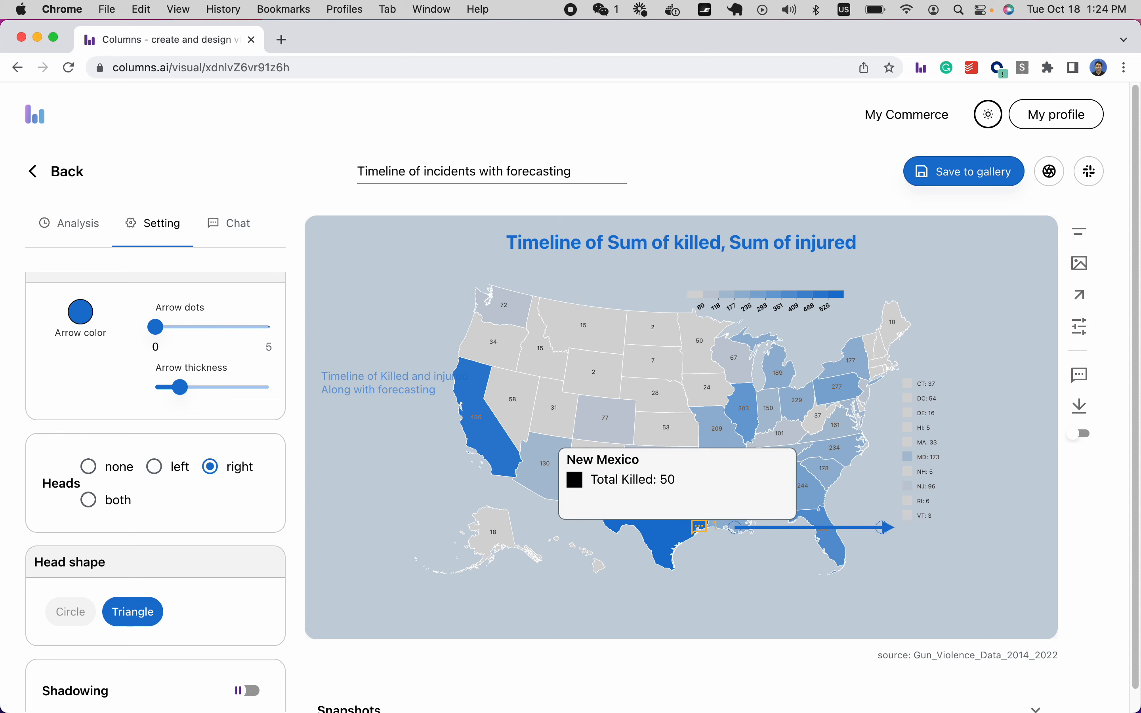
{"action": "scroll", "coordinate": [207, 332], "scroll_direction": "up", "scroll_amount": 2}
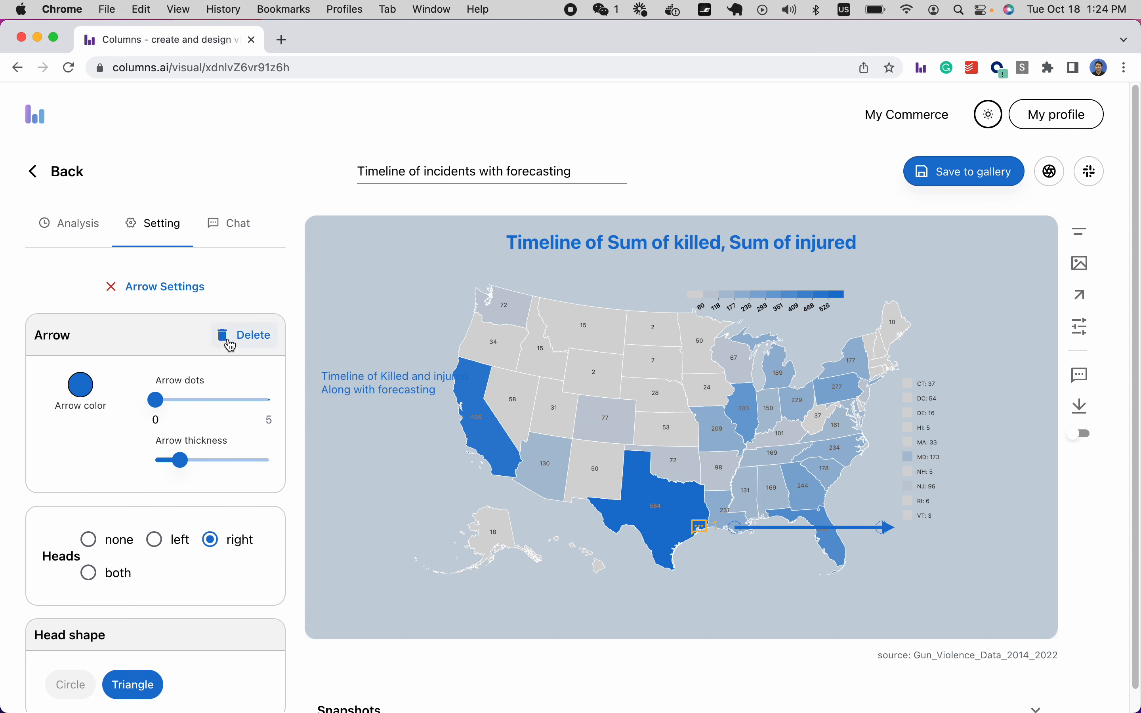
{"action": "left_click", "coordinate": [229, 343]}
{"action": "left_click", "coordinate": [402, 389]}
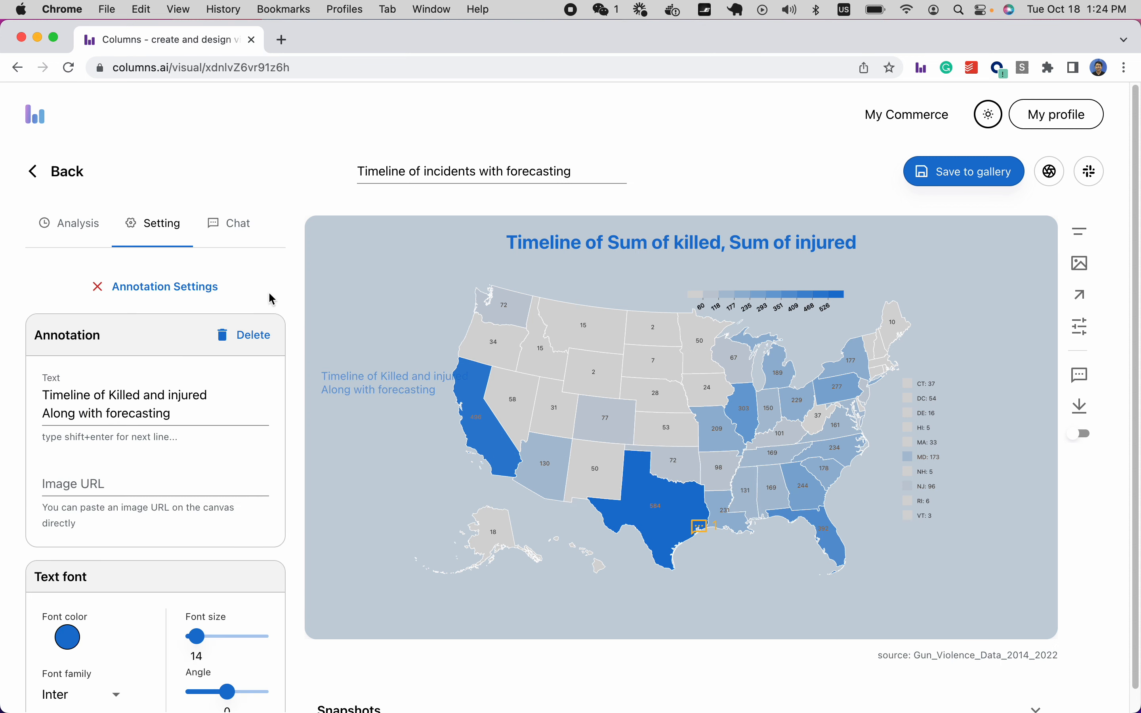
{"action": "left_click", "coordinate": [251, 337]}
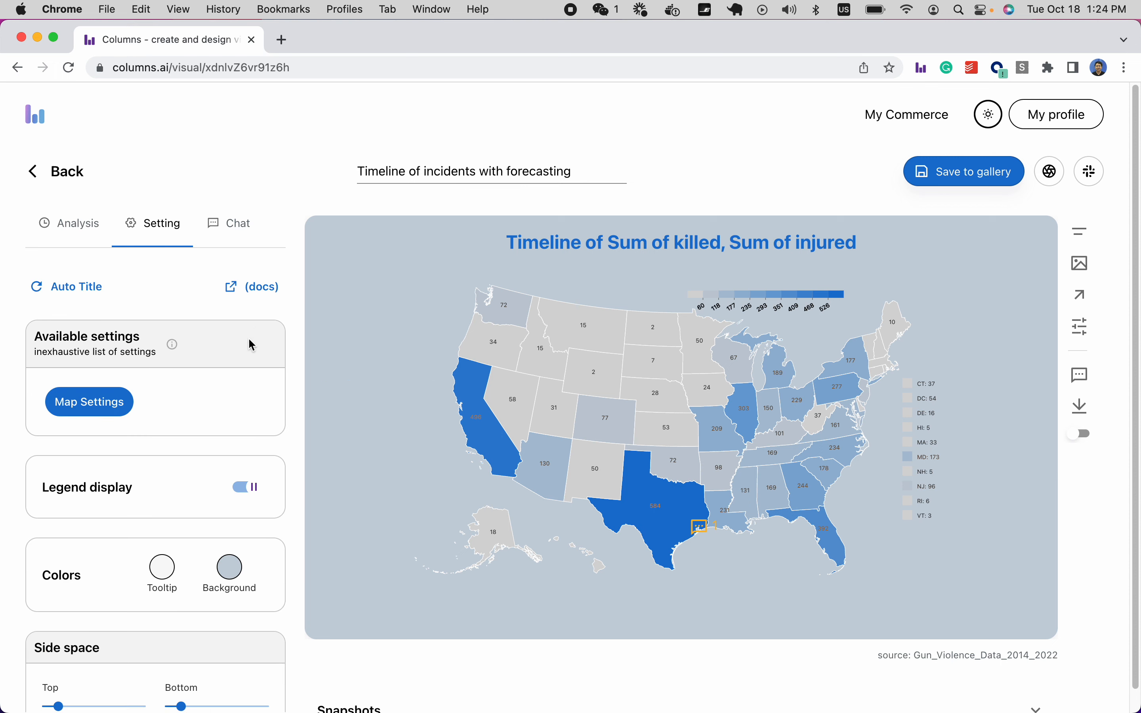
Switch on Hide all for the chat comment markers.
{"action": "left_click", "coordinate": [218, 226]}
{"action": "left_click", "coordinate": [250, 305]}
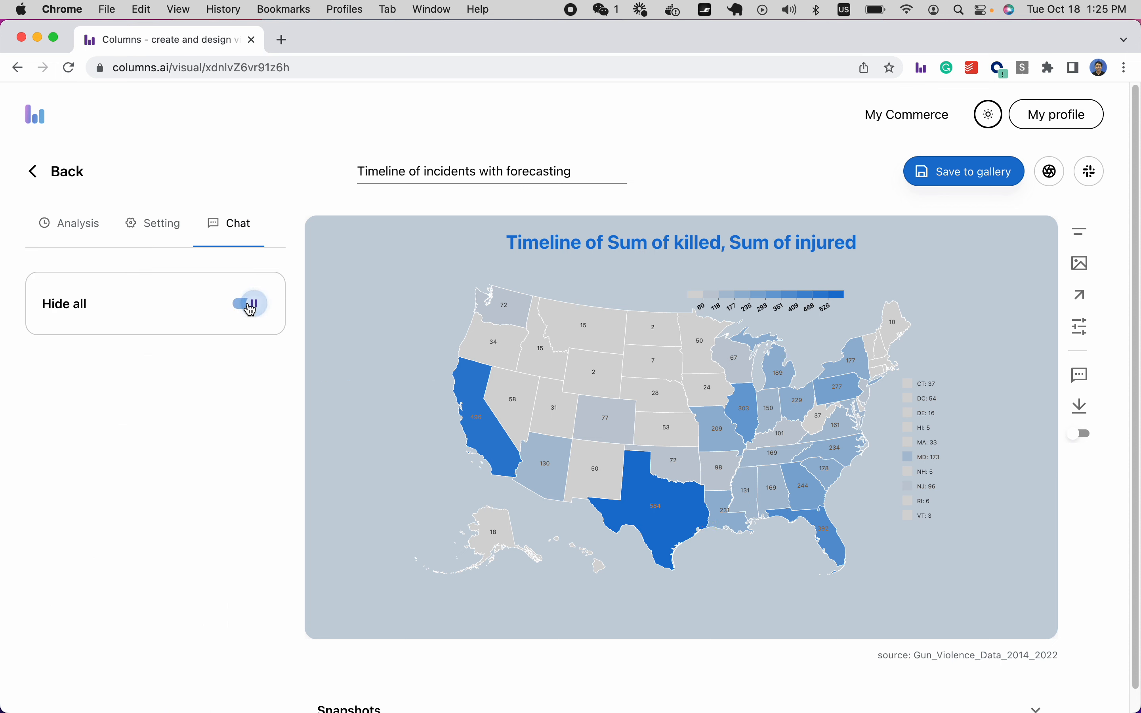
{"action": "left_click", "coordinate": [73, 230]}
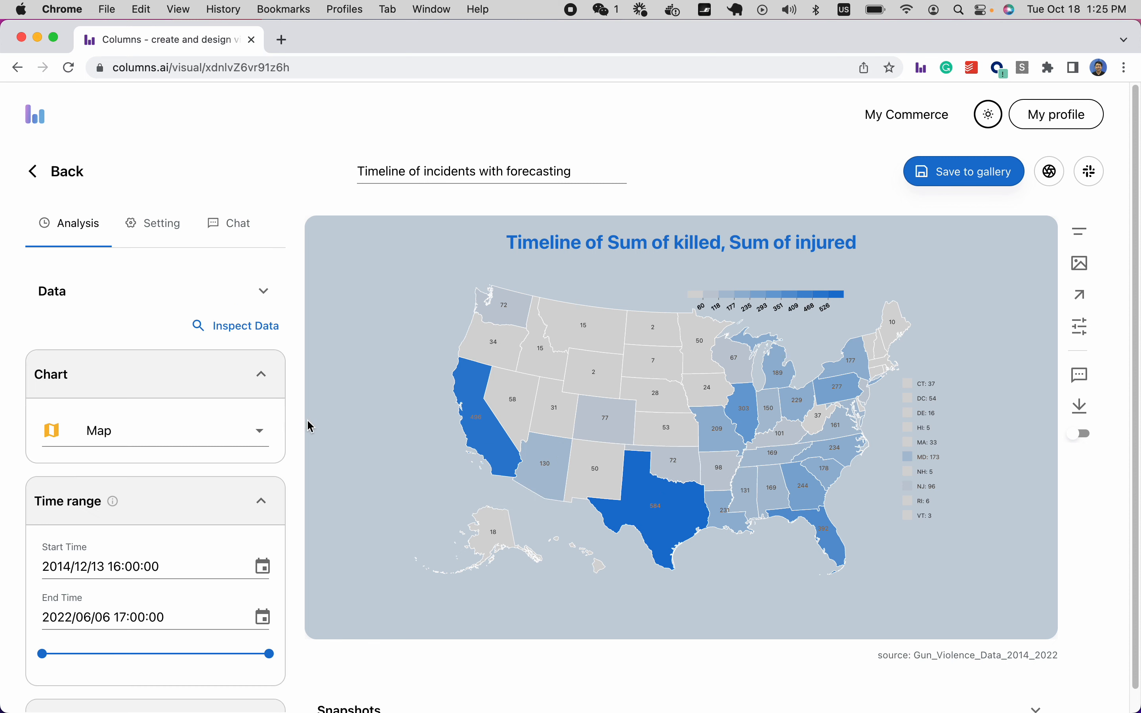
Start a filter on the state dimension using the 'is not in' operator.
{"action": "scroll", "coordinate": [152, 414], "scroll_direction": "down", "scroll_amount": 5}
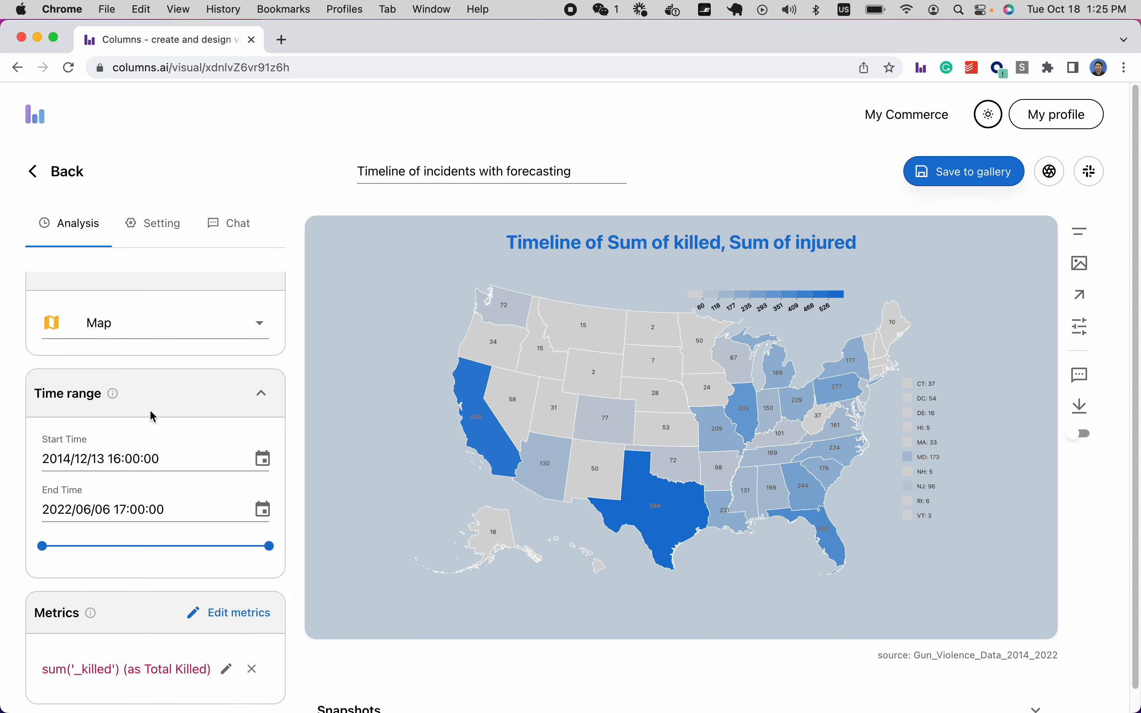
{"action": "scroll", "coordinate": [151, 416], "scroll_direction": "down", "scroll_amount": 7}
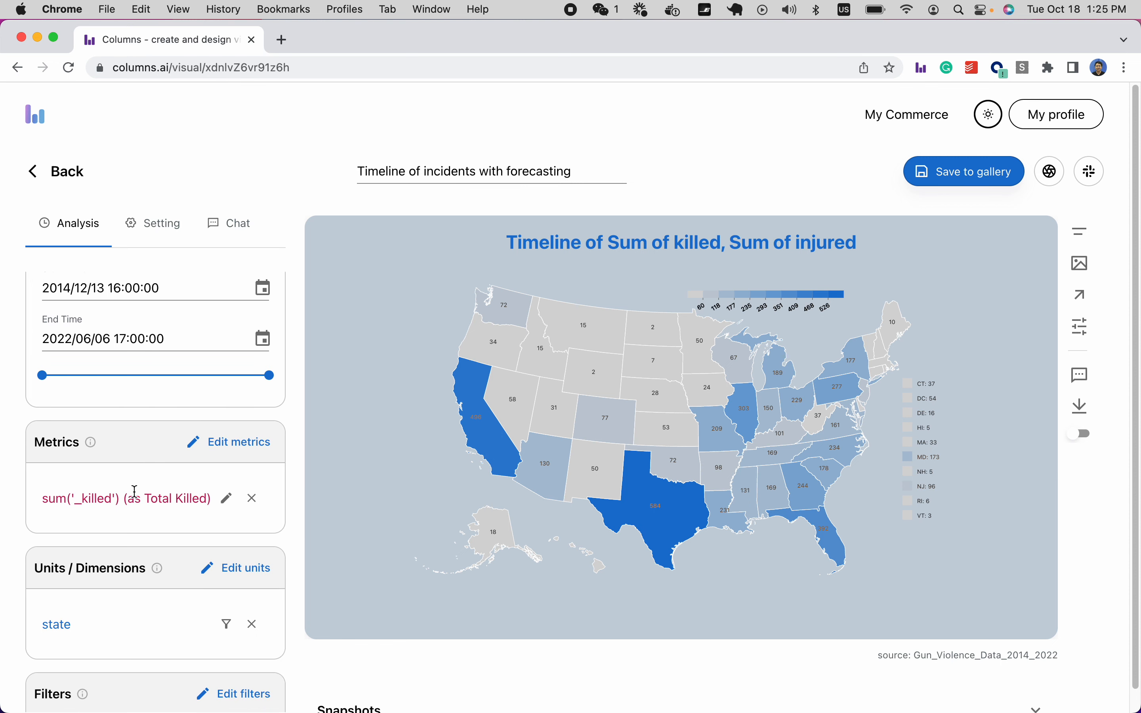
{"action": "scroll", "coordinate": [137, 644], "scroll_direction": "down", "scroll_amount": 4}
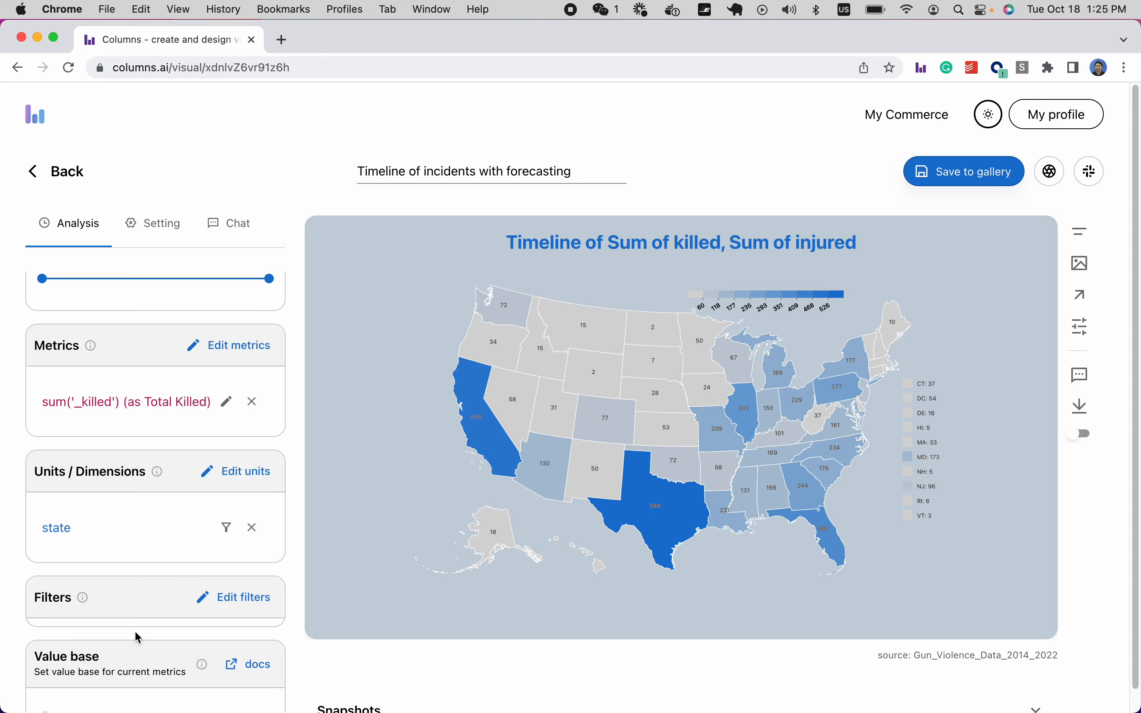
{"action": "scroll", "coordinate": [138, 638], "scroll_direction": "down", "scroll_amount": 3}
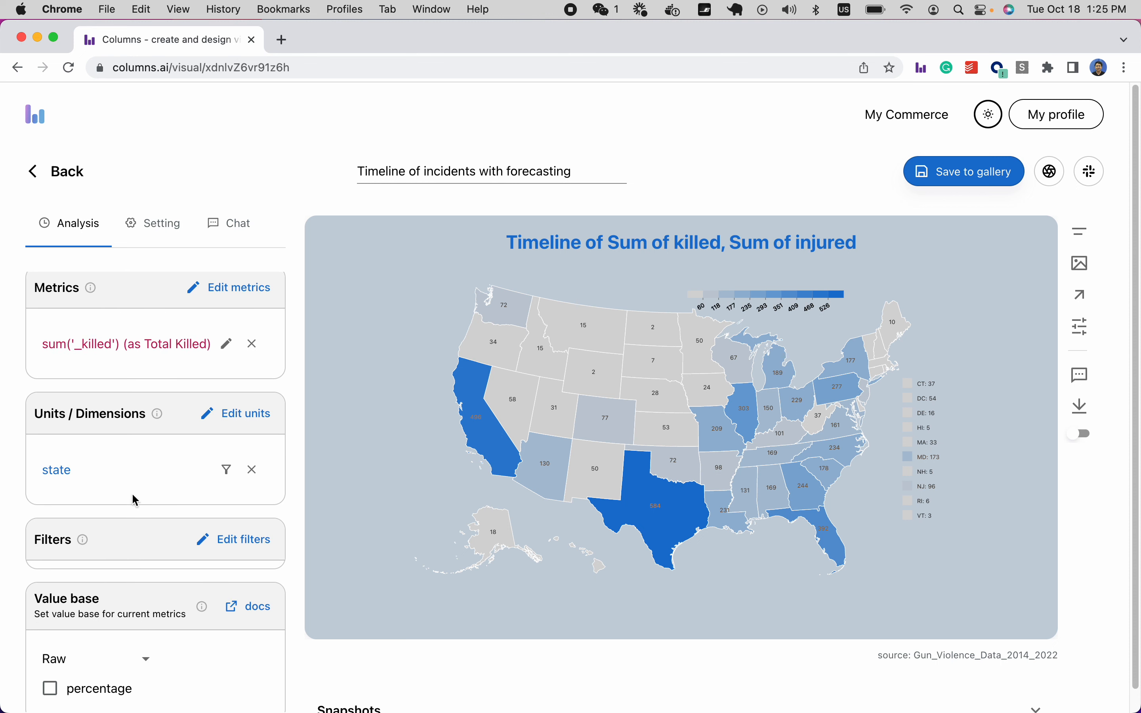
{"action": "left_click", "coordinate": [227, 474]}
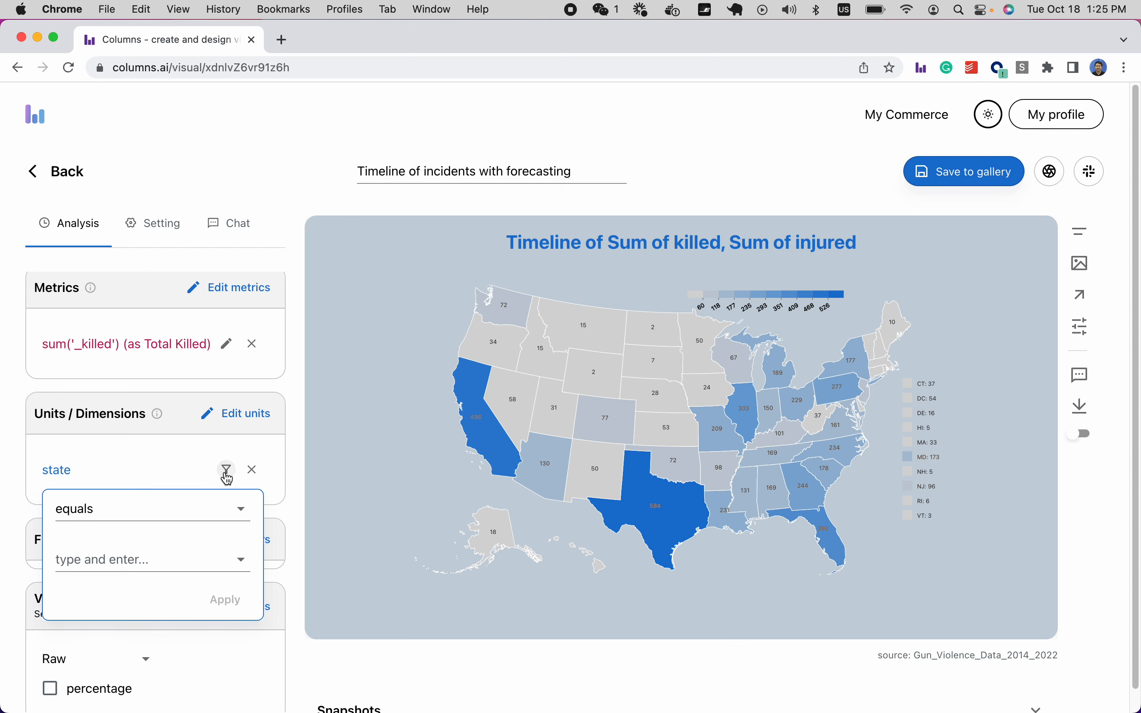
{"action": "left_click", "coordinate": [112, 519]}
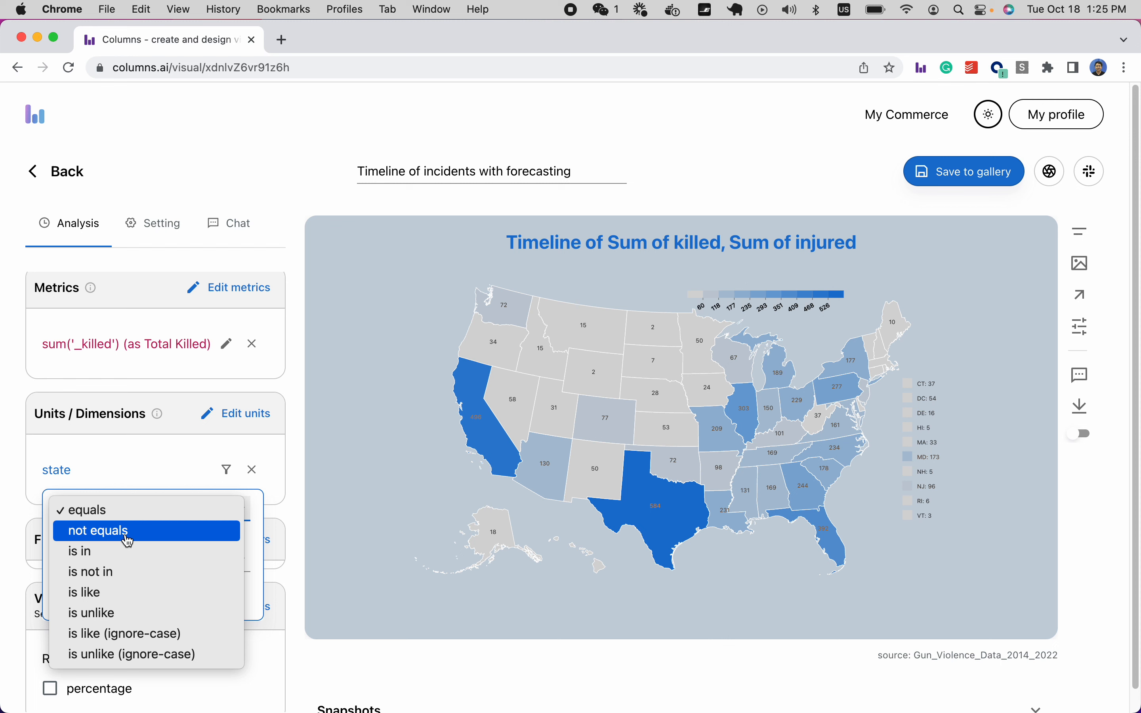
{"action": "left_click", "coordinate": [130, 583]}
Exclude Michigan and Maryland in the state filter and apply it.
{"action": "left_click", "coordinate": [124, 561]}
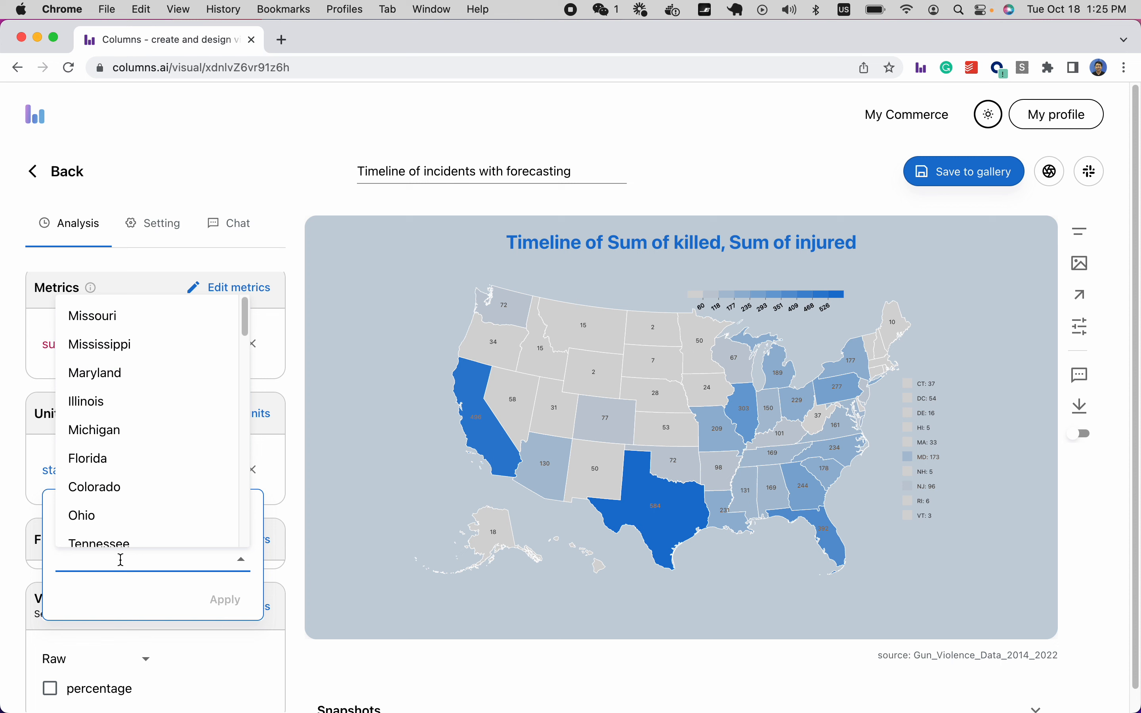
{"action": "left_click", "coordinate": [112, 437]}
{"action": "left_click", "coordinate": [151, 568]}
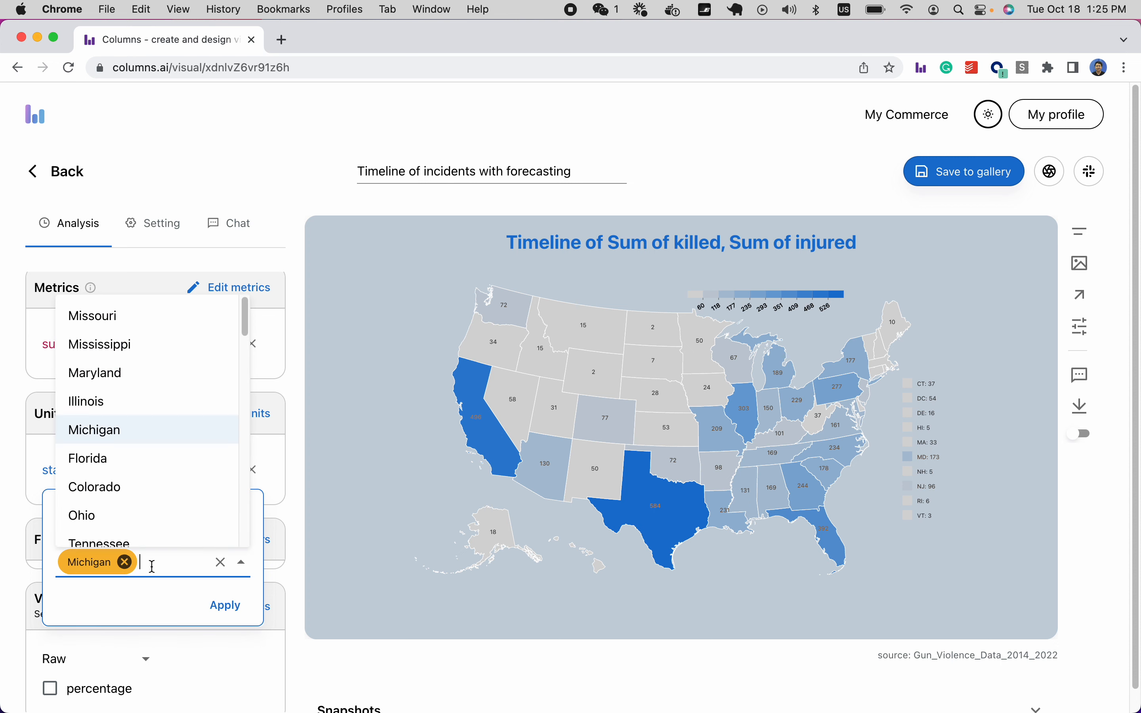
{"action": "left_click", "coordinate": [126, 383]}
{"action": "type", "text": "e"}
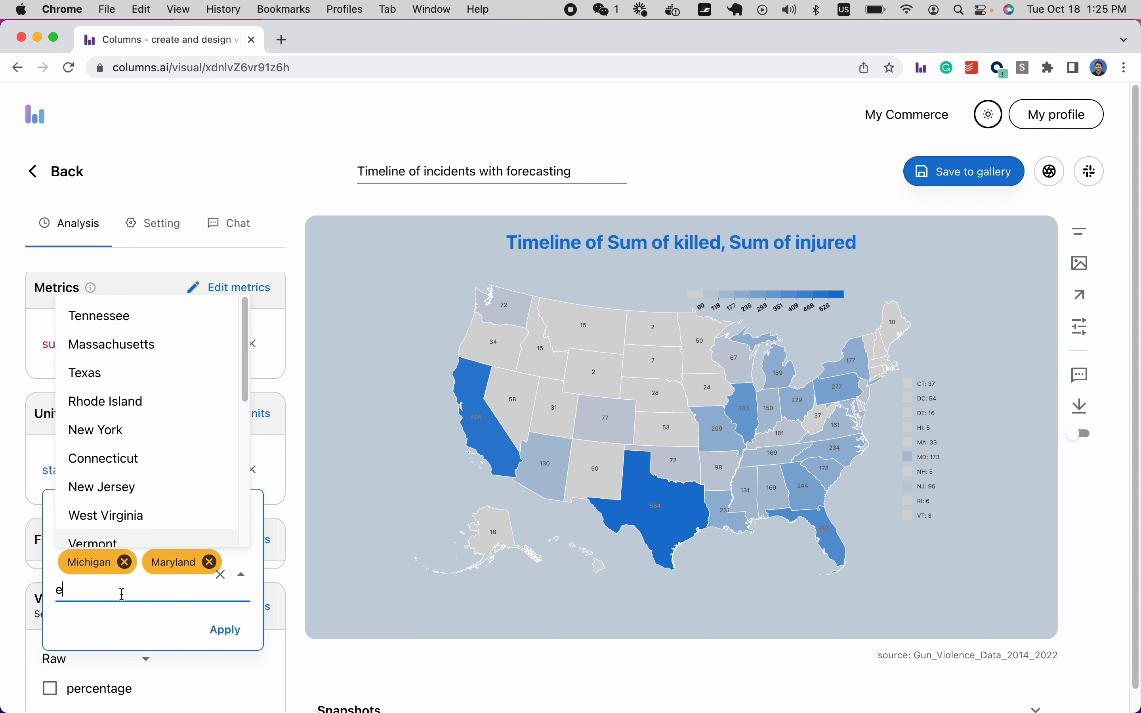
{"action": "key", "text": "BackSpace"}
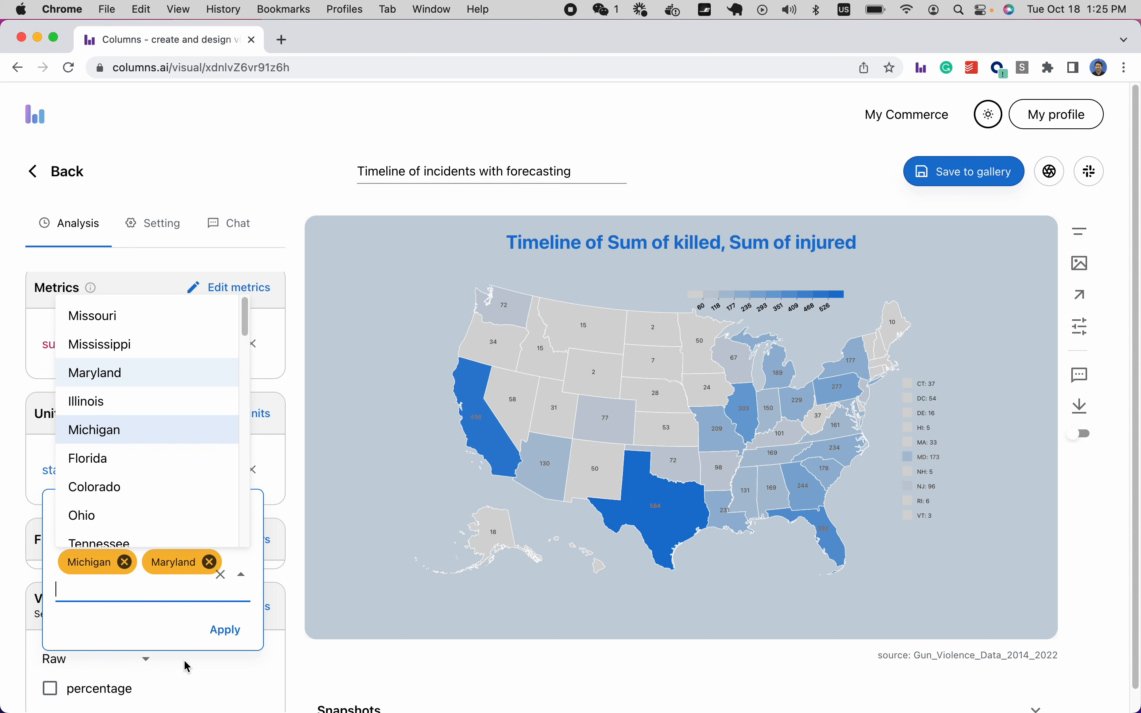
{"action": "left_click", "coordinate": [229, 634]}
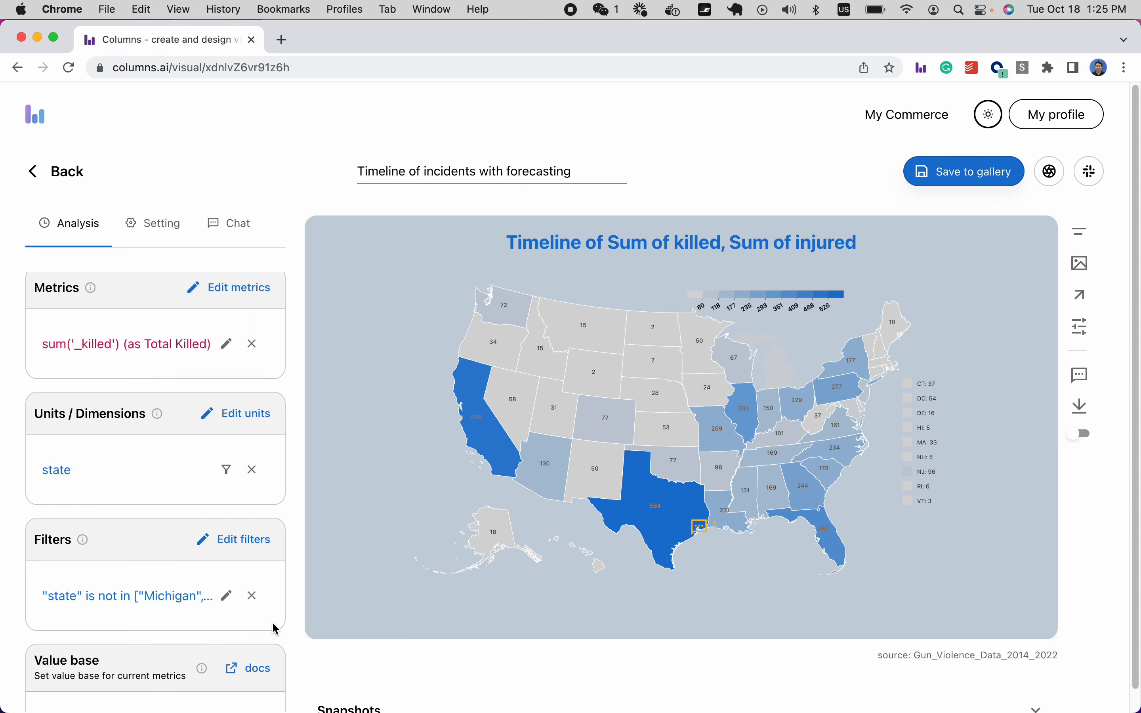
{"action": "scroll", "coordinate": [213, 508], "scroll_direction": "down", "scroll_amount": 2}
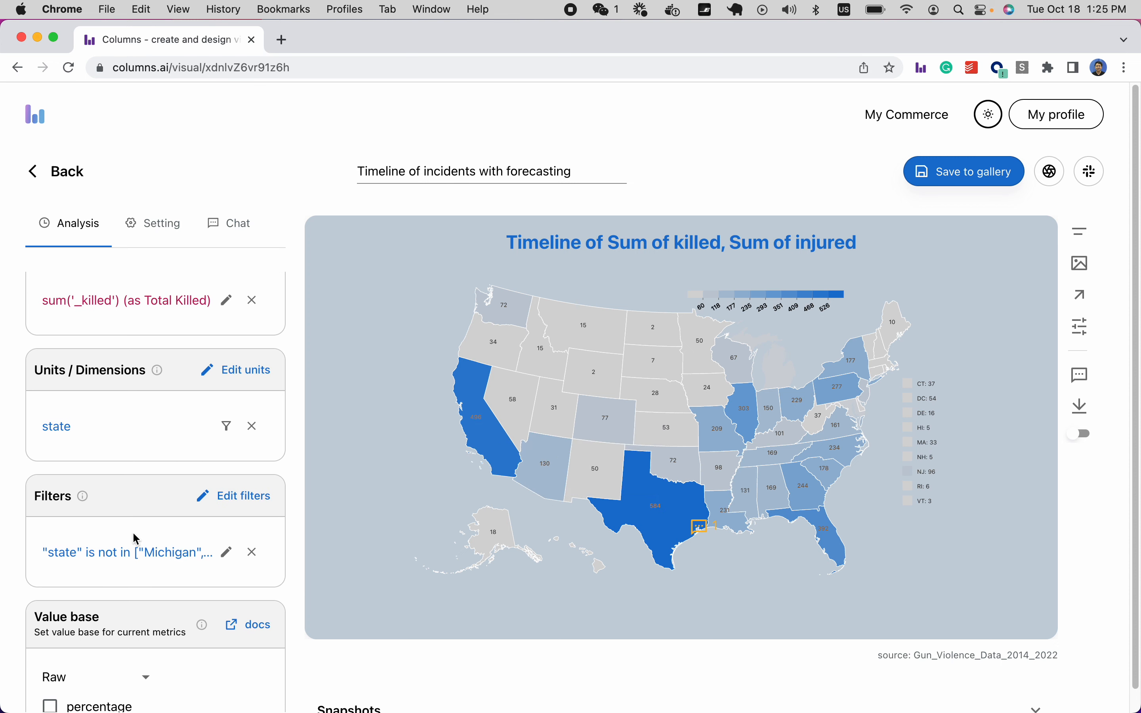
{"action": "scroll", "coordinate": [147, 535], "scroll_direction": "up", "scroll_amount": 5}
{"action": "scroll", "coordinate": [149, 535], "scroll_direction": "up", "scroll_amount": 5}
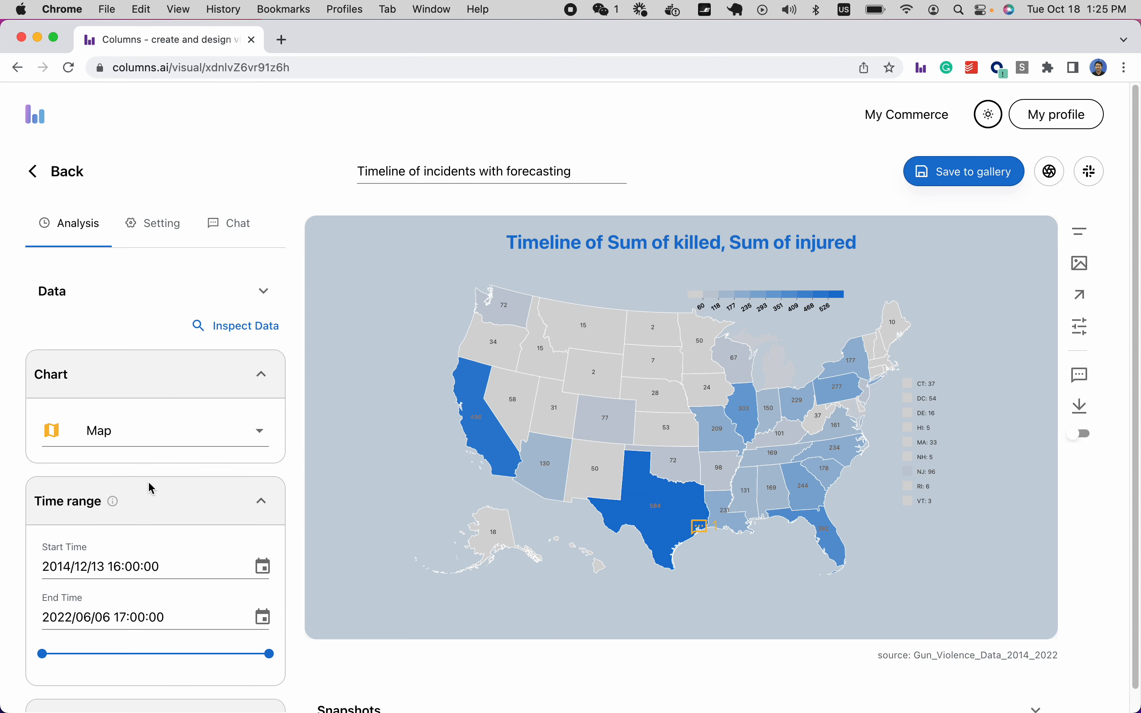
In Map Settings, preview the map as bubbles and then as spikes.
{"action": "left_click", "coordinate": [153, 230]}
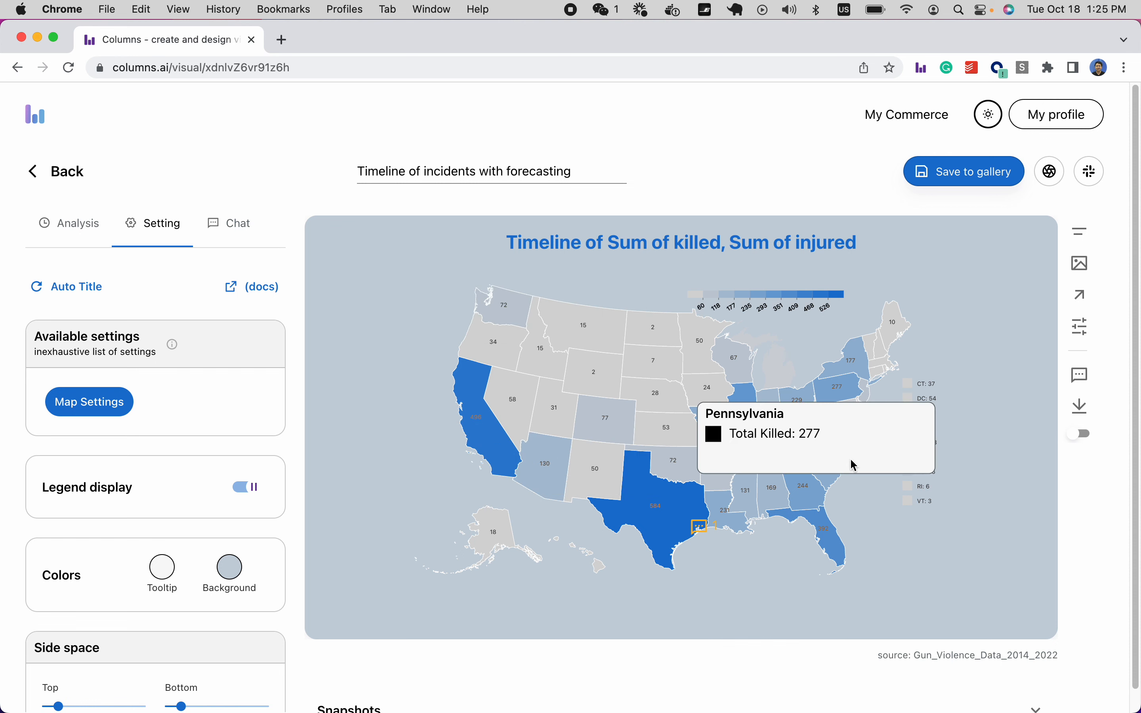
{"action": "left_click", "coordinate": [96, 406]}
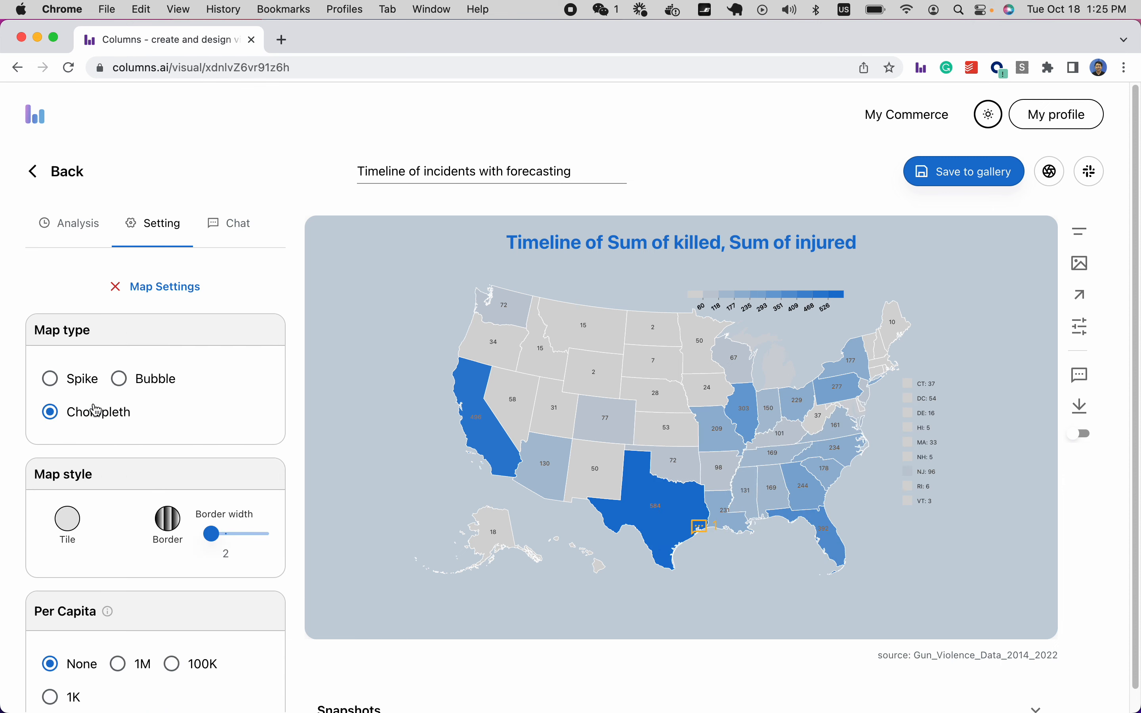
{"action": "scroll", "coordinate": [97, 410], "scroll_direction": "down", "scroll_amount": 3}
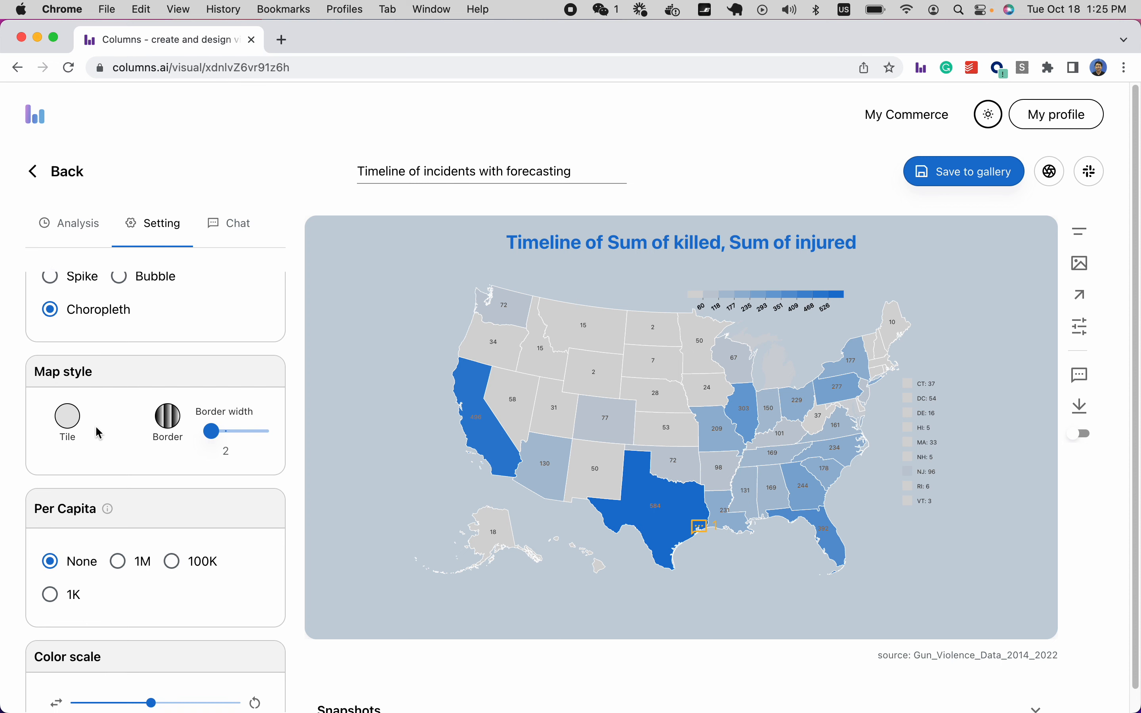
{"action": "scroll", "coordinate": [92, 471], "scroll_direction": "up", "scroll_amount": 3}
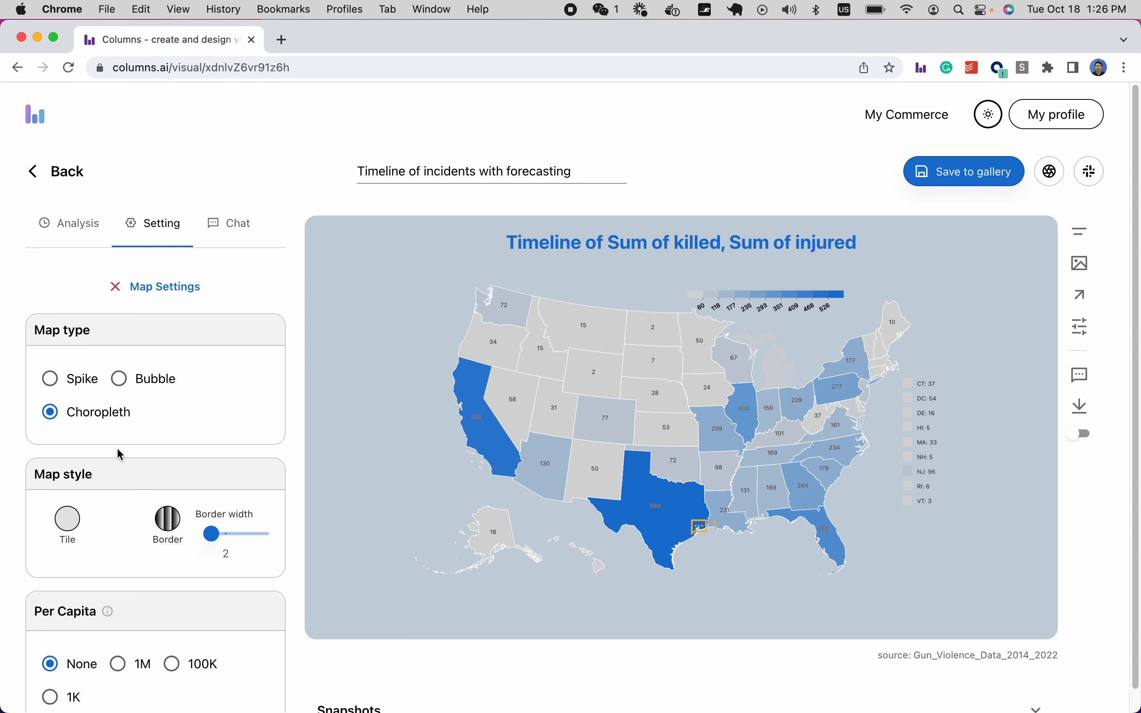
{"action": "left_click", "coordinate": [147, 387]}
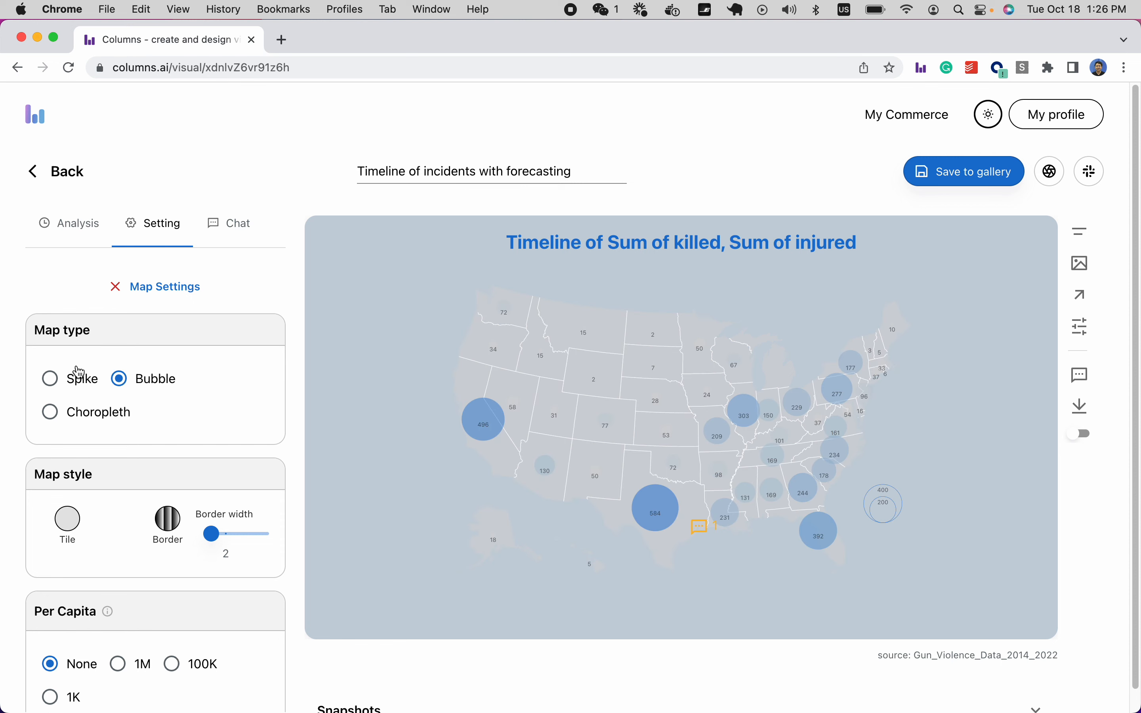
{"action": "left_click", "coordinate": [49, 377]}
Turn Hide all on for the map's comment markers.
{"action": "left_click", "coordinate": [231, 222]}
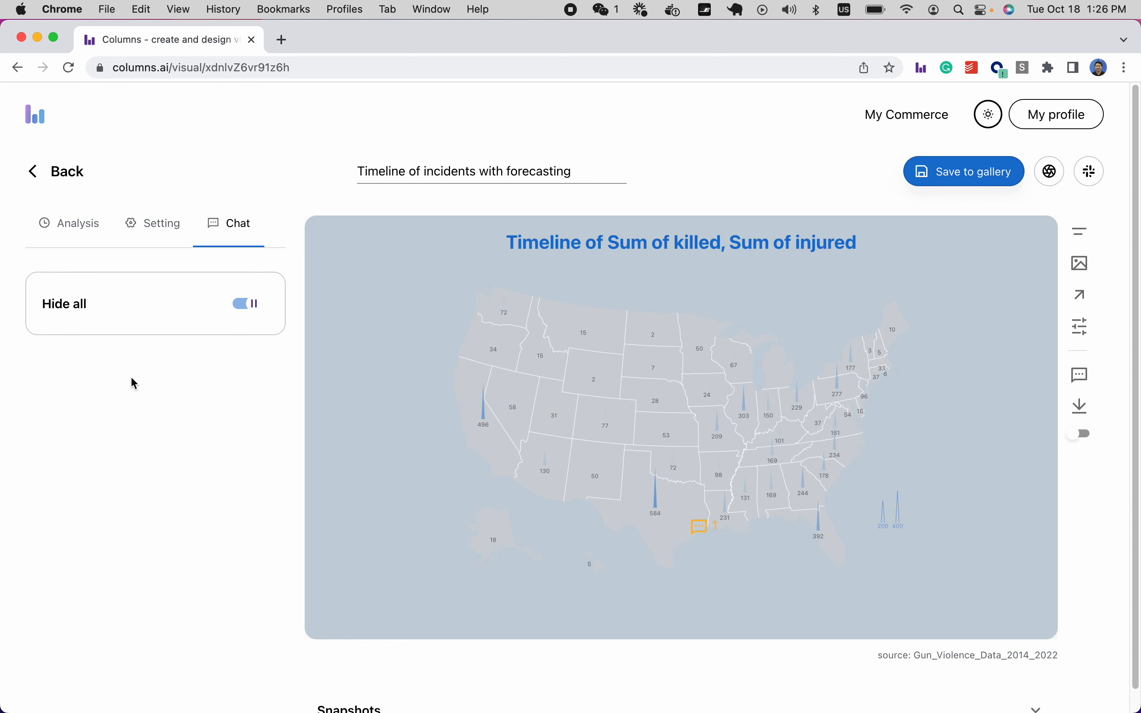
{"action": "left_click", "coordinate": [249, 307]}
{"action": "left_click", "coordinate": [250, 306]}
{"action": "left_click", "coordinate": [244, 304]}
Set the map style back to a shaded Choropleth in Map Settings.
{"action": "left_click", "coordinate": [150, 228]}
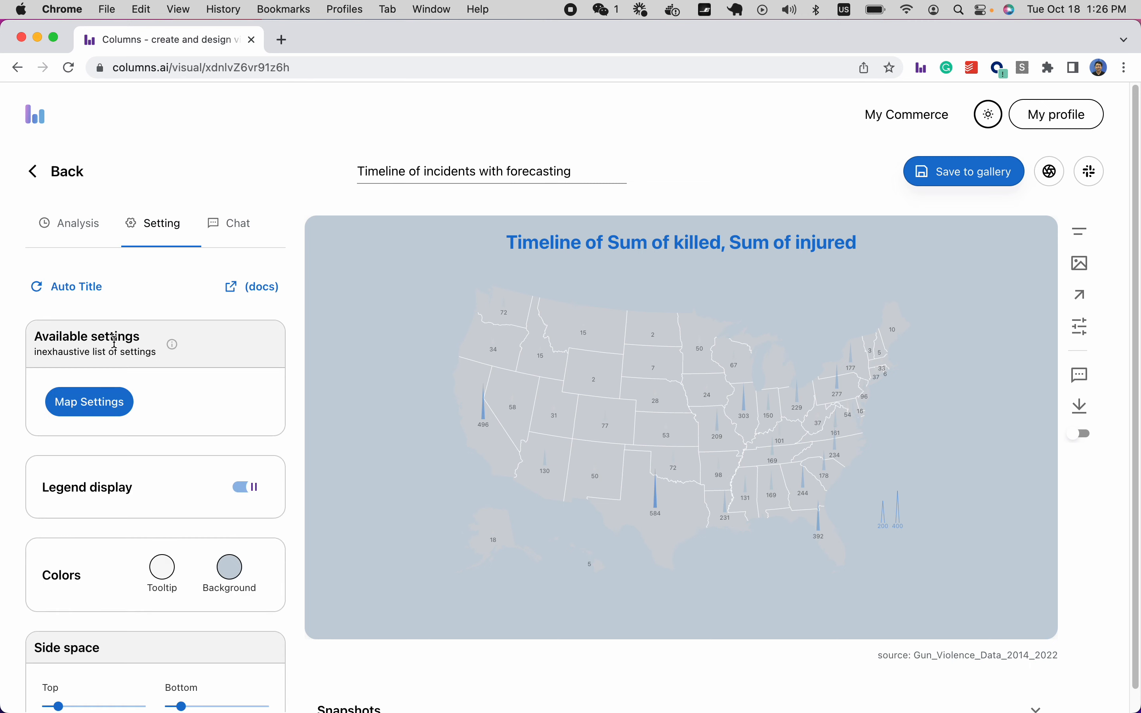
{"action": "left_click", "coordinate": [113, 404]}
{"action": "left_click", "coordinate": [133, 388]}
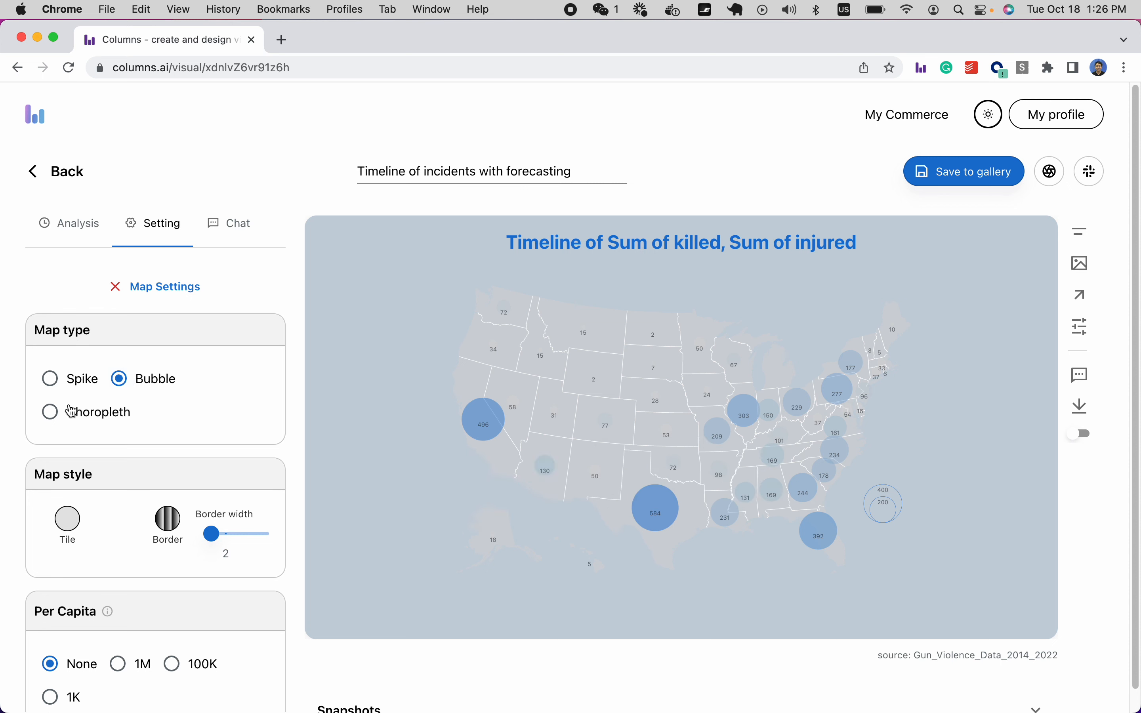
{"action": "left_click", "coordinate": [50, 412]}
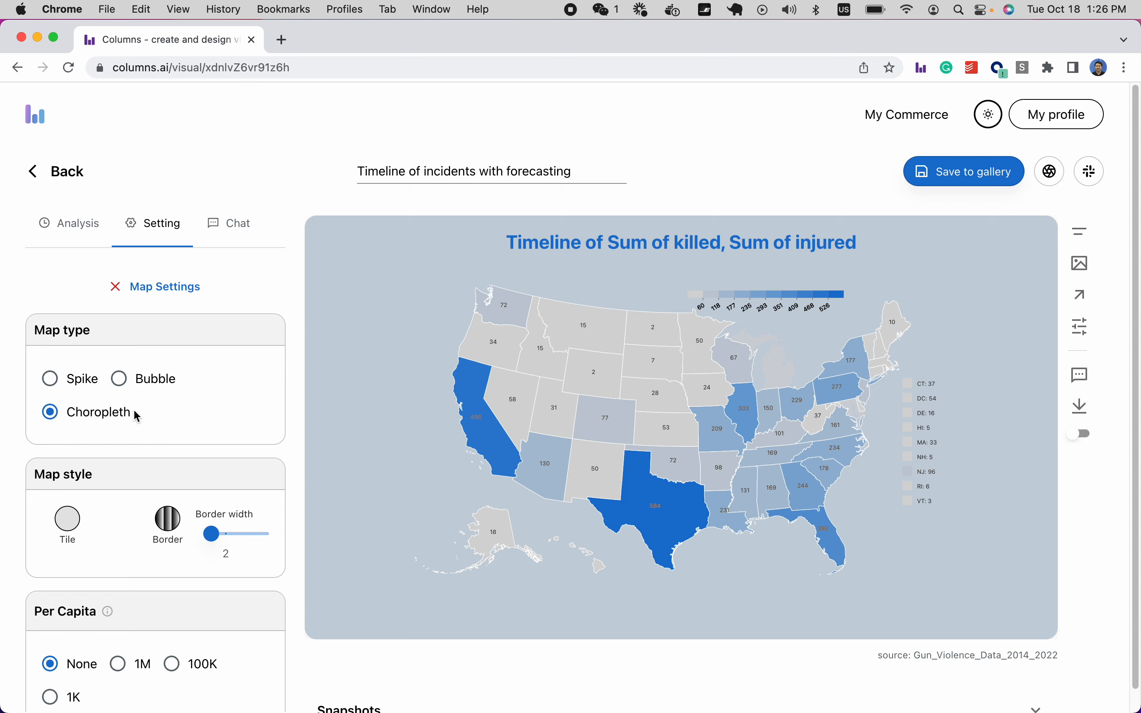
{"action": "scroll", "coordinate": [133, 413], "scroll_direction": "down", "scroll_amount": 3}
{"action": "scroll", "coordinate": [133, 416], "scroll_direction": "down", "scroll_amount": 3}
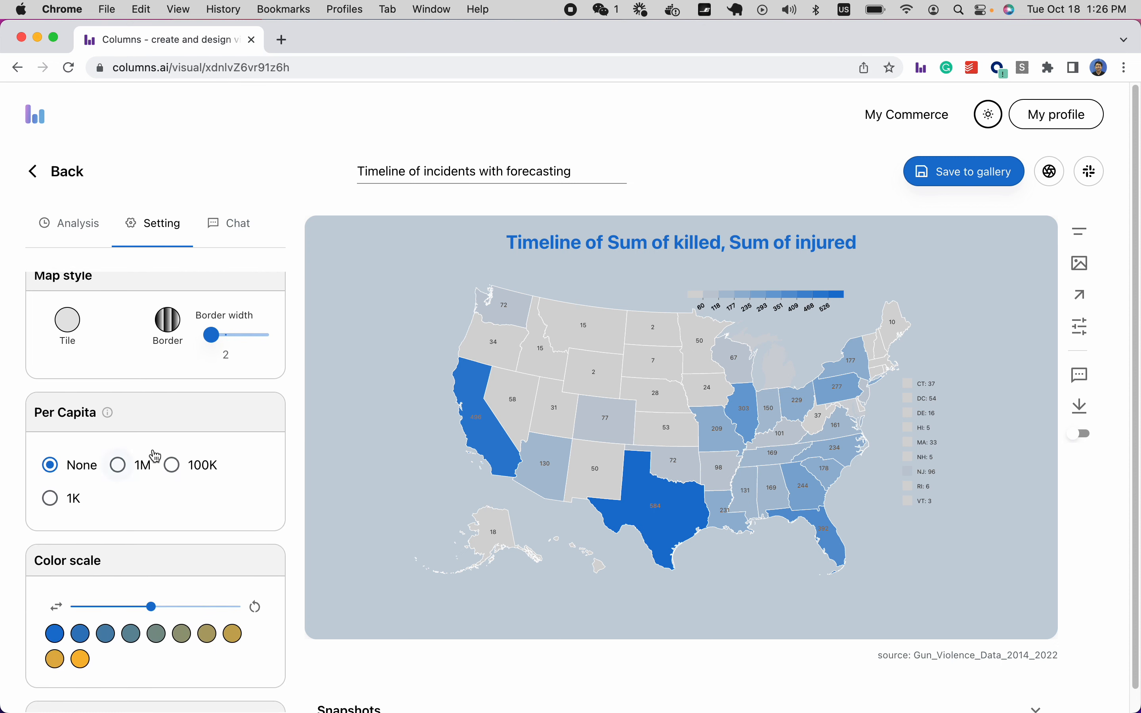
Set Per Capita to 1M so each state shows killed per 1 million people.
{"action": "scroll", "coordinate": [134, 492], "scroll_direction": "down", "scroll_amount": 1}
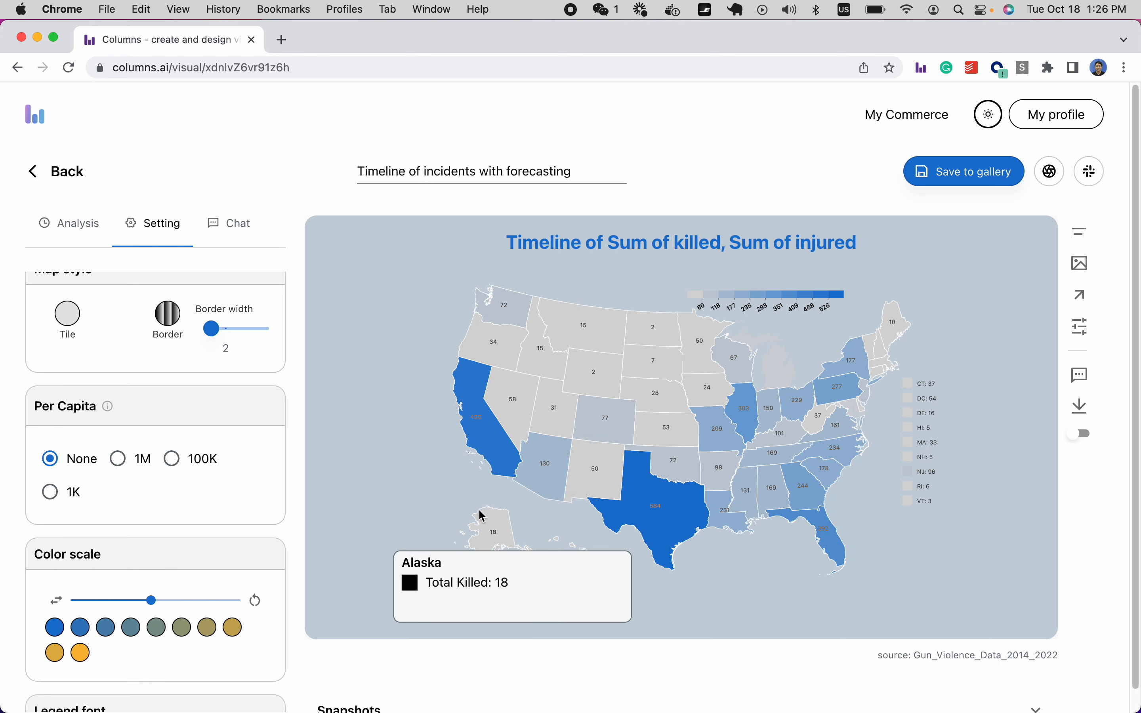
{"action": "left_click", "coordinate": [119, 470]}
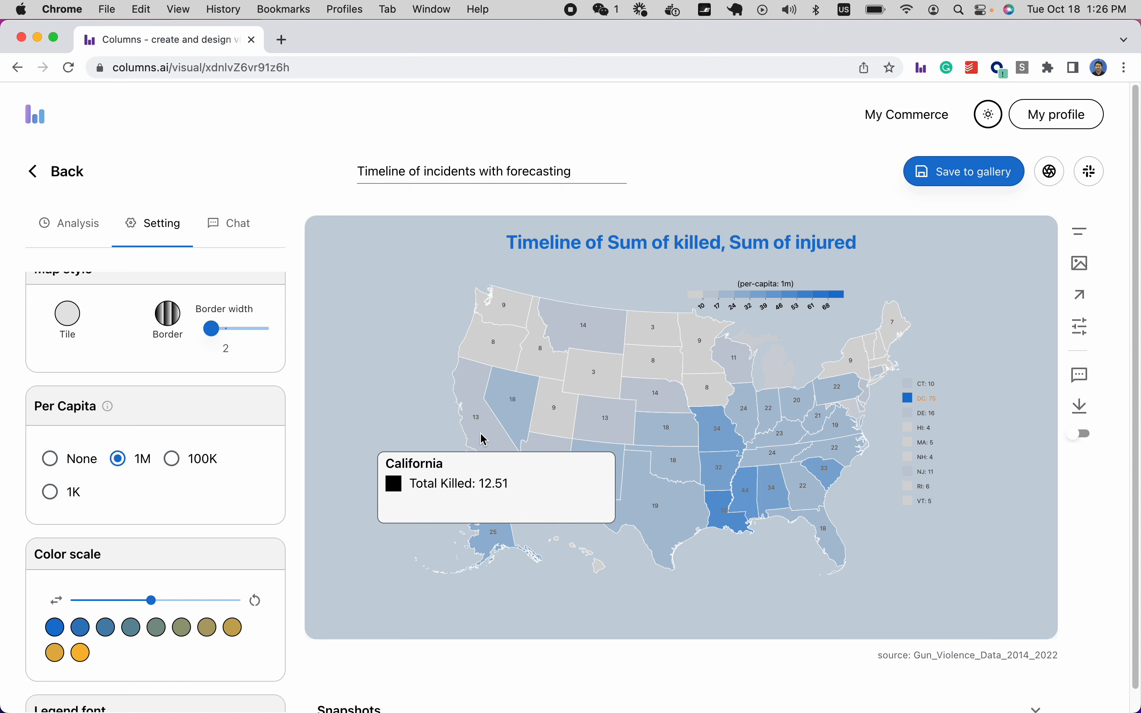
{"action": "left_click", "coordinate": [50, 458]}
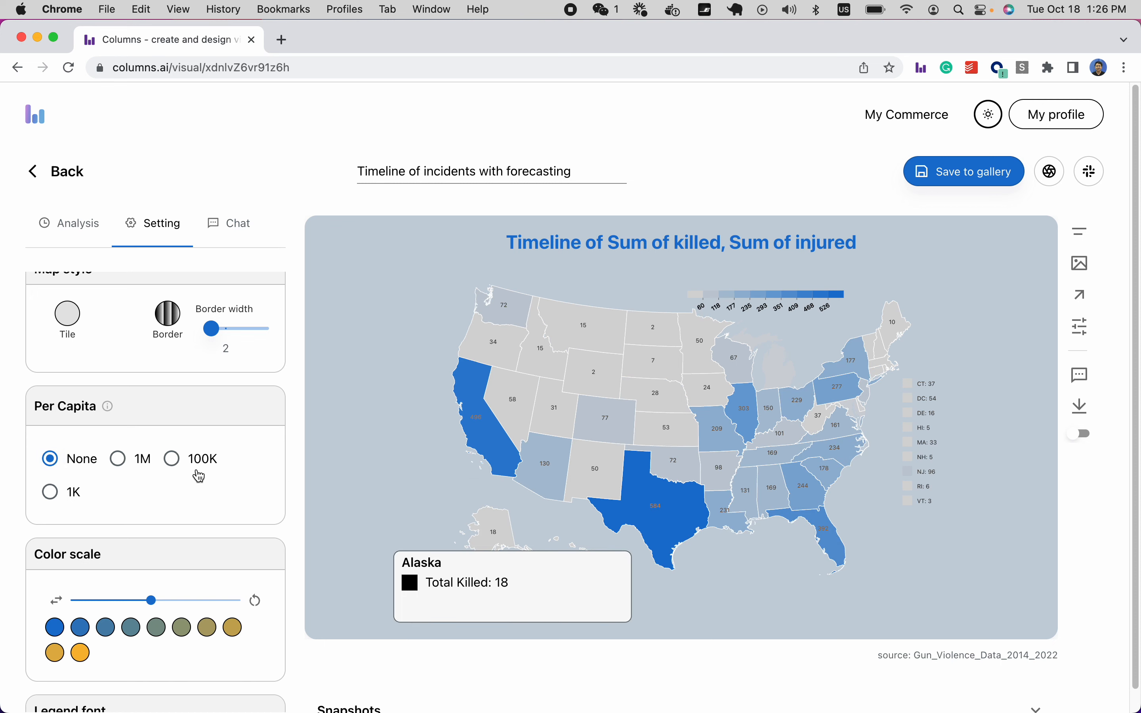
{"action": "left_click", "coordinate": [118, 458]}
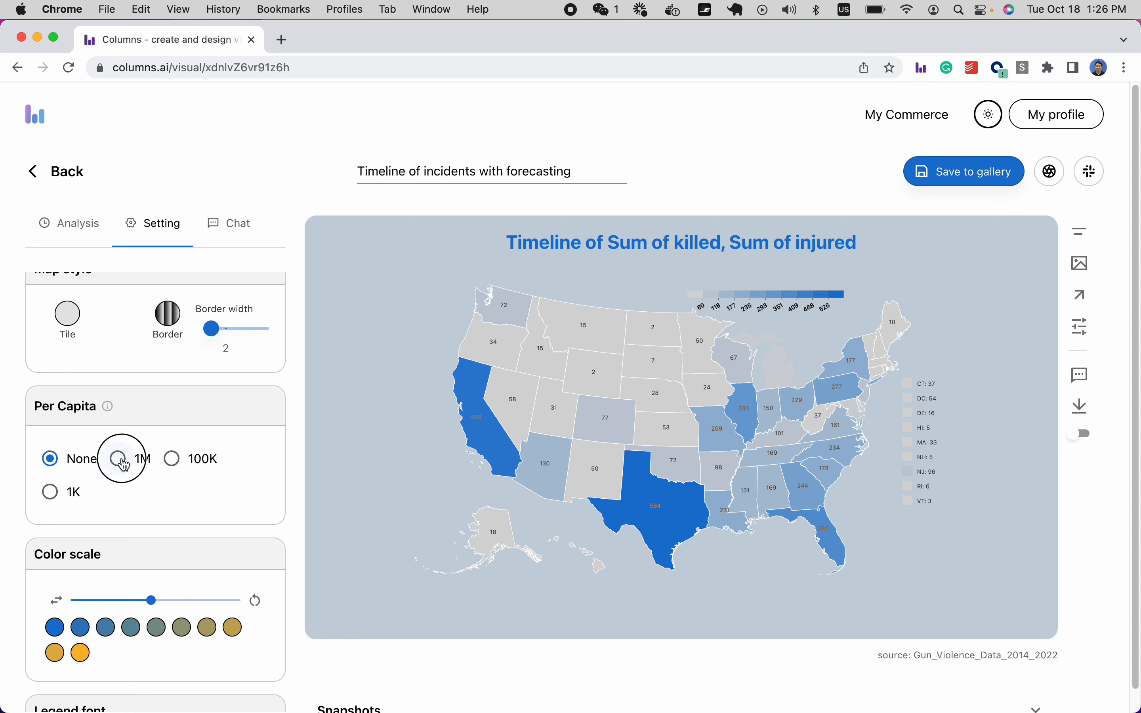
{"action": "scroll", "coordinate": [141, 466], "scroll_direction": "down", "scroll_amount": 3}
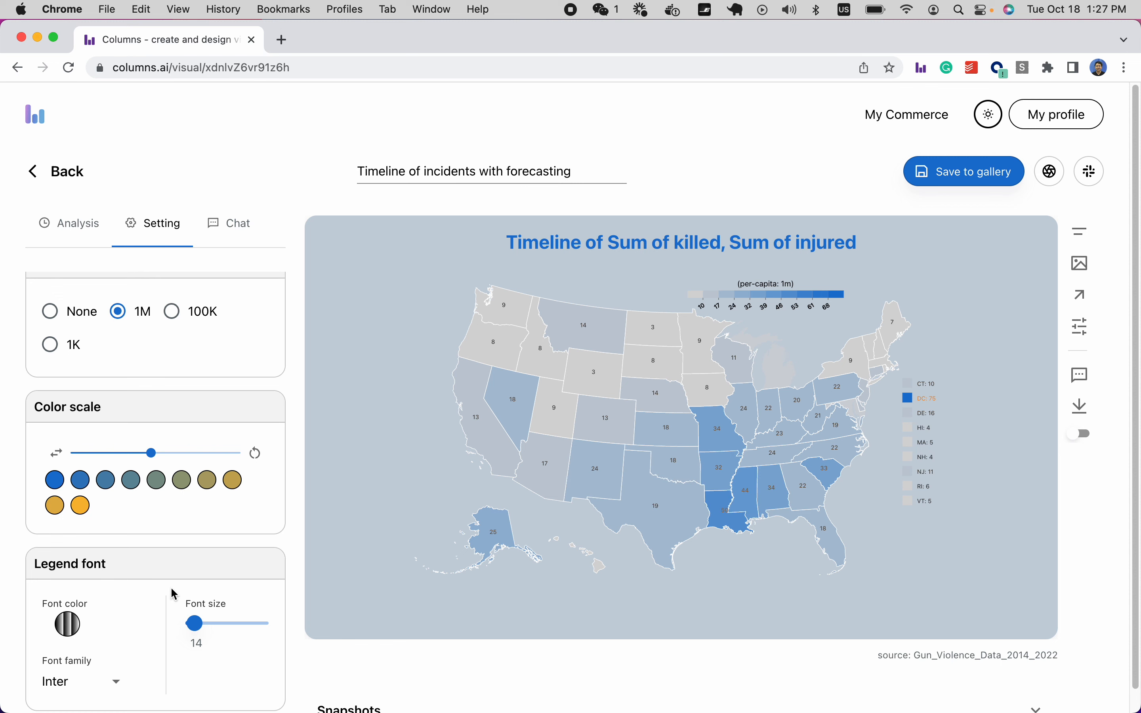
{"action": "scroll", "coordinate": [140, 548], "scroll_direction": "up", "scroll_amount": 1}
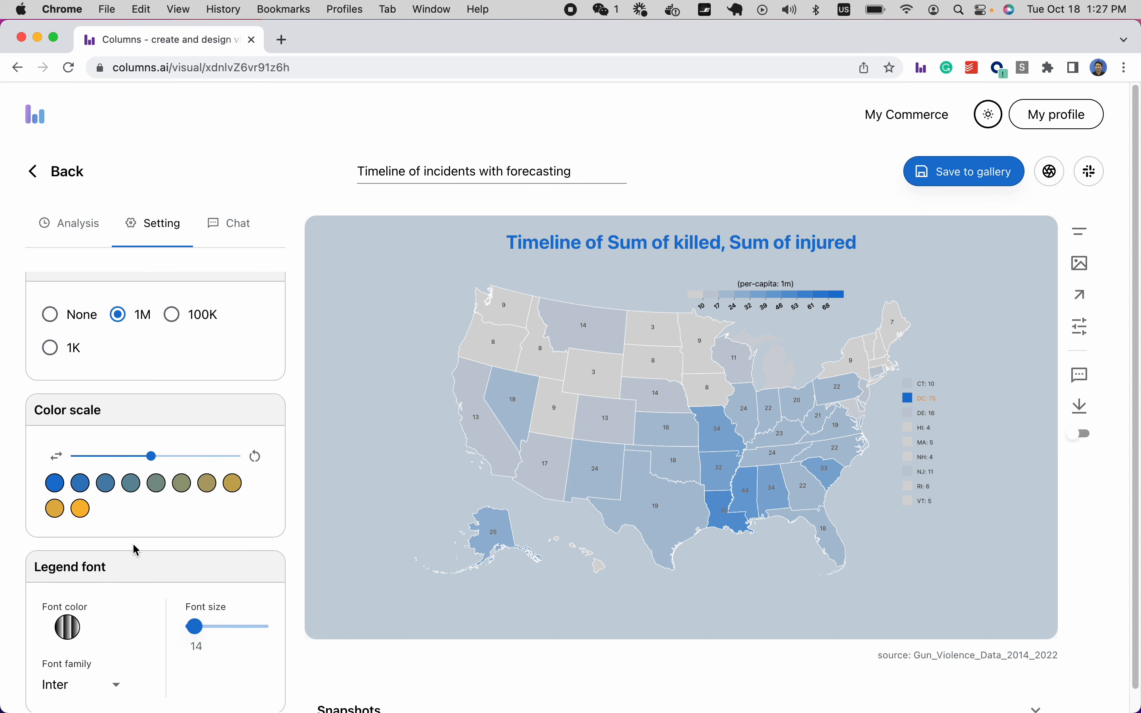
{"action": "left_click", "coordinate": [81, 512]}
Recolour the scale from pale grey (#b5bfc9) at the low end to crimson at the high end.
{"action": "left_click", "coordinate": [142, 570]}
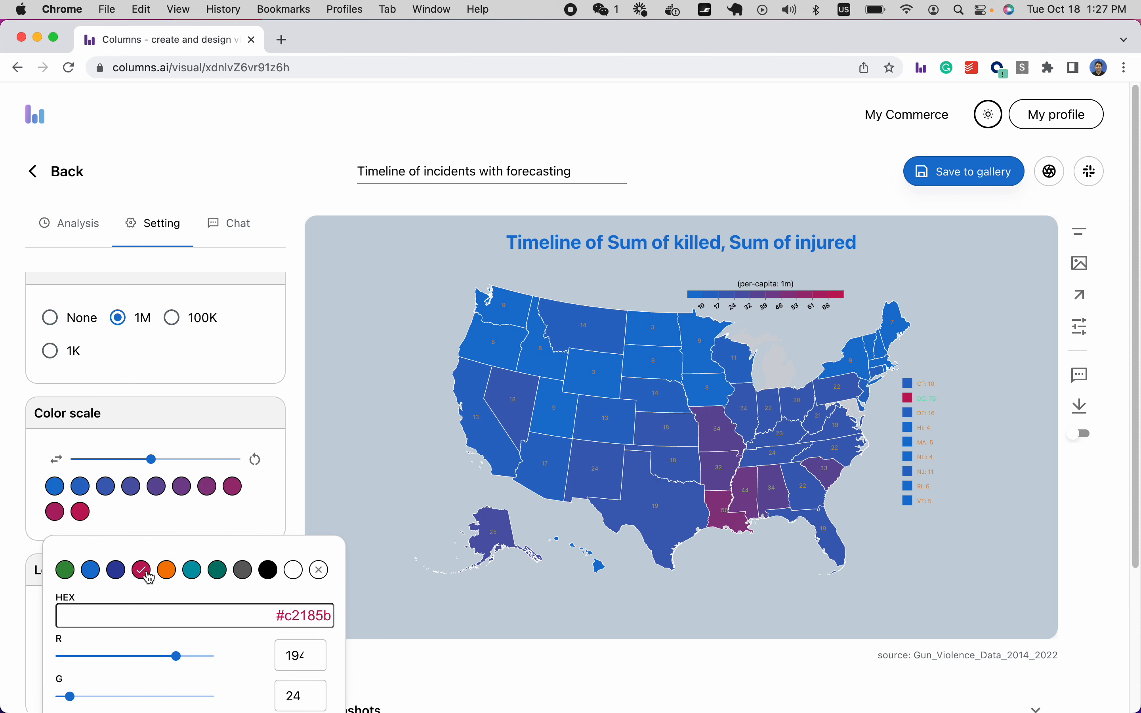
{"action": "left_click", "coordinate": [197, 523]}
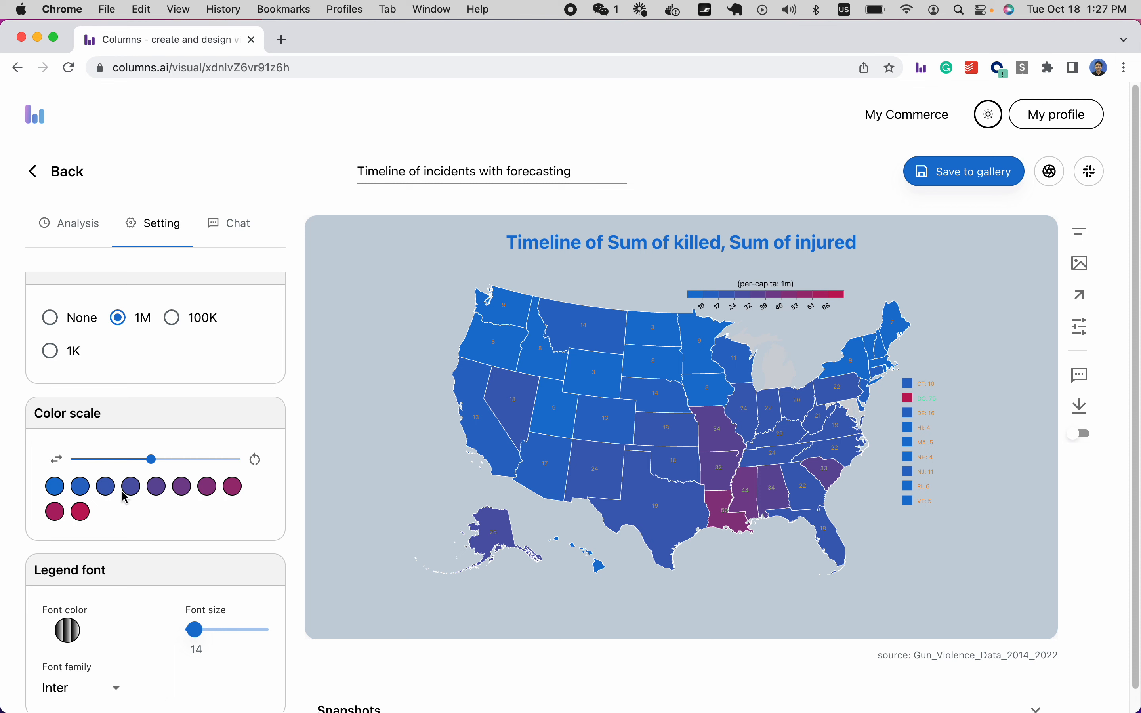
{"action": "left_click", "coordinate": [55, 493]}
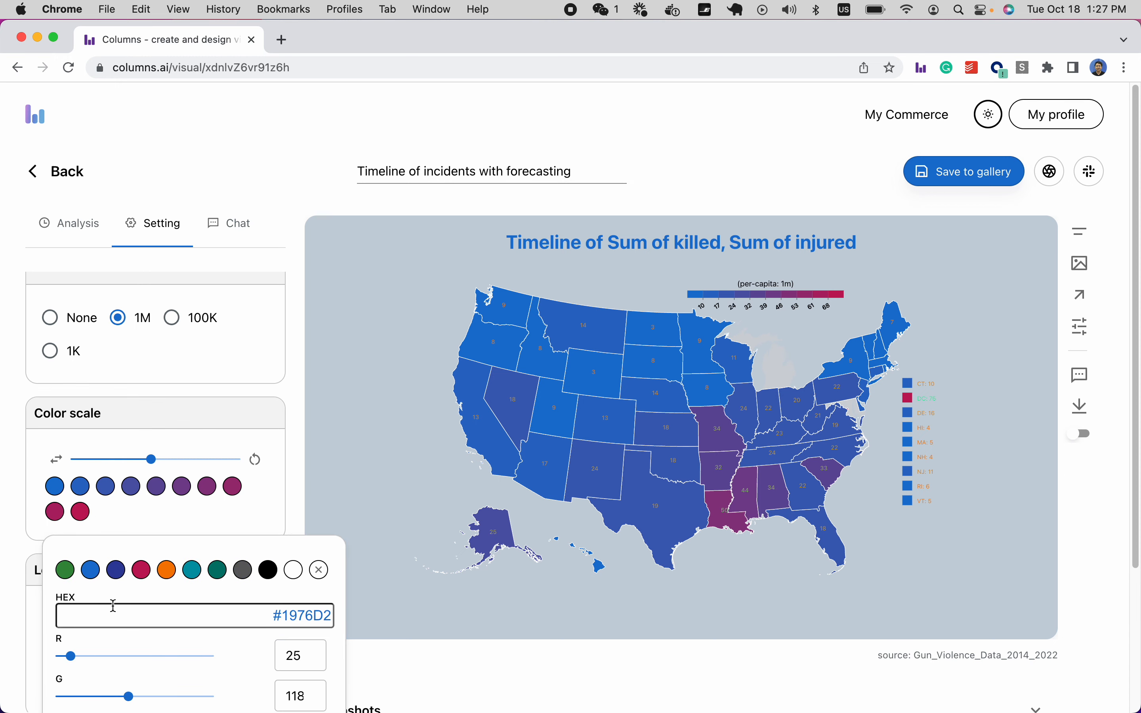
{"action": "scroll", "coordinate": [113, 606], "scroll_direction": "down", "scroll_amount": 3}
{"action": "left_click", "coordinate": [88, 646]}
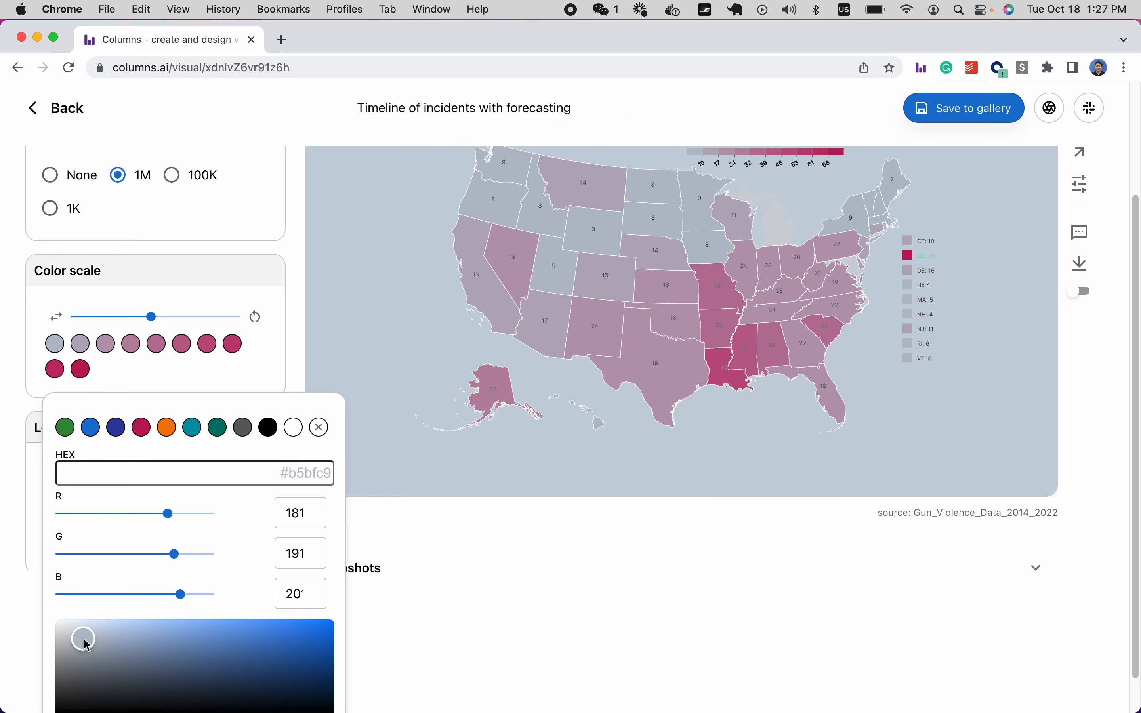
{"action": "scroll", "coordinate": [190, 374], "scroll_direction": "up", "scroll_amount": 3}
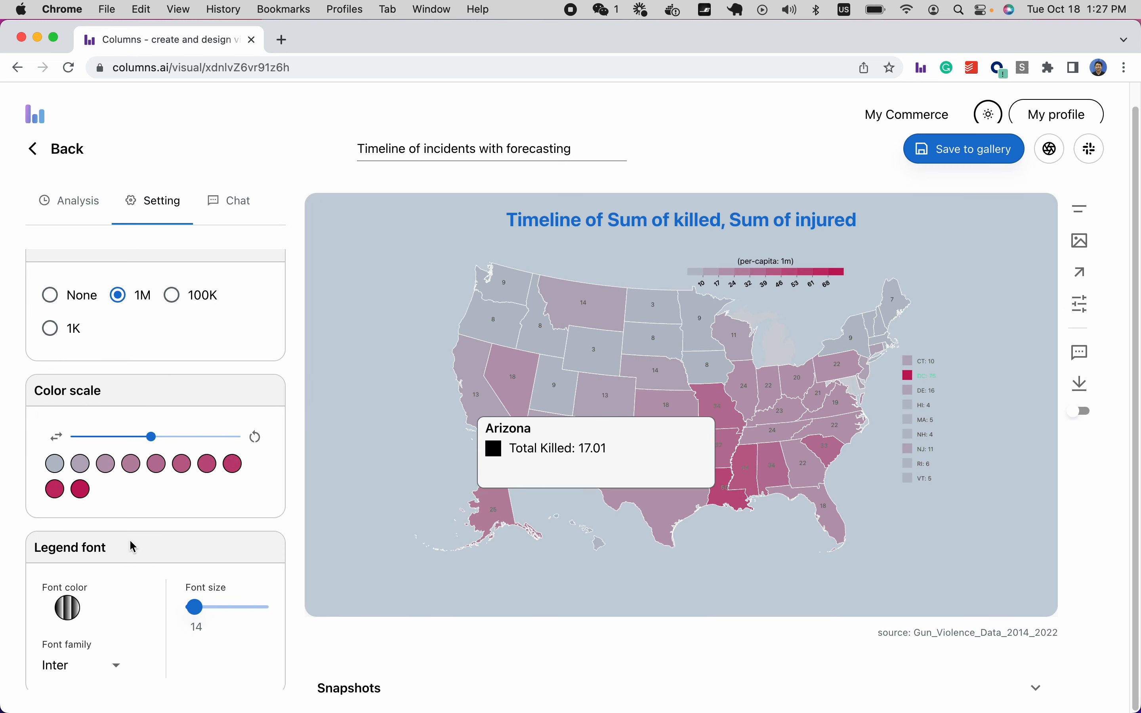
{"action": "scroll", "coordinate": [164, 507], "scroll_direction": "down", "scroll_amount": 4}
{"action": "scroll", "coordinate": [165, 507], "scroll_direction": "up", "scroll_amount": 9}
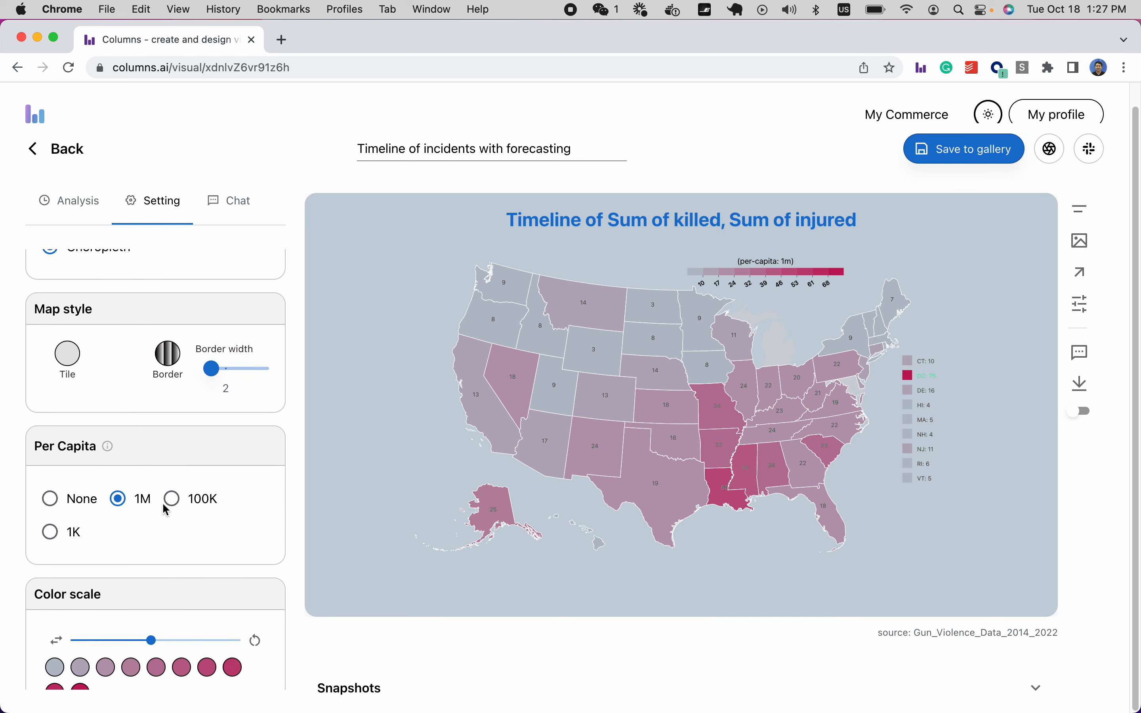
{"action": "scroll", "coordinate": [187, 532], "scroll_direction": "down", "scroll_amount": 11}
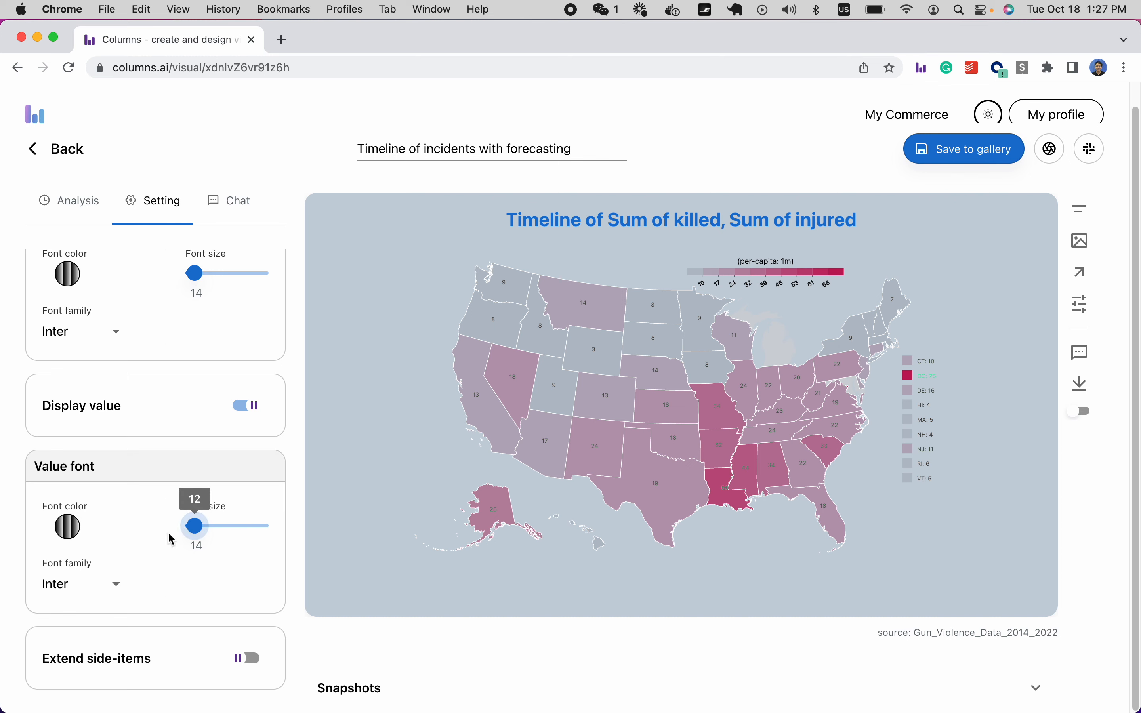
{"action": "scroll", "coordinate": [221, 636], "scroll_direction": "up", "scroll_amount": 12}
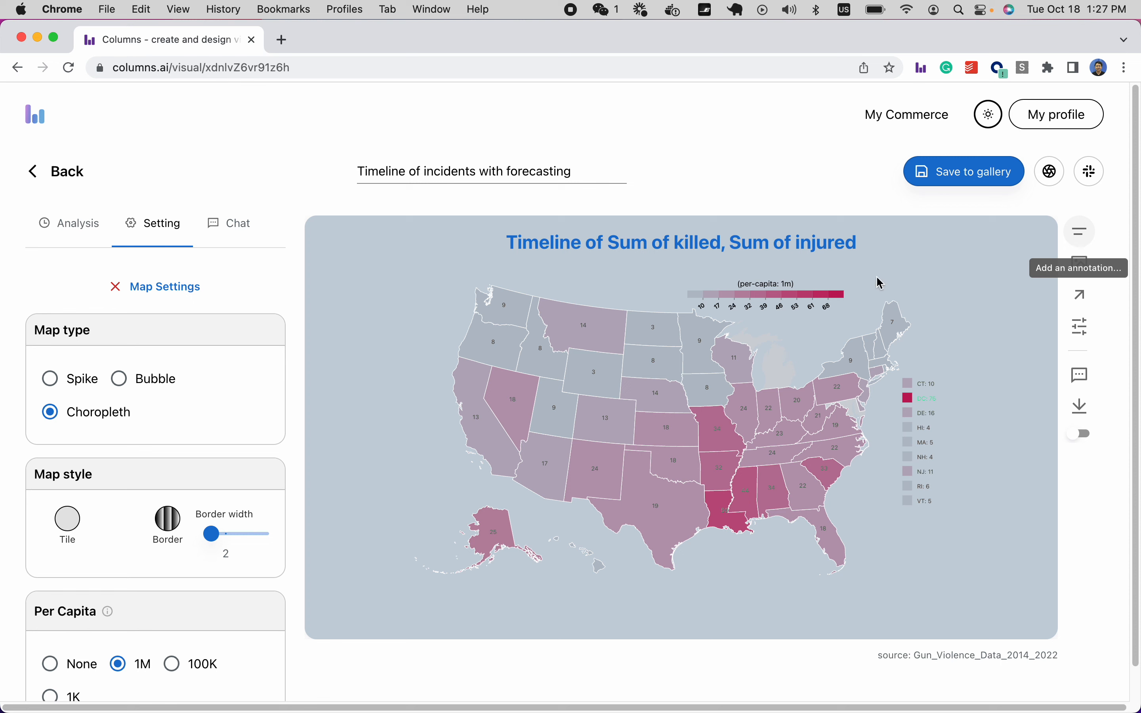
Use Auto Title to make the heading 'Total killed by State' and select the visual name.
{"action": "left_click", "coordinate": [161, 287]}
{"action": "left_click", "coordinate": [642, 248]}
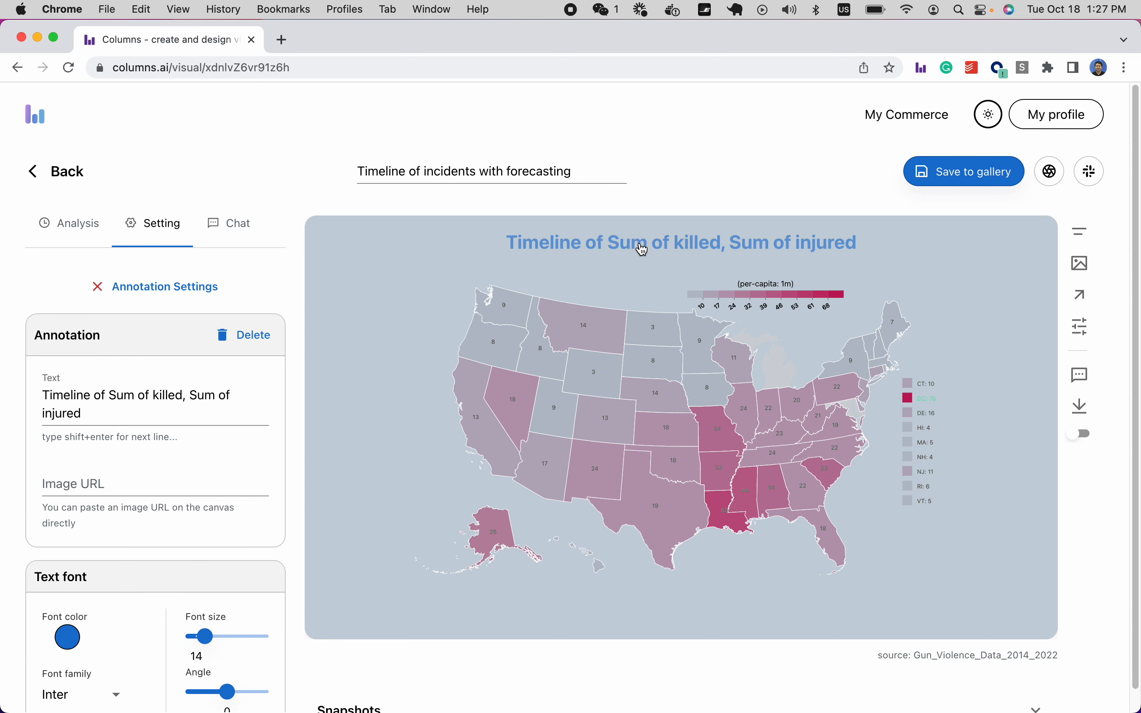
{"action": "left_click", "coordinate": [163, 289]}
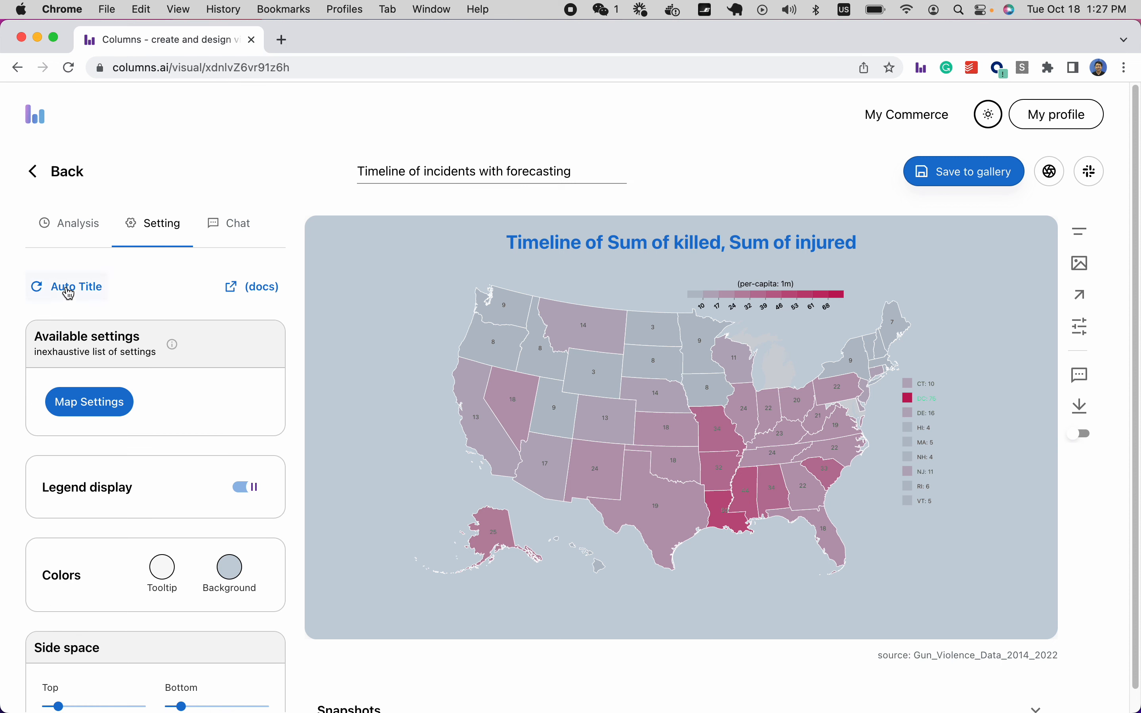
{"action": "left_click", "coordinate": [66, 288]}
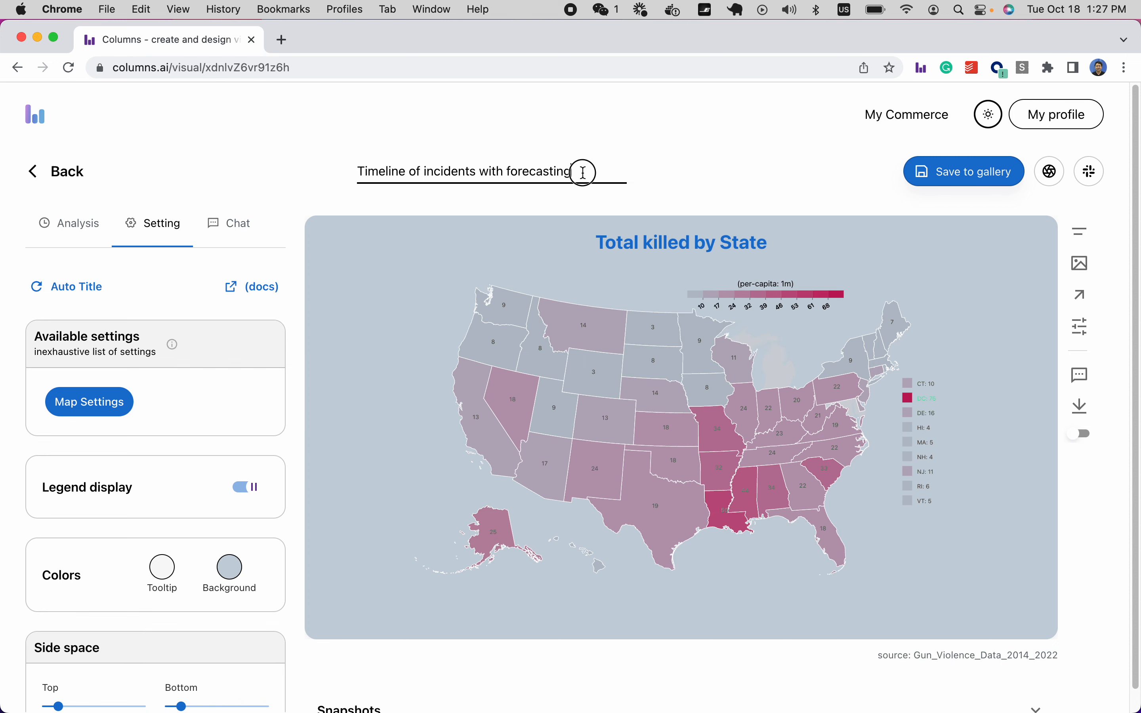
{"action": "left_click_drag", "start_coordinate": [580, 171], "coordinate": [357, 164]}
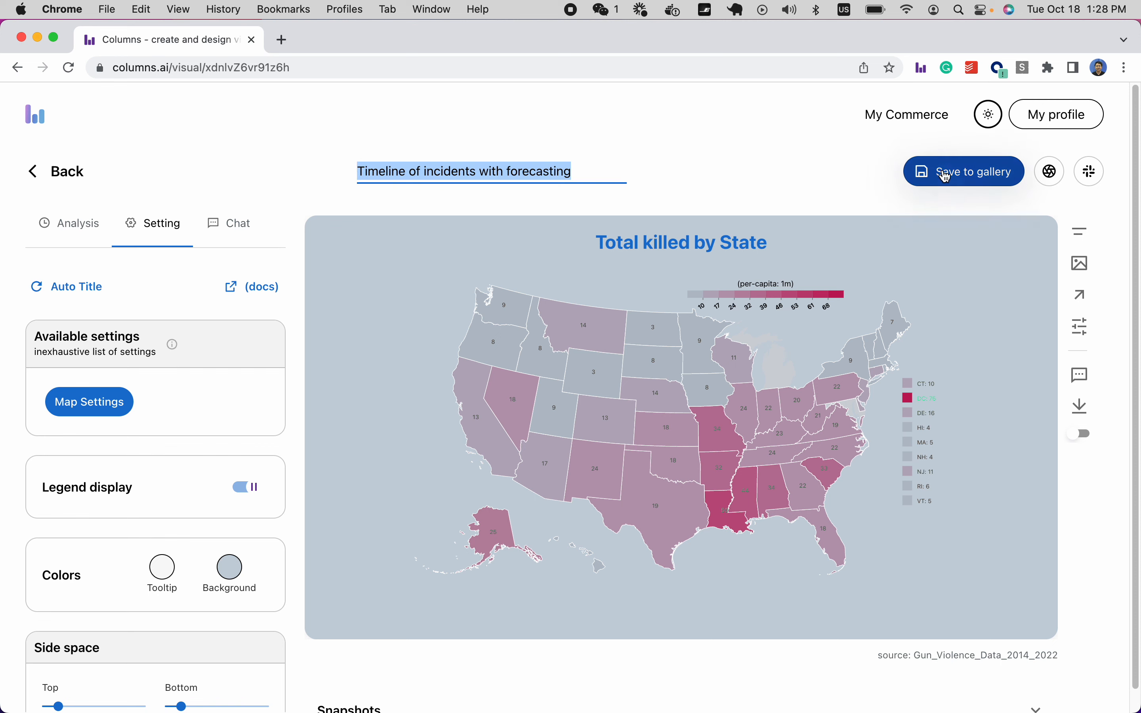
Name the visual 'map of states for inciden', save it as a new version, and confirm snapshot v2.
{"action": "type", "text": "map of"}
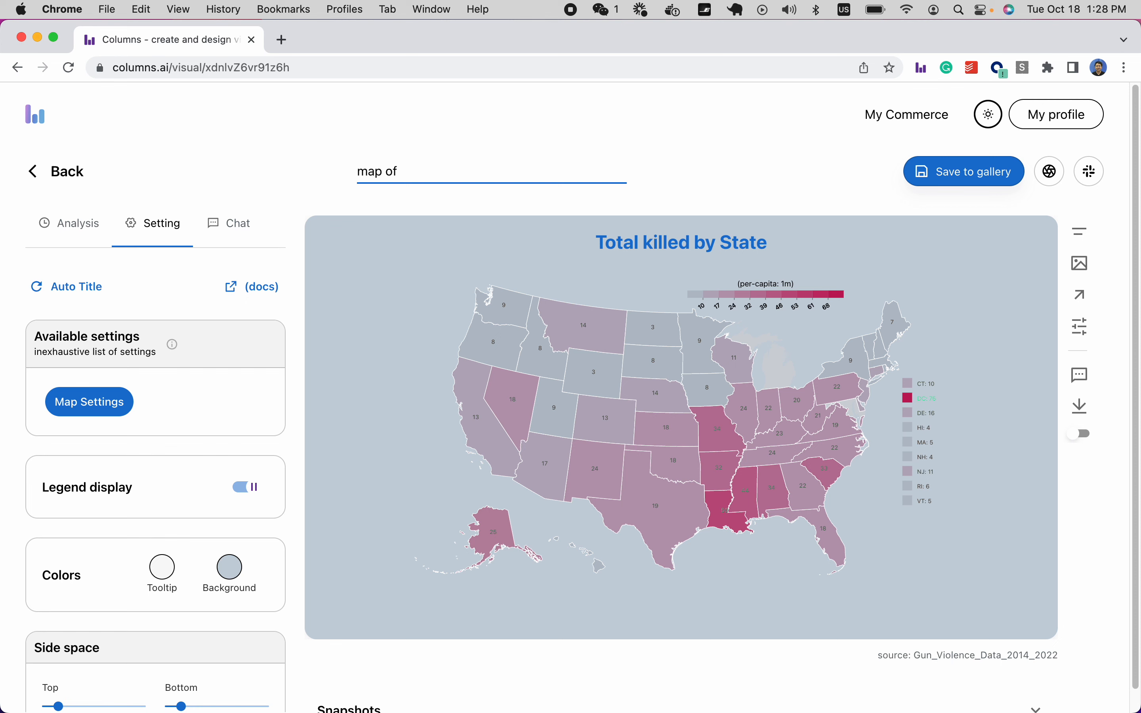
{"action": "type", "text": " states for incidents"}
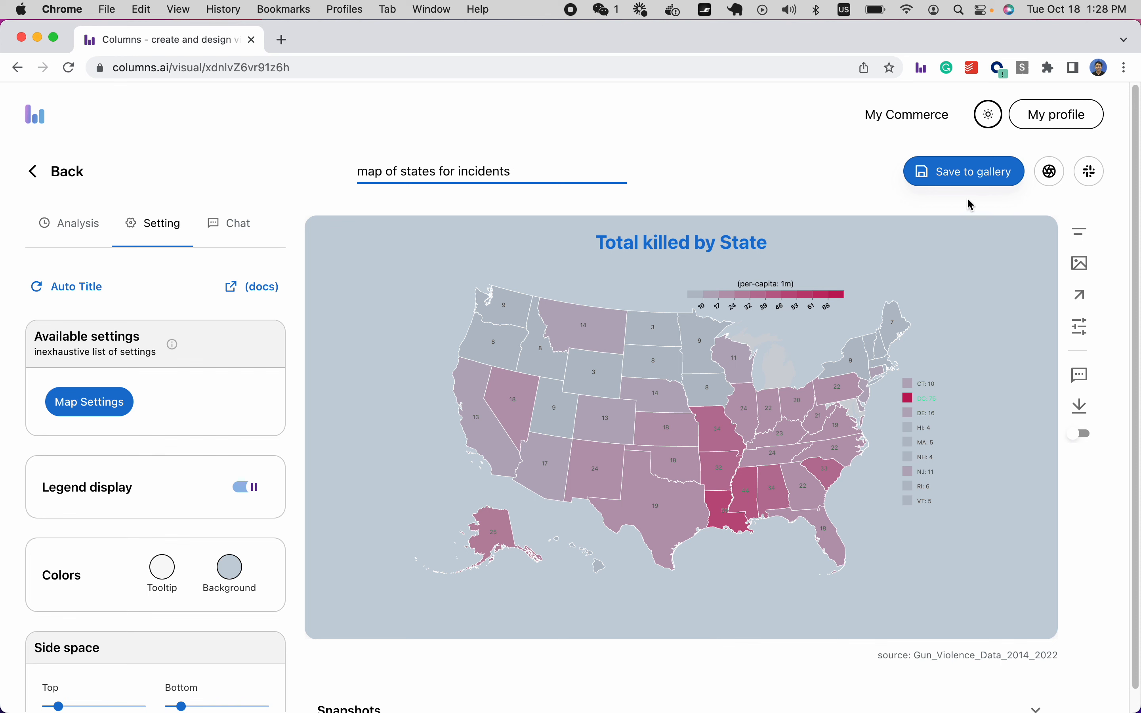
{"action": "left_click", "coordinate": [956, 171]}
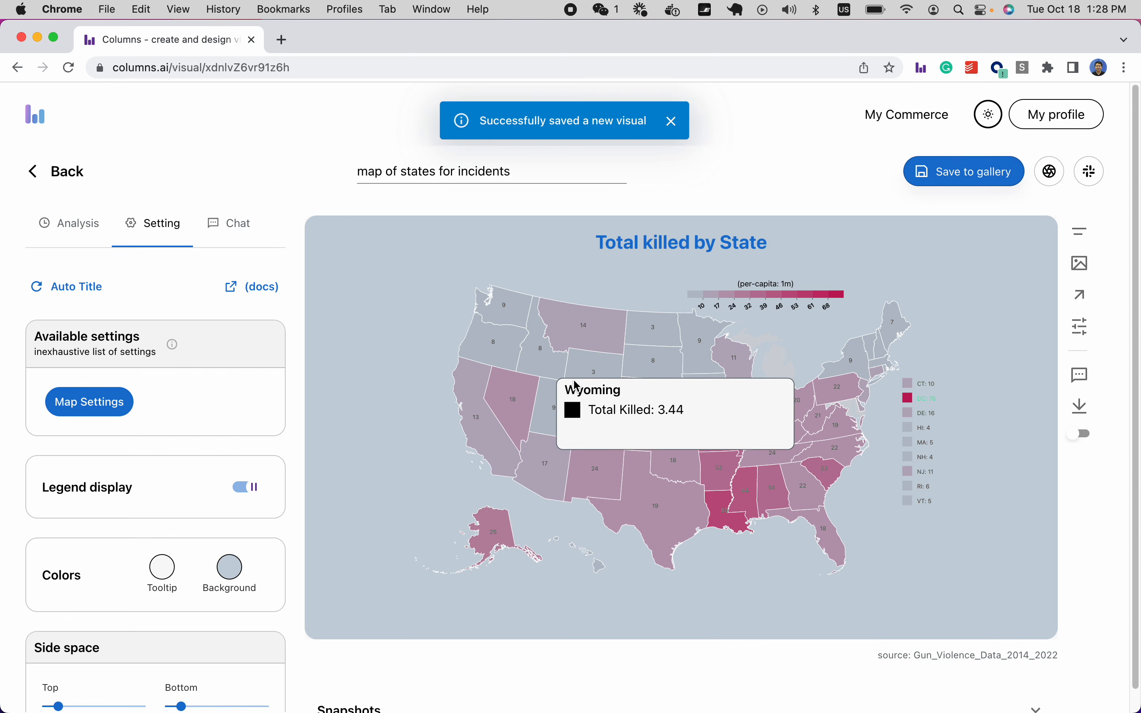
{"action": "scroll", "coordinate": [566, 377], "scroll_direction": "down", "scroll_amount": 1}
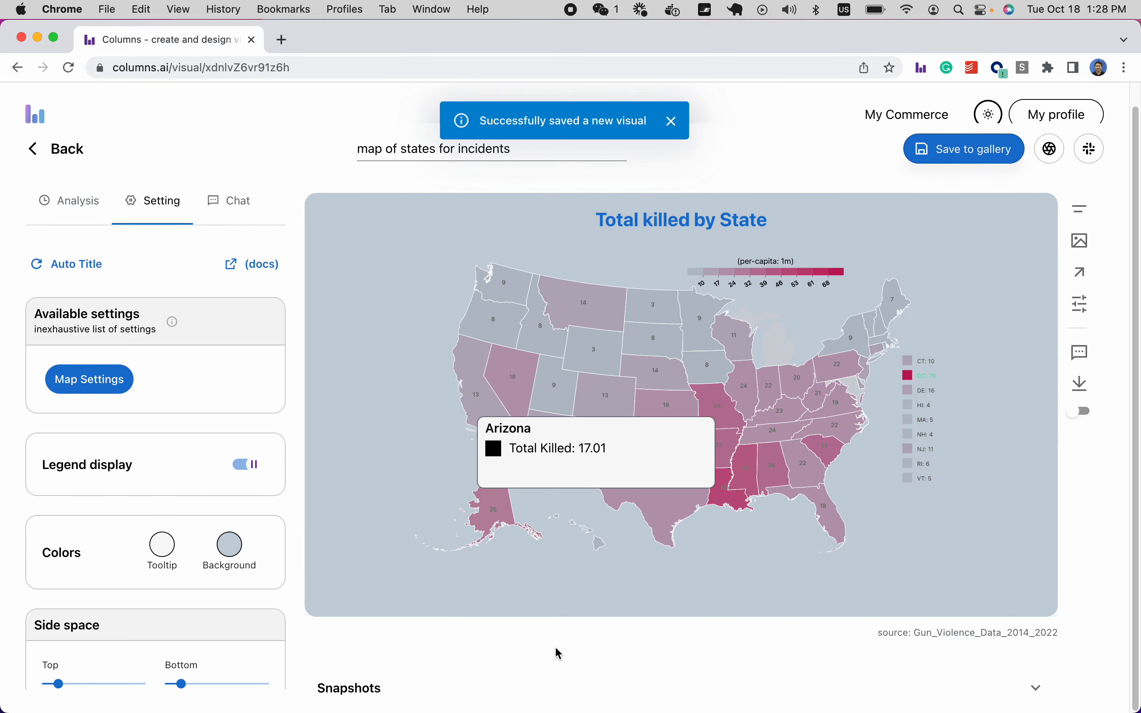
{"action": "left_click", "coordinate": [372, 683]}
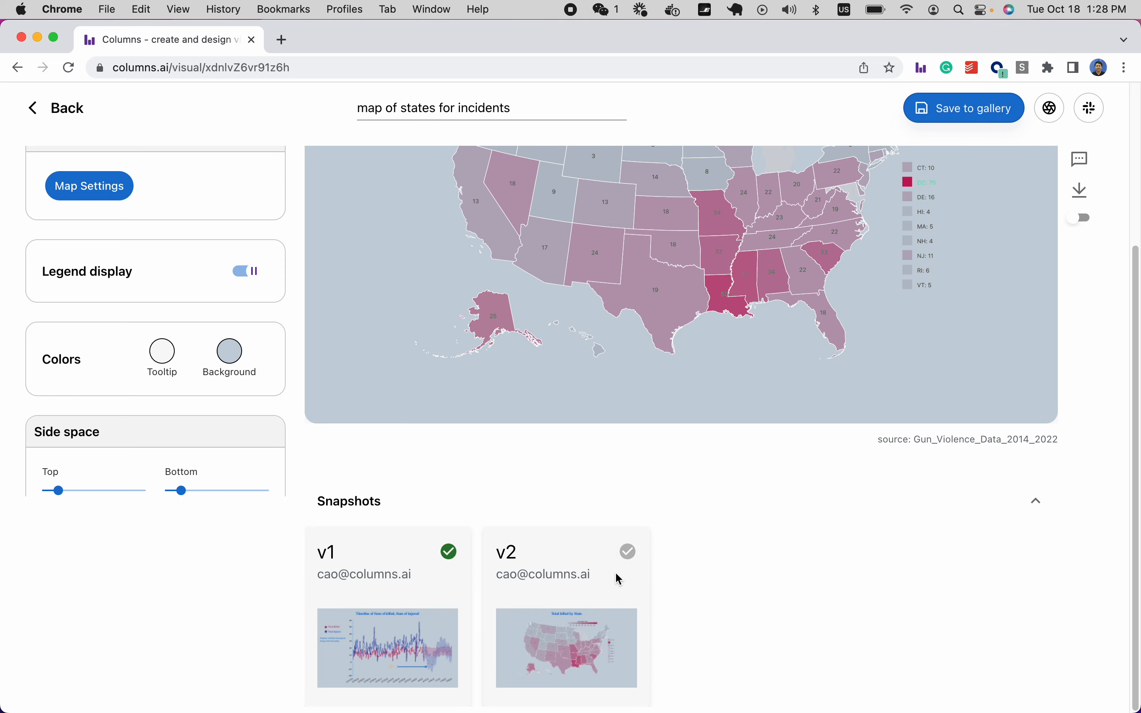
{"action": "scroll", "coordinate": [604, 573], "scroll_direction": "up", "scroll_amount": 5}
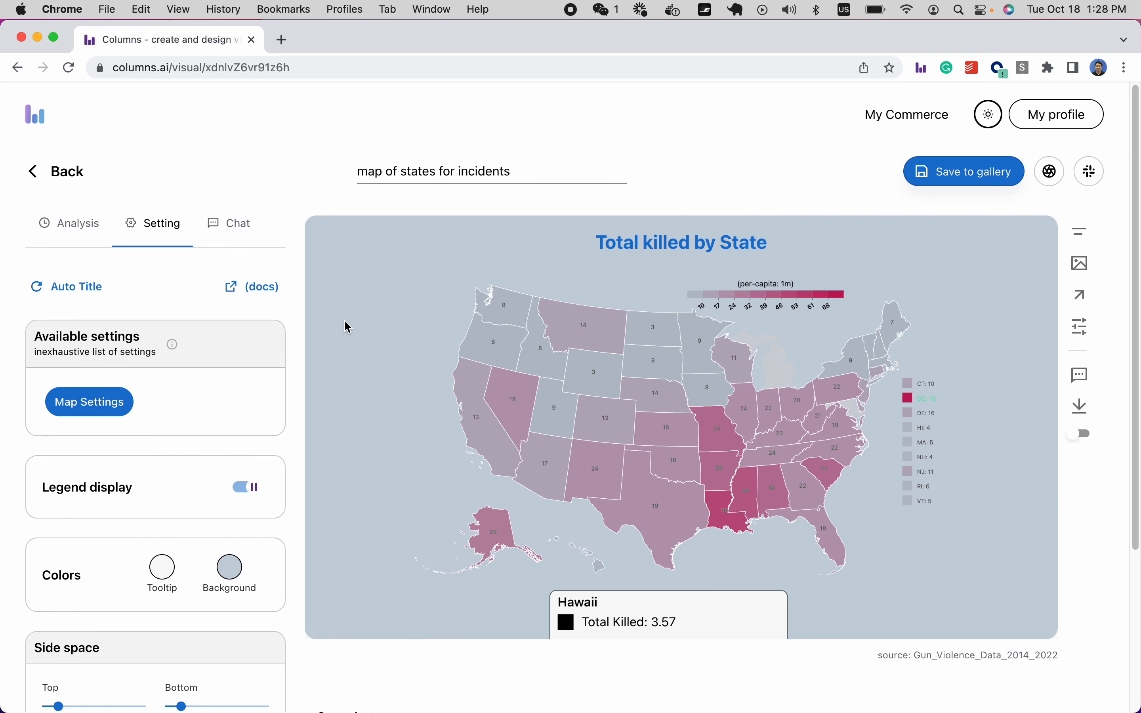
{"action": "left_click", "coordinate": [62, 173]}
Leave the editor and open sharing for the Timeline of incidents with forecasting story.
{"action": "left_click", "coordinate": [712, 455]}
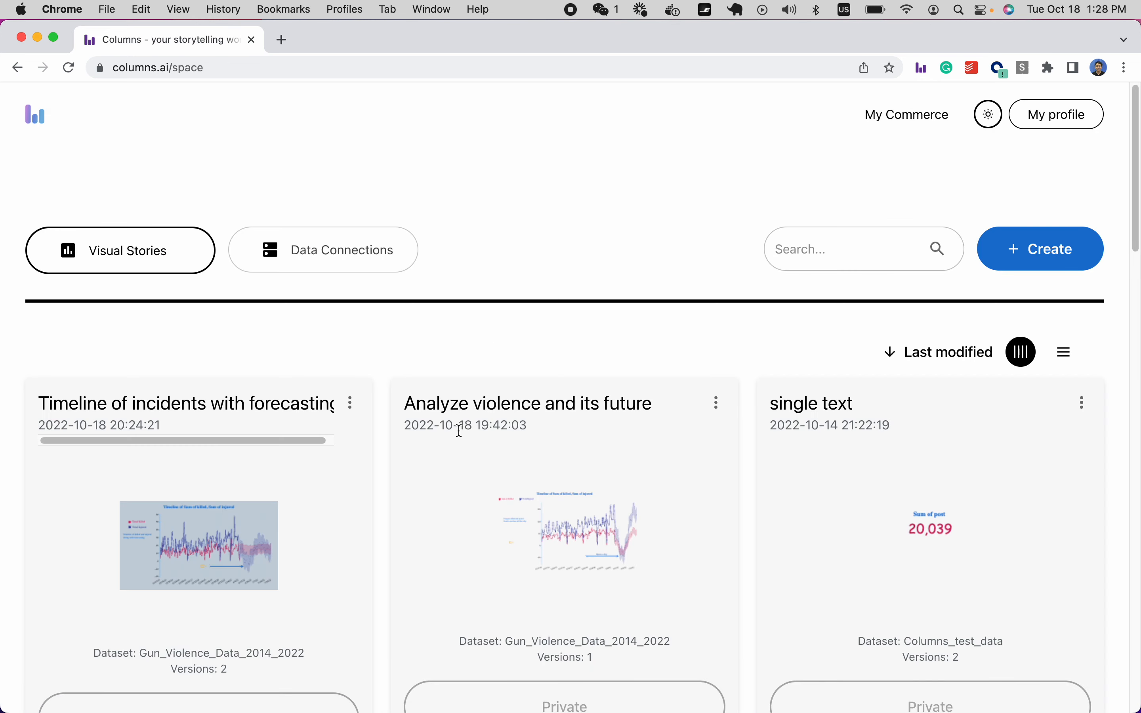
{"action": "scroll", "coordinate": [452, 416], "scroll_direction": "down", "scroll_amount": 5}
{"action": "scroll", "coordinate": [285, 483], "scroll_direction": "up", "scroll_amount": 4}
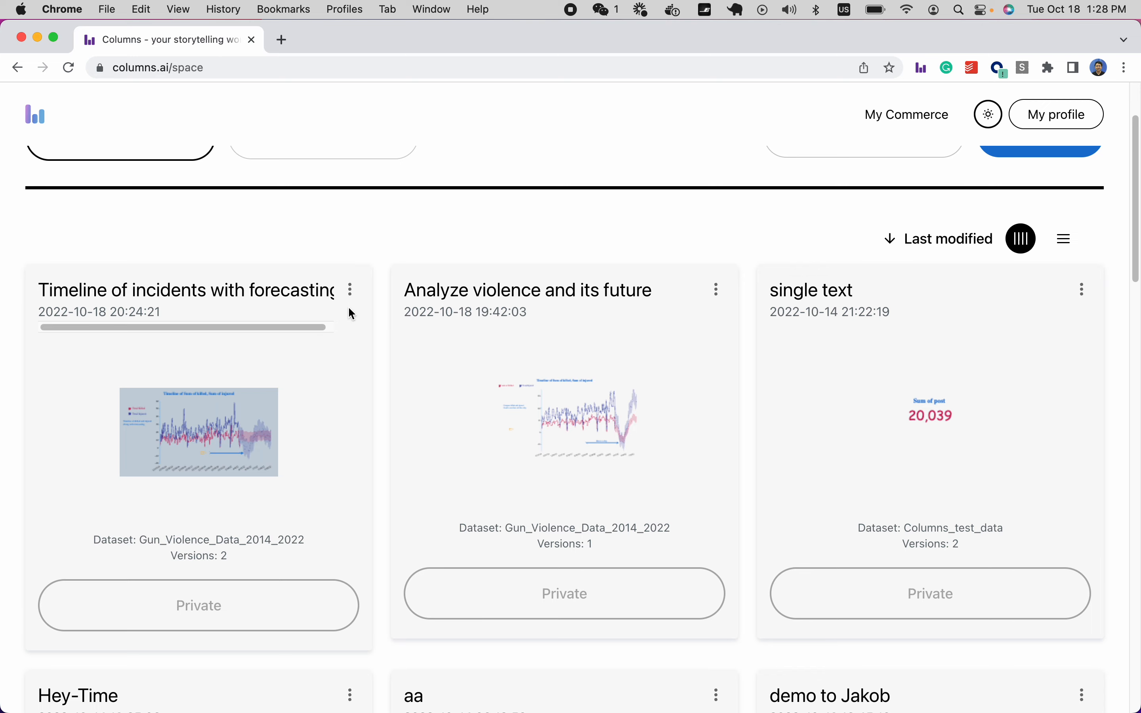
{"action": "left_click", "coordinate": [351, 291]}
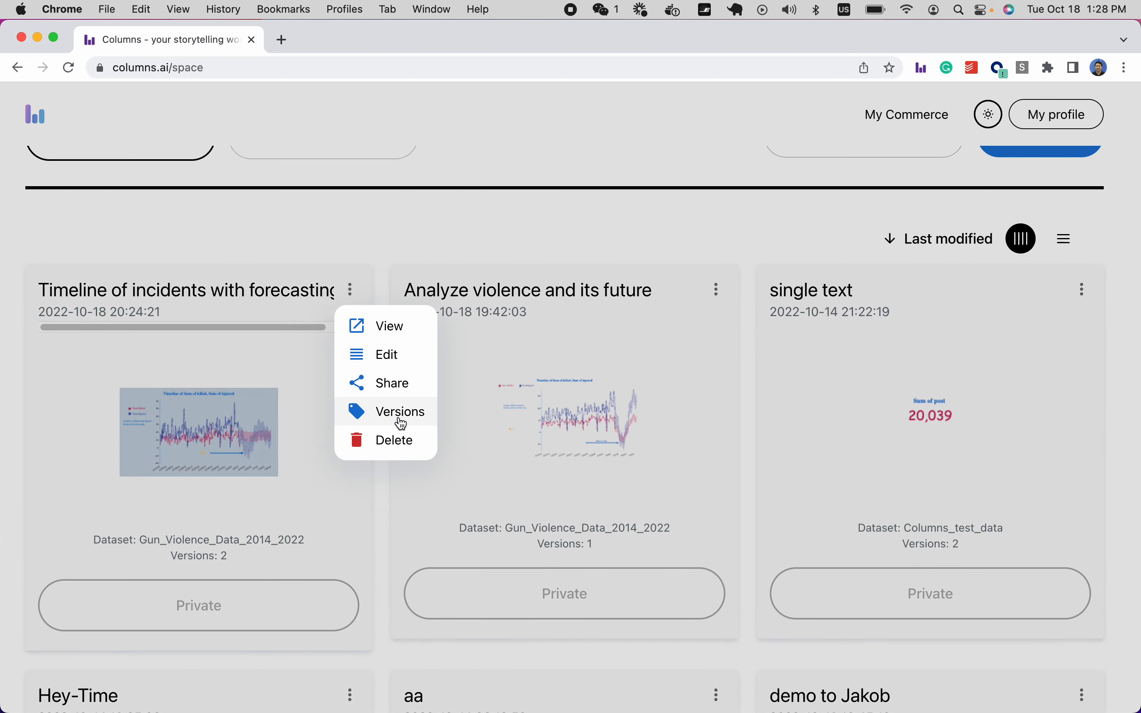
{"action": "left_click", "coordinate": [382, 384]}
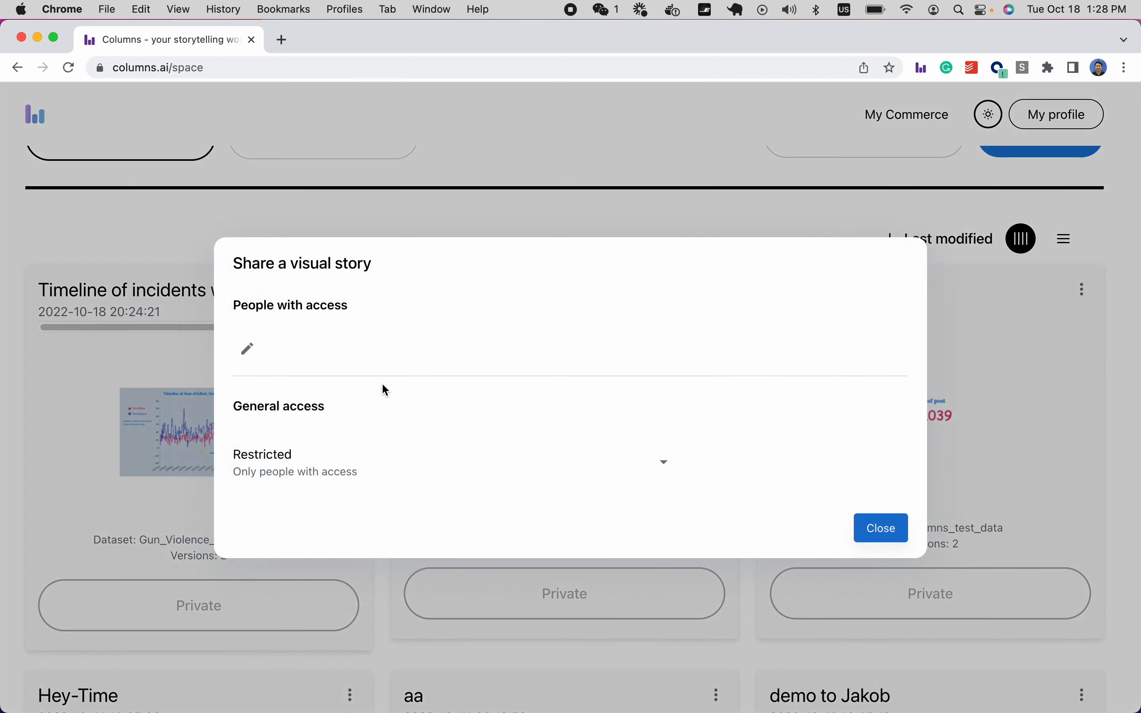
Add a person by e-mail address and give them Commenter access.
{"action": "left_click", "coordinate": [248, 351]}
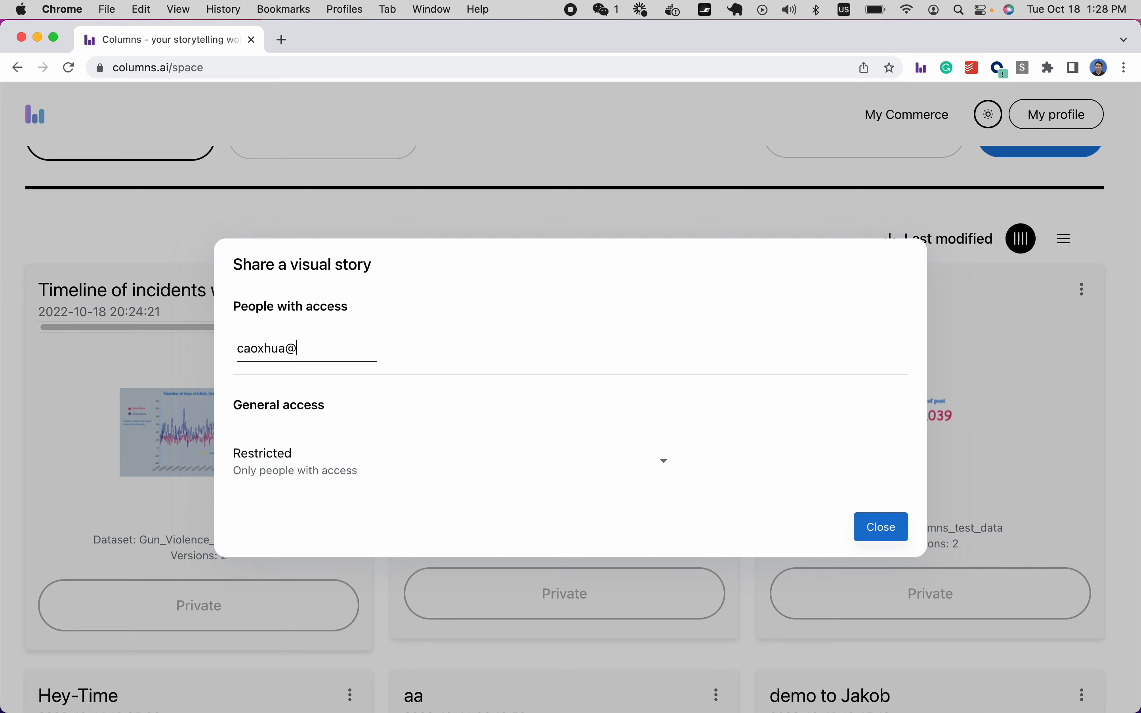
{"action": "key", "text": "BackSpace"}
{"action": "key", "text": "Return"}
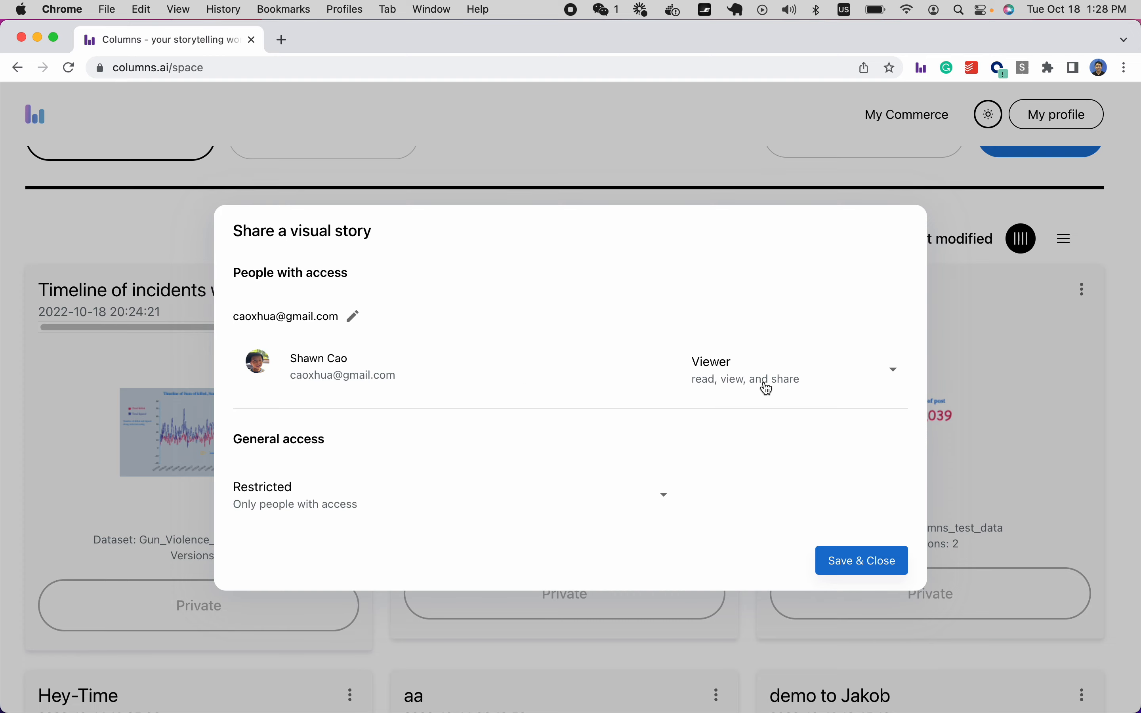
{"action": "left_click", "coordinate": [780, 378]}
{"action": "left_click", "coordinate": [784, 482]}
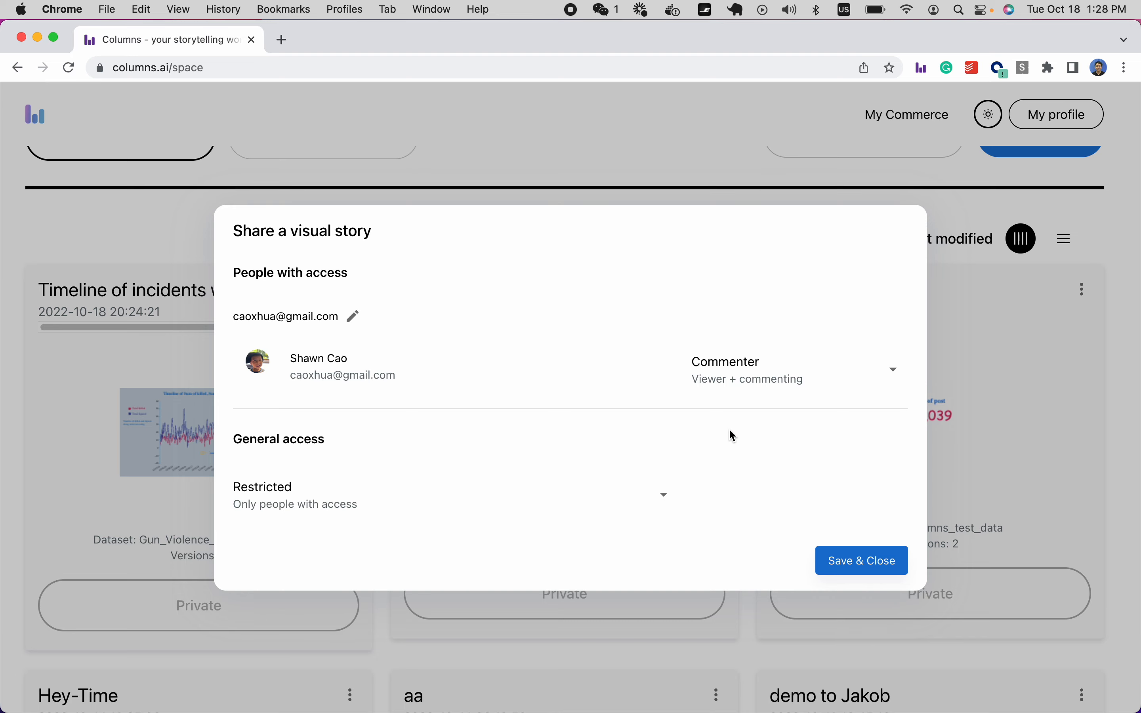
Set General access to Public, copy the story link, and save the sharing settings.
{"action": "left_click", "coordinate": [312, 496]}
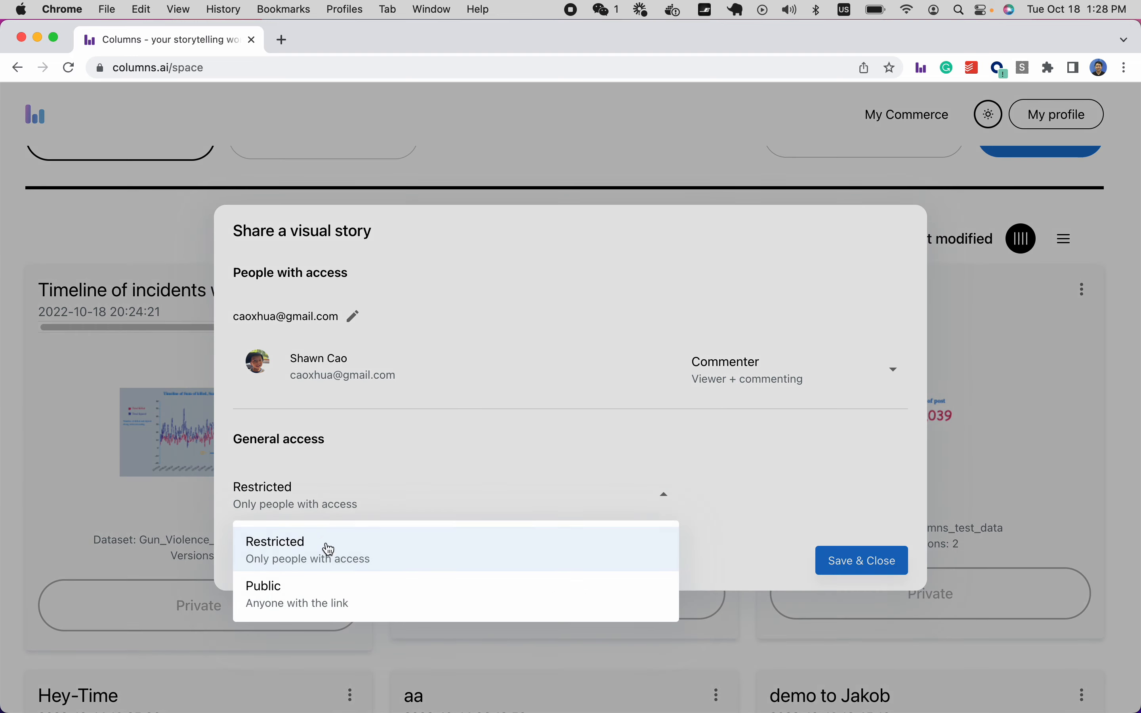
{"action": "left_click", "coordinate": [327, 587]}
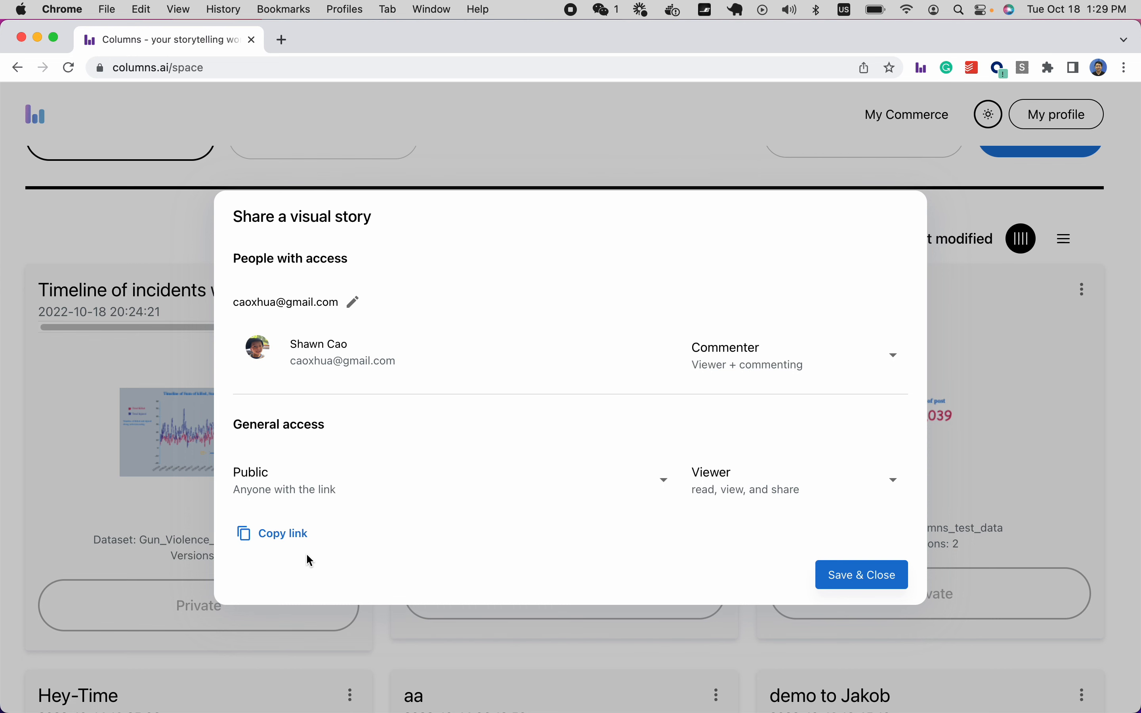
{"action": "left_click", "coordinate": [276, 538]}
{"action": "left_click", "coordinate": [855, 576]}
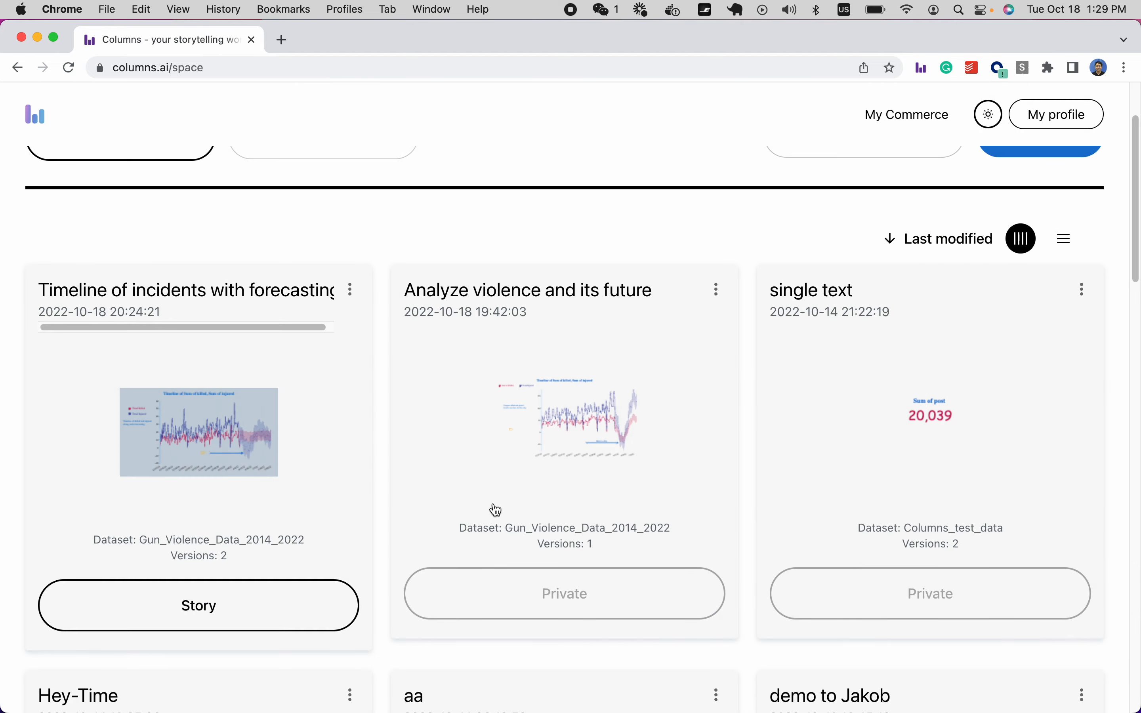
Open the story's published page and scroll through its killed-versus-injured forecast timeline.
{"action": "scroll", "coordinate": [252, 455], "scroll_direction": "down", "scroll_amount": 10}
{"action": "scroll", "coordinate": [221, 415], "scroll_direction": "up", "scroll_amount": 3}
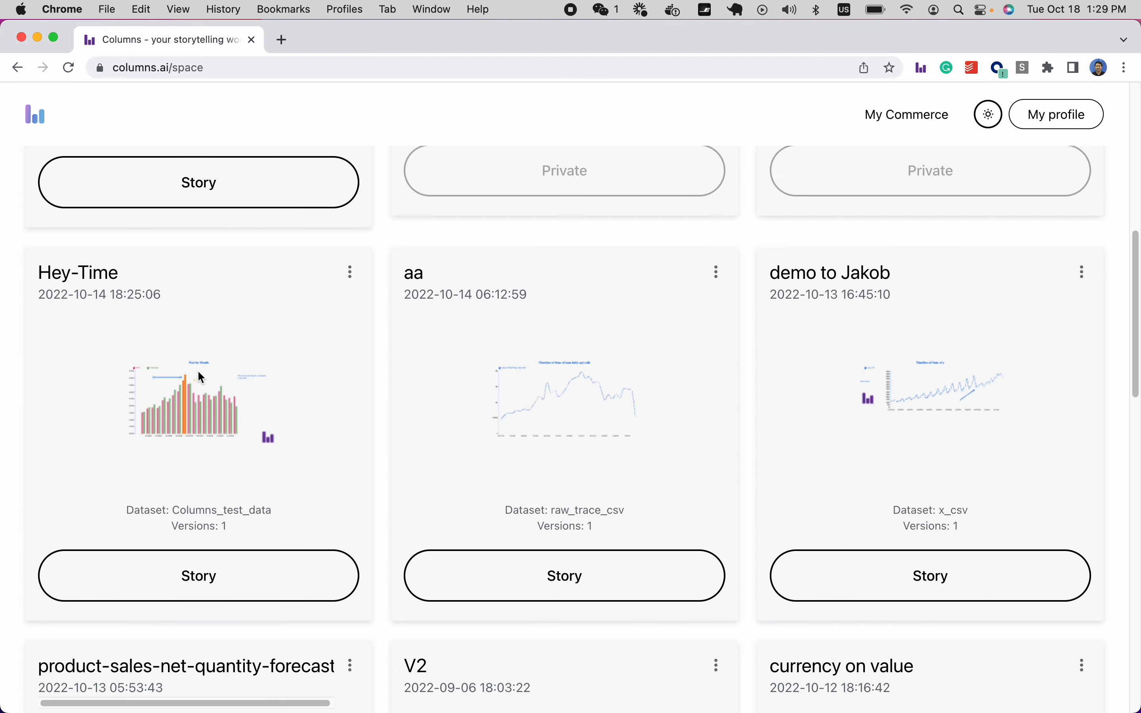
{"action": "scroll", "coordinate": [203, 372], "scroll_direction": "up", "scroll_amount": 3}
{"action": "scroll", "coordinate": [207, 367], "scroll_direction": "up", "scroll_amount": 1}
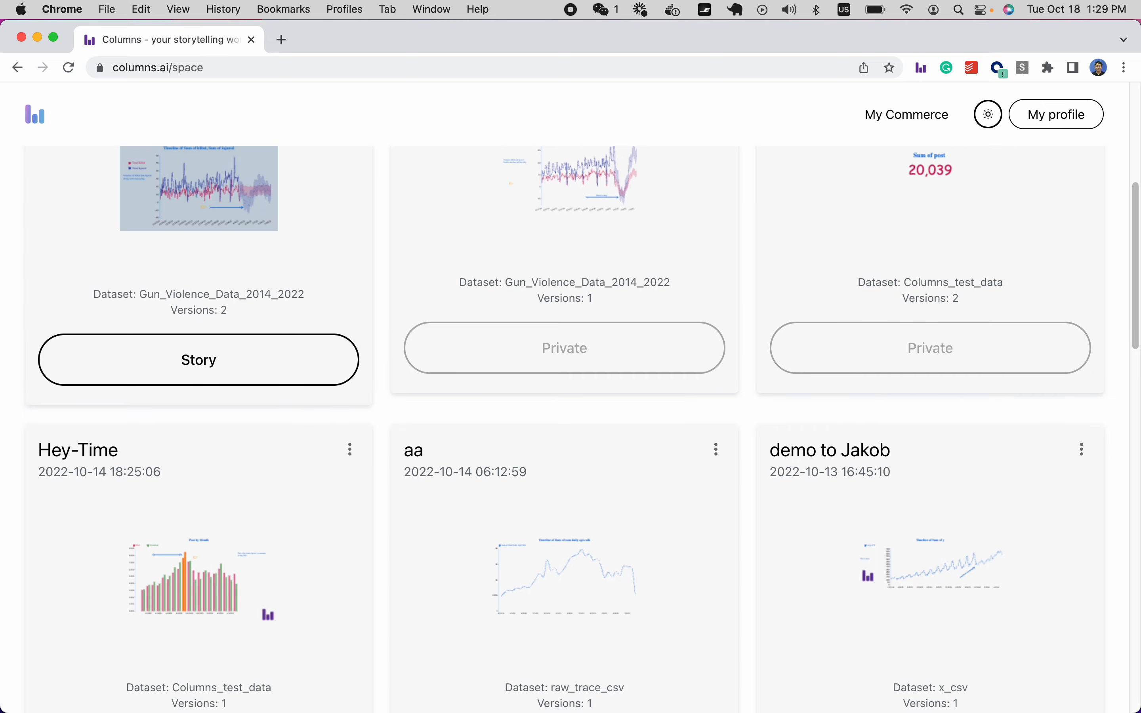
{"action": "left_click", "coordinate": [203, 363]}
{"action": "scroll", "coordinate": [565, 427], "scroll_direction": "down", "scroll_amount": 5}
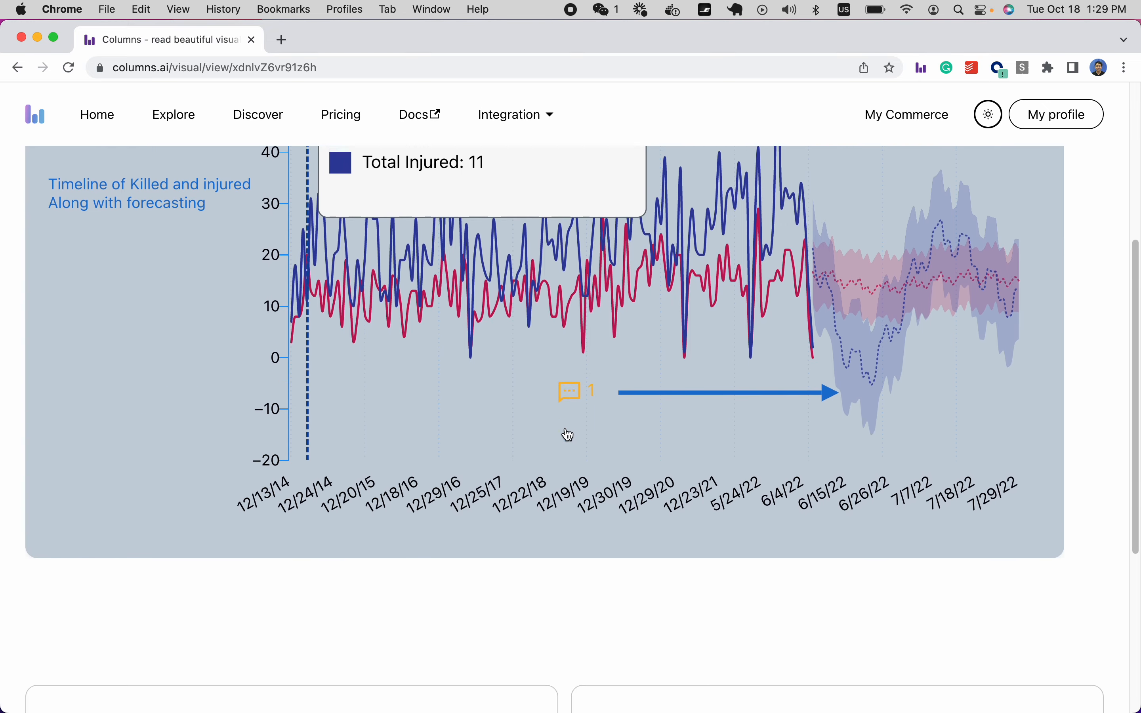
{"action": "scroll", "coordinate": [568, 434], "scroll_direction": "up", "scroll_amount": 6}
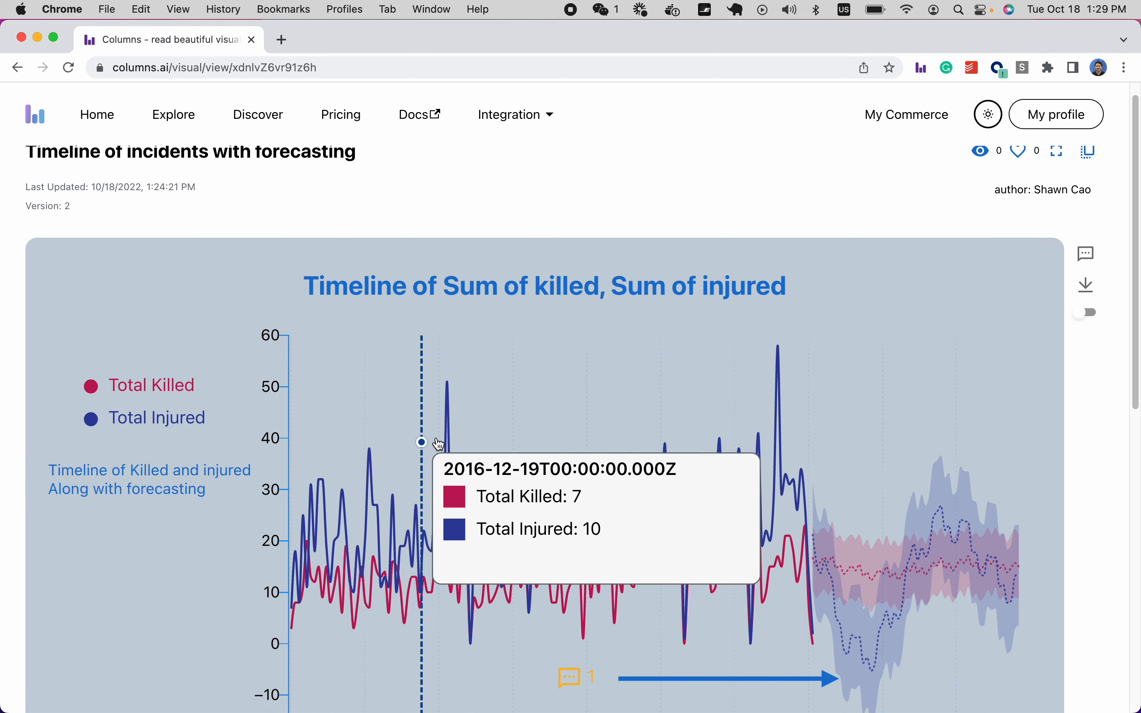
{"action": "scroll", "coordinate": [439, 444], "scroll_direction": "down", "scroll_amount": 5}
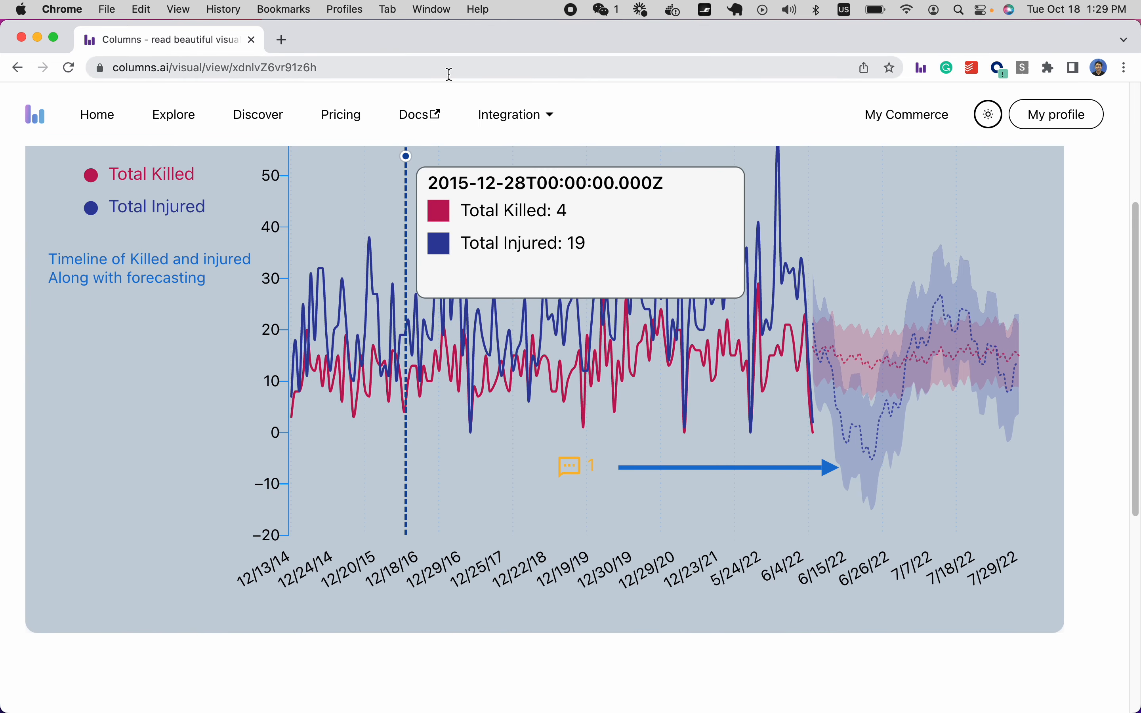
{"action": "scroll", "coordinate": [950, 524], "scroll_direction": "up", "scroll_amount": 3}
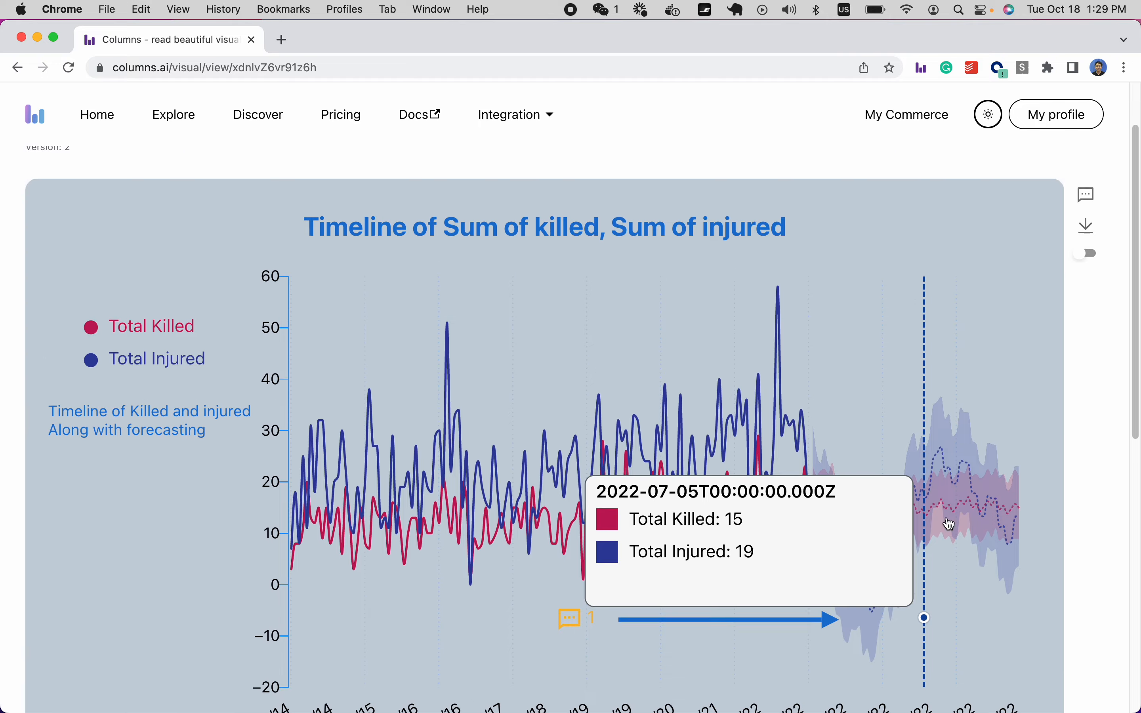
{"action": "scroll", "coordinate": [920, 542], "scroll_direction": "down", "scroll_amount": 5}
{"action": "scroll", "coordinate": [1047, 349], "scroll_direction": "up", "scroll_amount": 5}
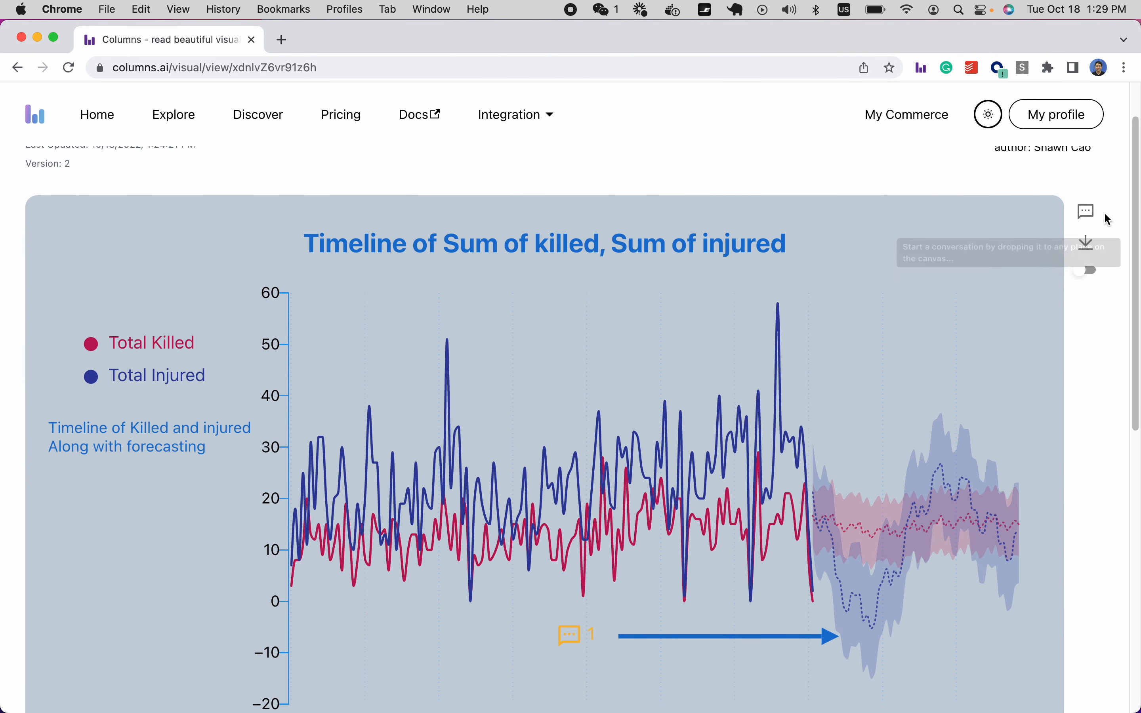
{"action": "scroll", "coordinate": [886, 453], "scroll_direction": "down", "scroll_amount": 1}
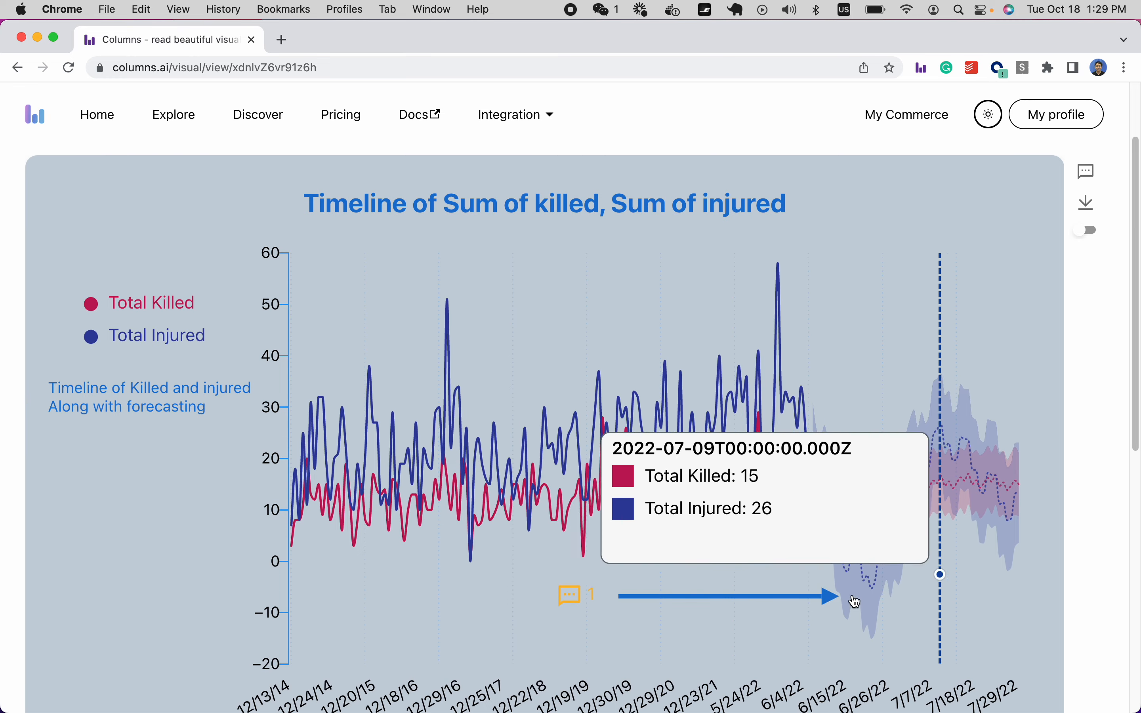
{"action": "scroll", "coordinate": [872, 596], "scroll_direction": "down", "scroll_amount": 10}
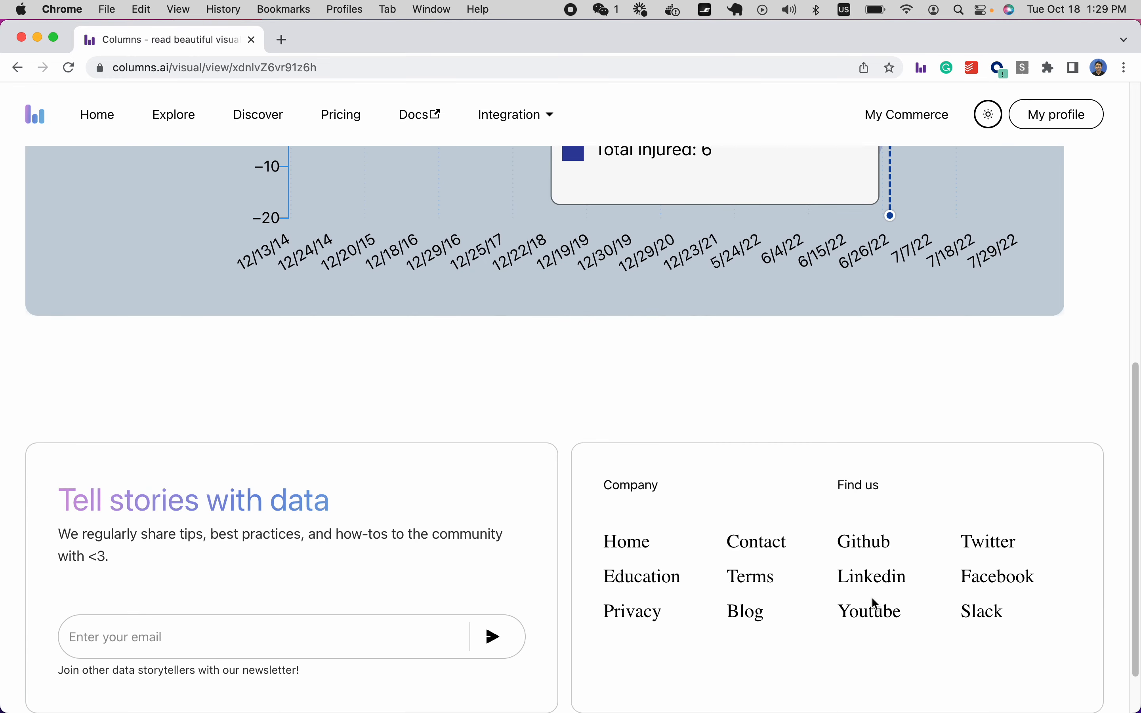
{"action": "scroll", "coordinate": [872, 596], "scroll_direction": "up", "scroll_amount": 10}
{"action": "scroll", "coordinate": [872, 597], "scroll_direction": "down", "scroll_amount": 1}
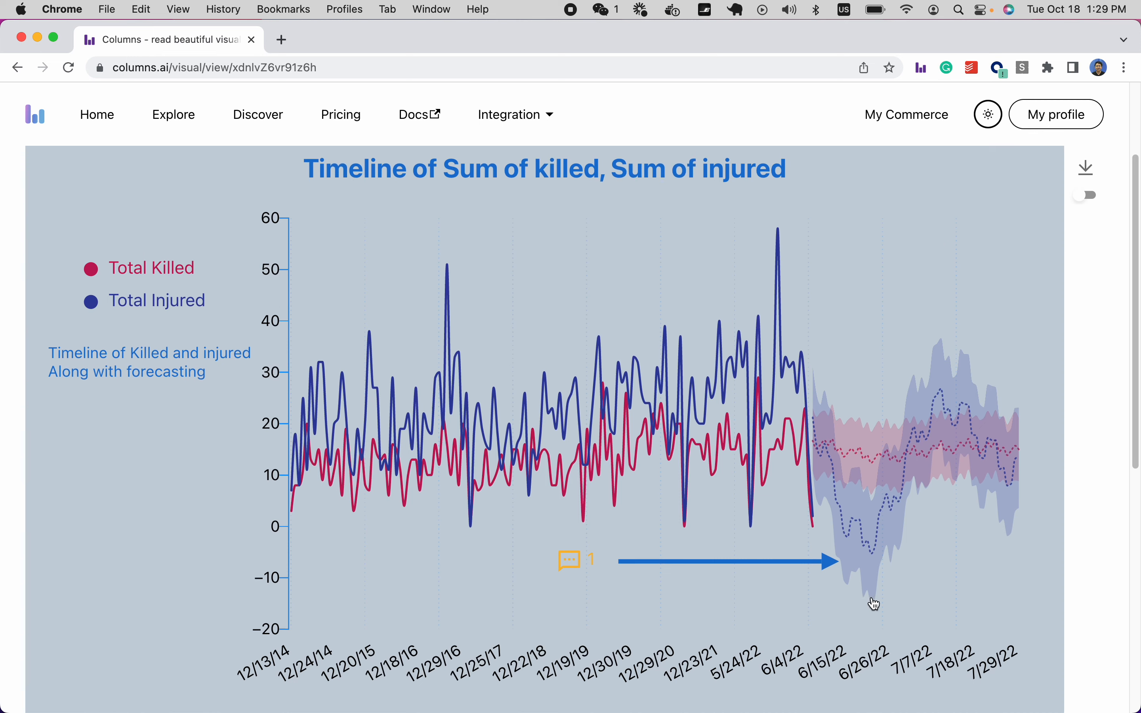
{"action": "scroll", "coordinate": [873, 601], "scroll_direction": "up", "scroll_amount": 3}
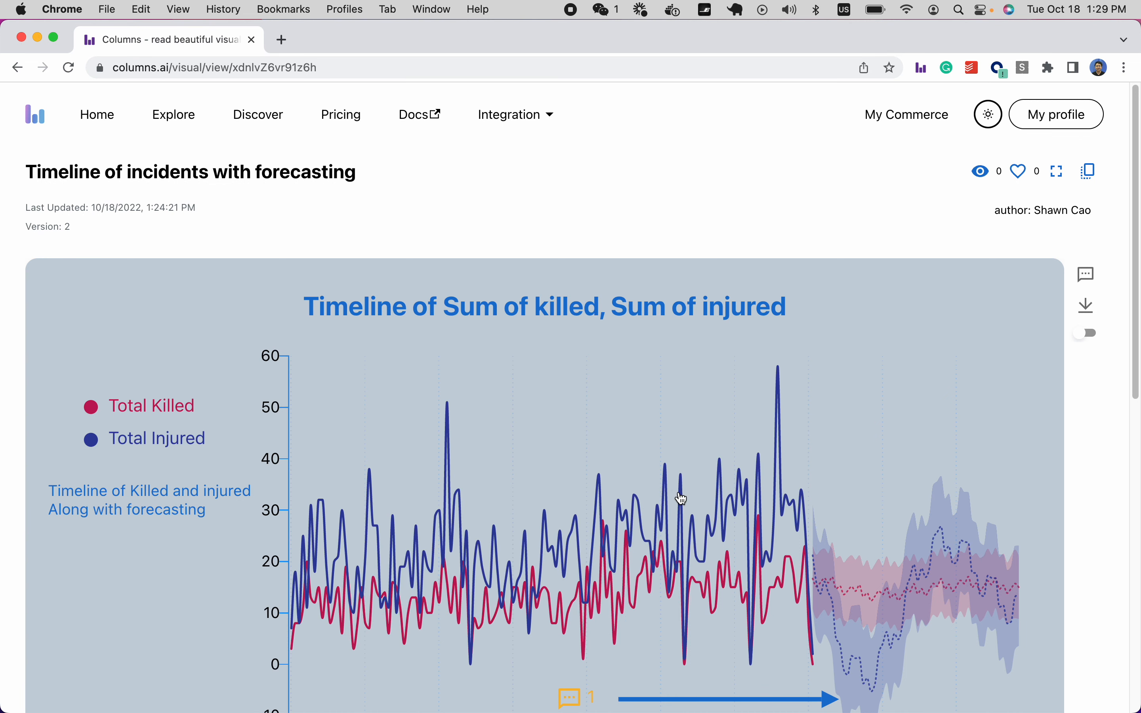
{"action": "scroll", "coordinate": [803, 429], "scroll_direction": "down", "scroll_amount": 2}
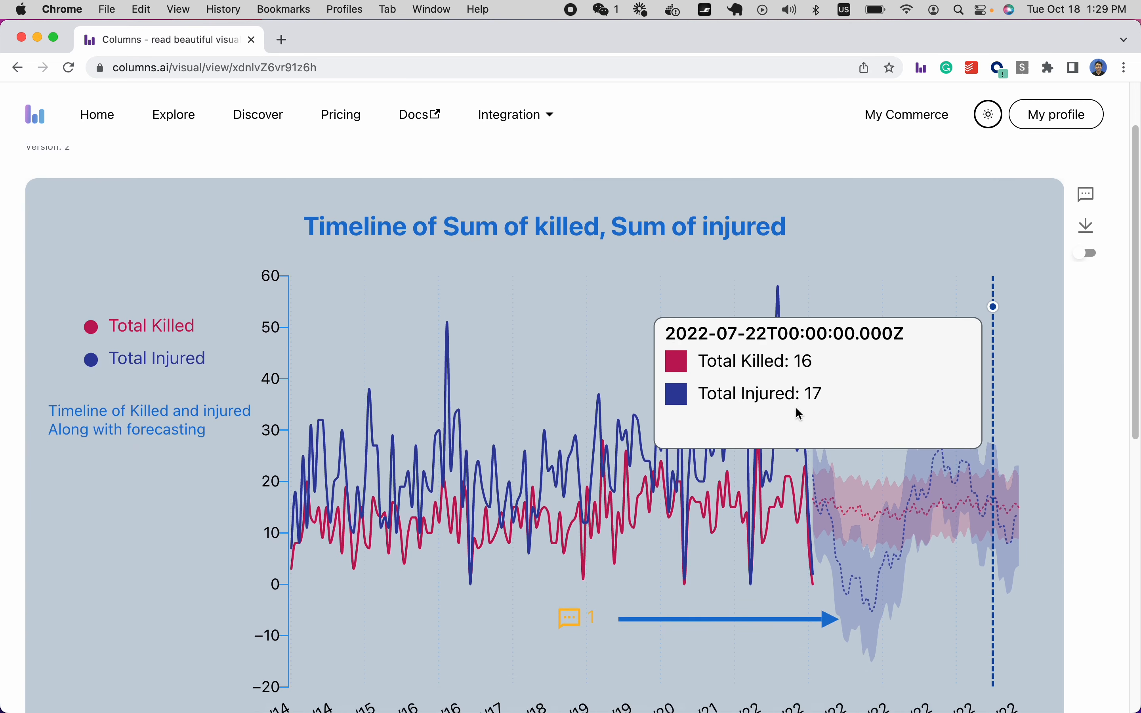
{"action": "scroll", "coordinate": [796, 409], "scroll_direction": "down", "scroll_amount": 6}
{"action": "scroll", "coordinate": [684, 415], "scroll_direction": "up", "scroll_amount": 7}
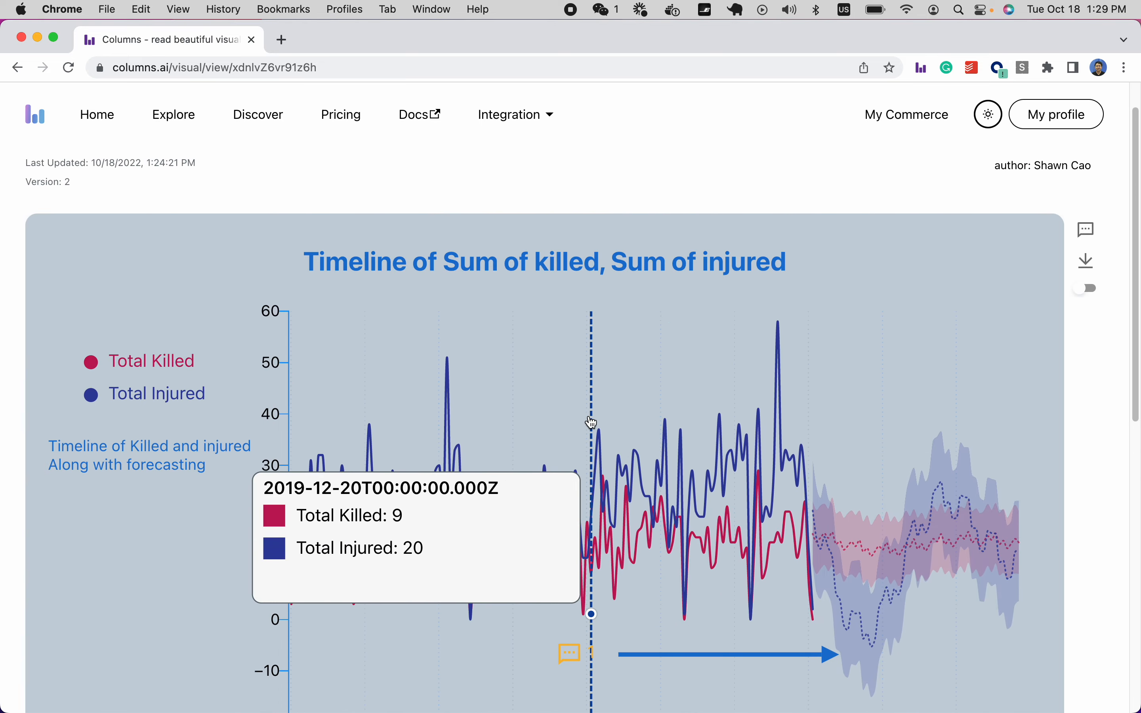